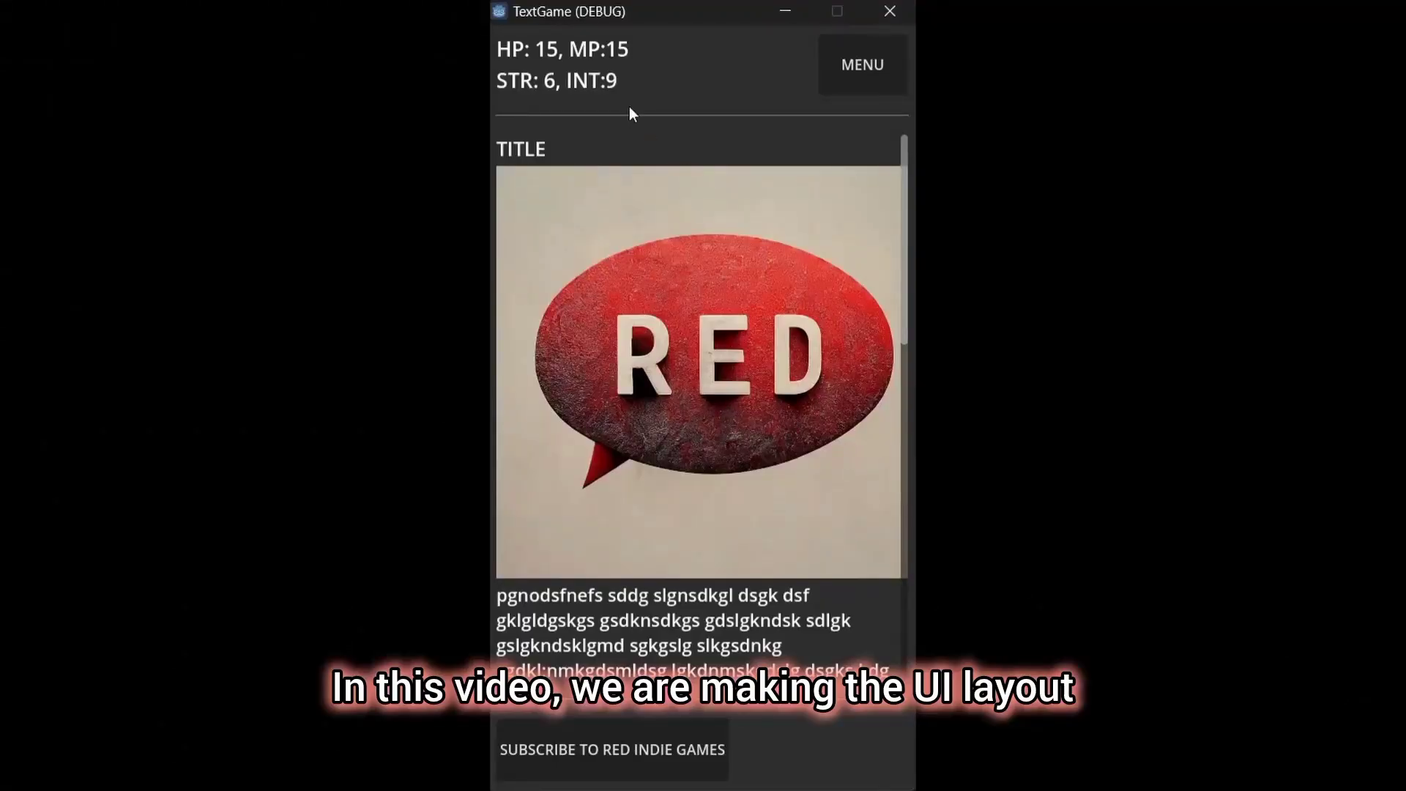
Check the available rendering methods, keeping the Compatibility renderer.
{"action": "scroll", "coordinate": [842, 408], "scroll_direction": "down", "scroll_amount": 15}
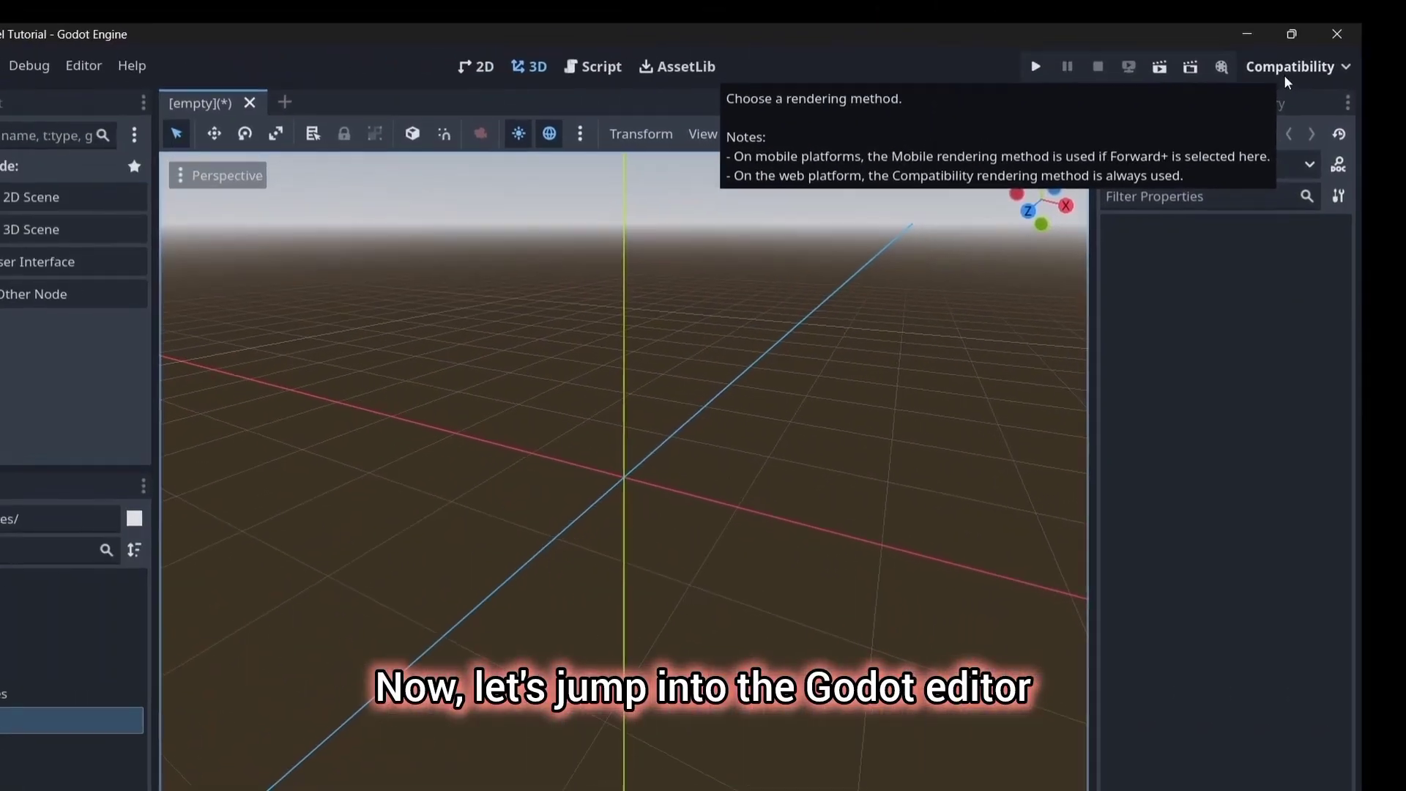
{"action": "left_click", "coordinate": [1287, 78]}
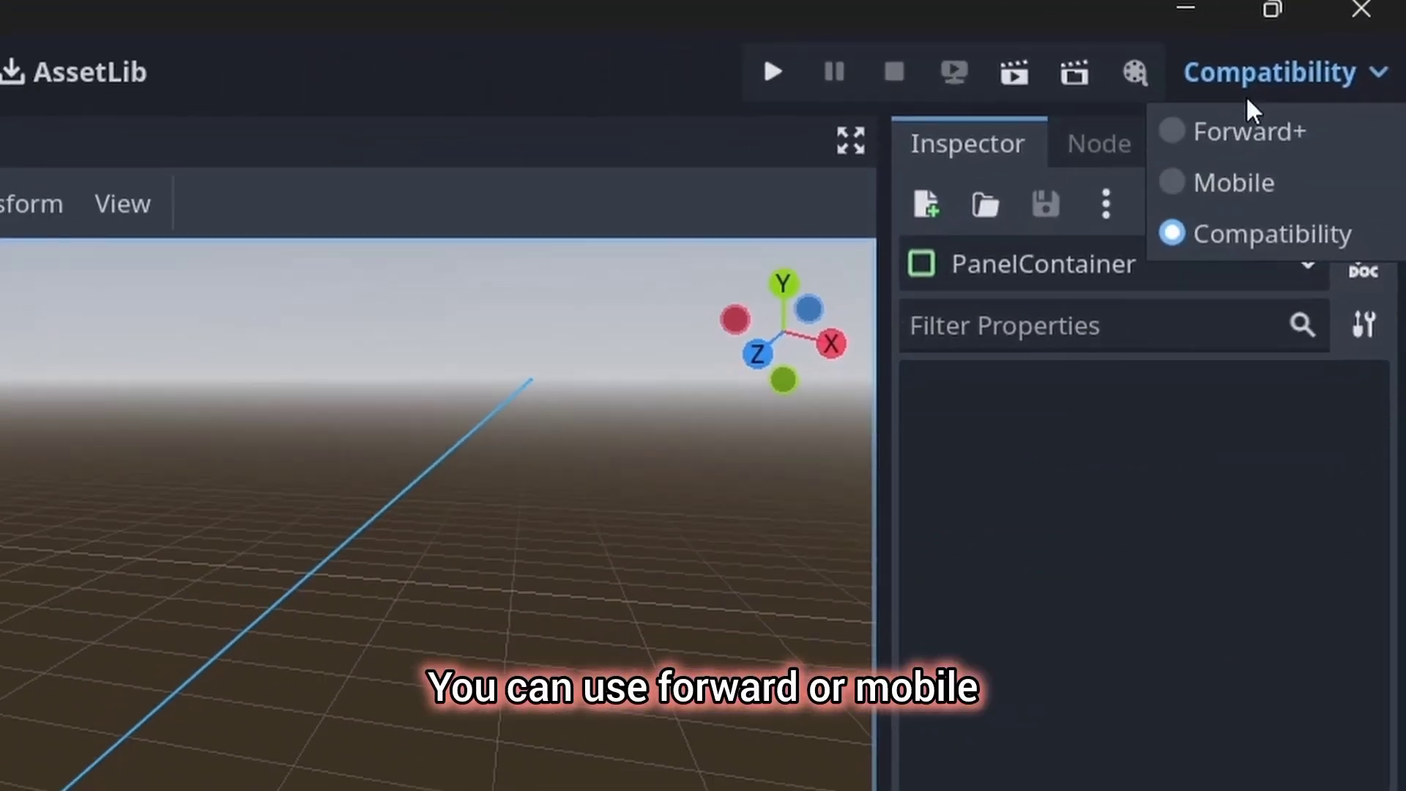
{"action": "left_click", "coordinate": [1270, 72]}
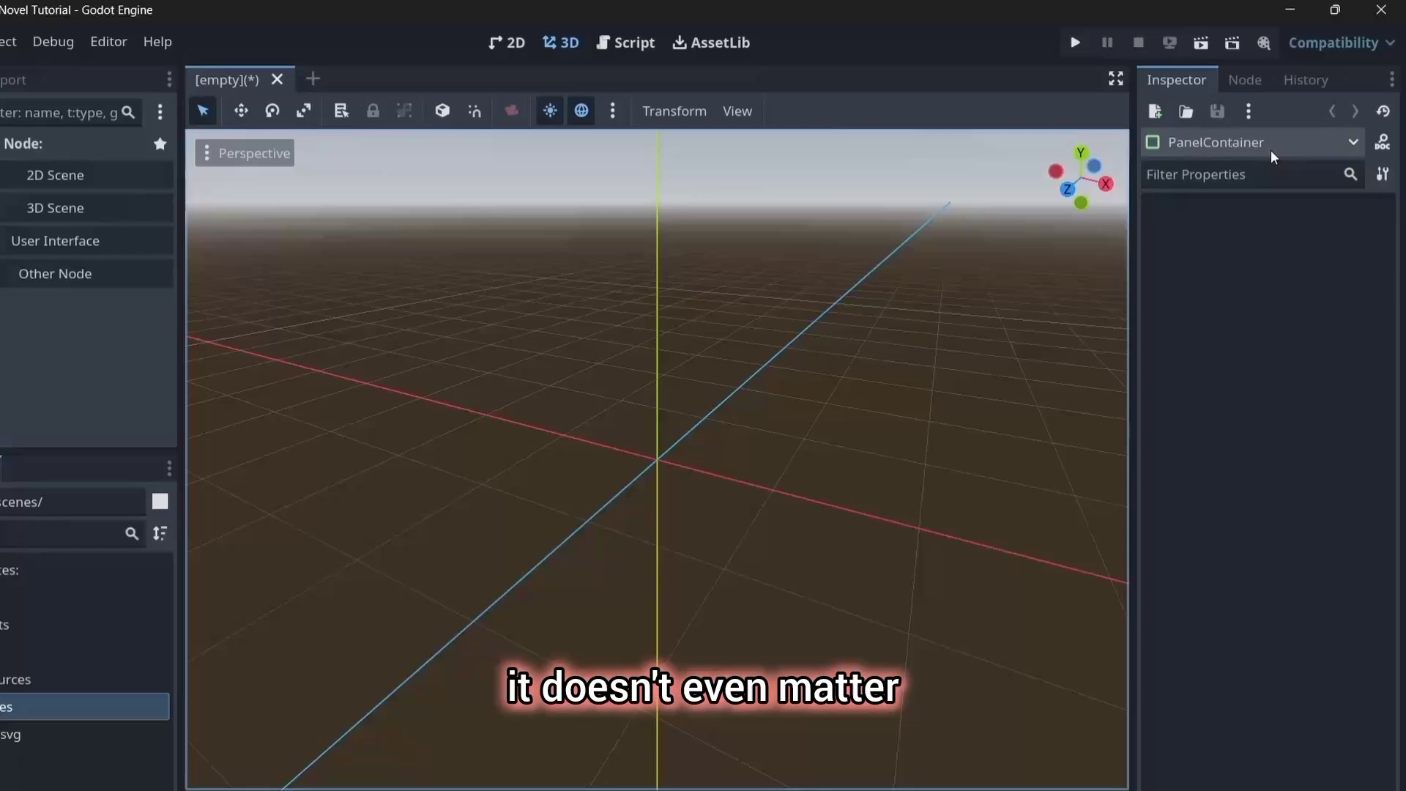
Browse the project's assets, logic and resources folders, ending back in scenes.
{"action": "left_click", "coordinate": [11, 596]}
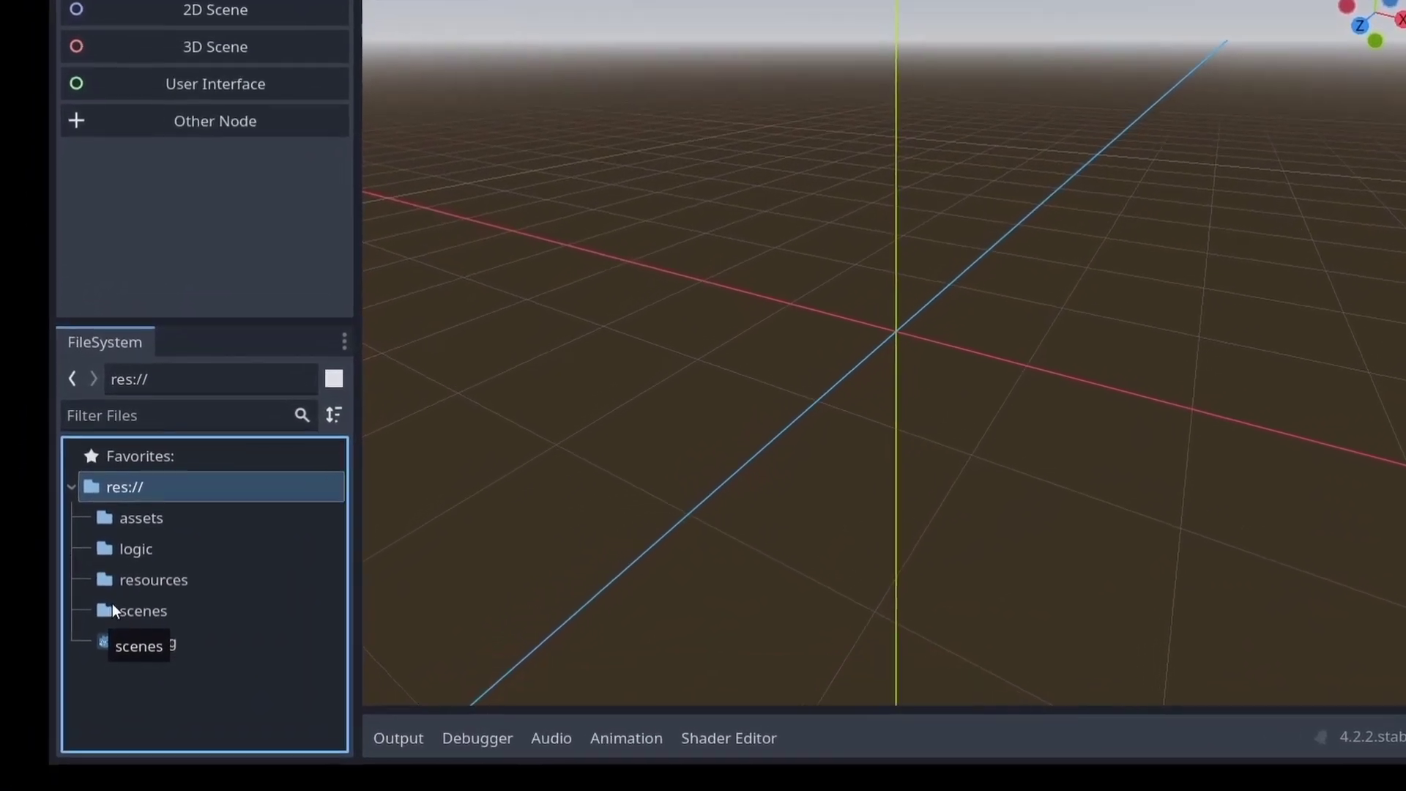
{"action": "left_click", "coordinate": [165, 519]}
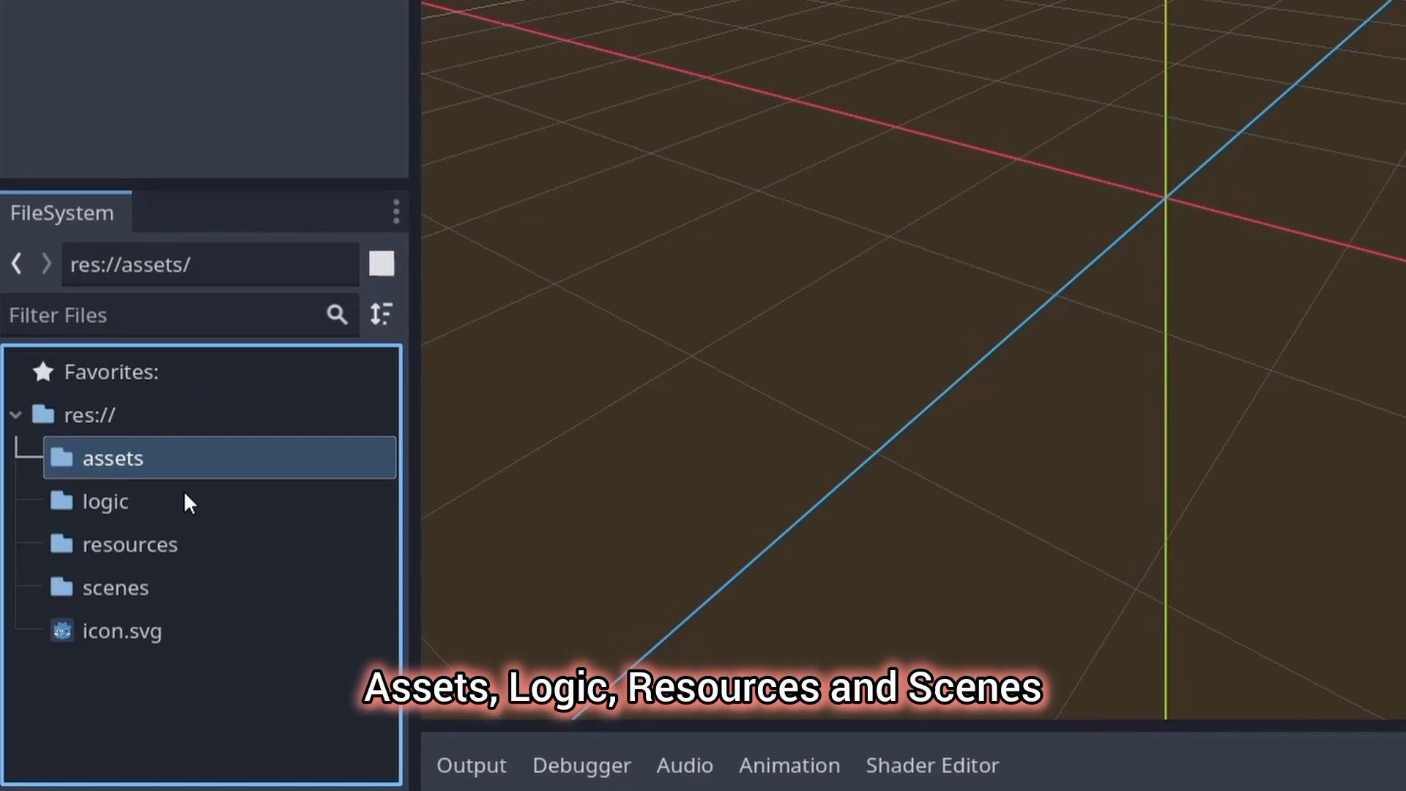
{"action": "left_click", "coordinate": [145, 501]}
{"action": "left_click", "coordinate": [128, 545]}
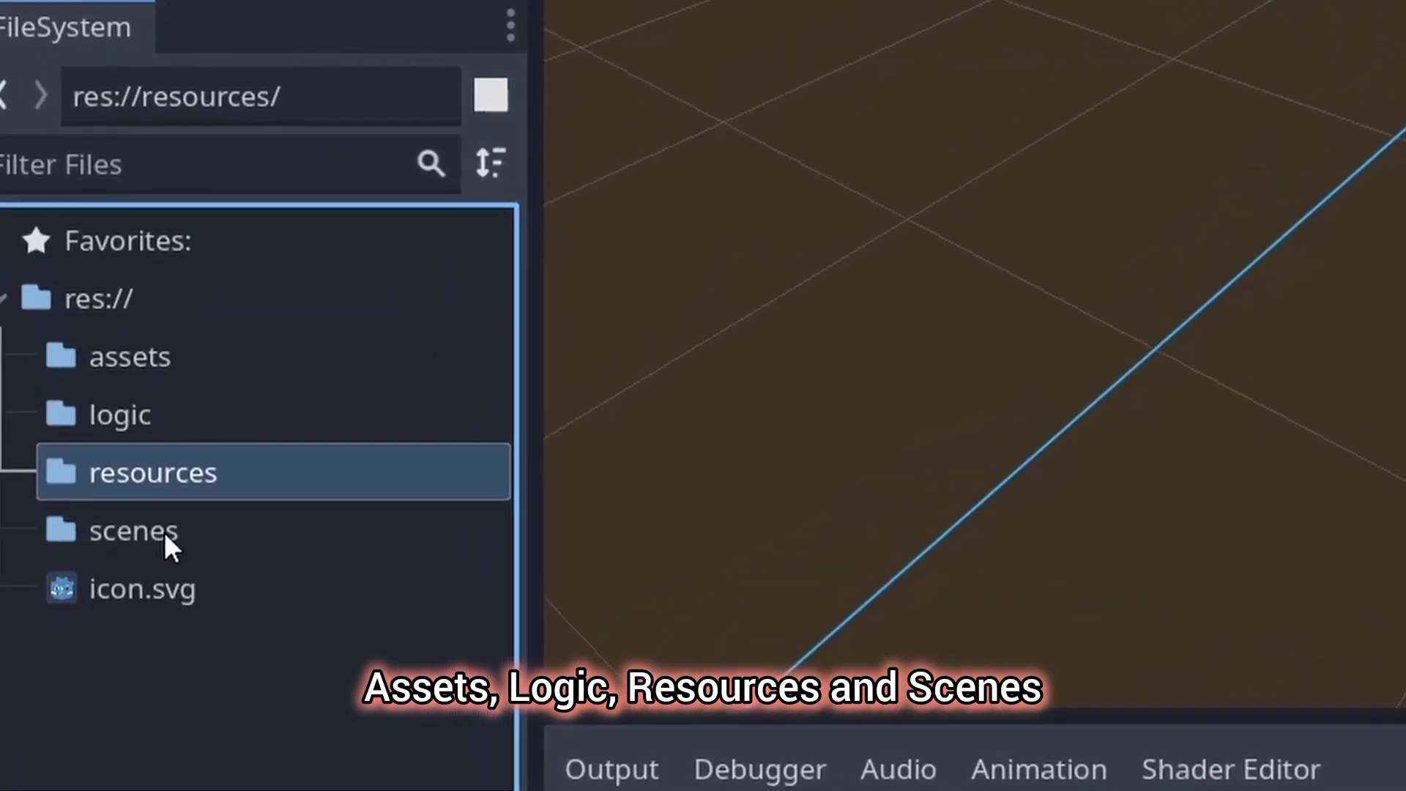
{"action": "left_click", "coordinate": [165, 533]}
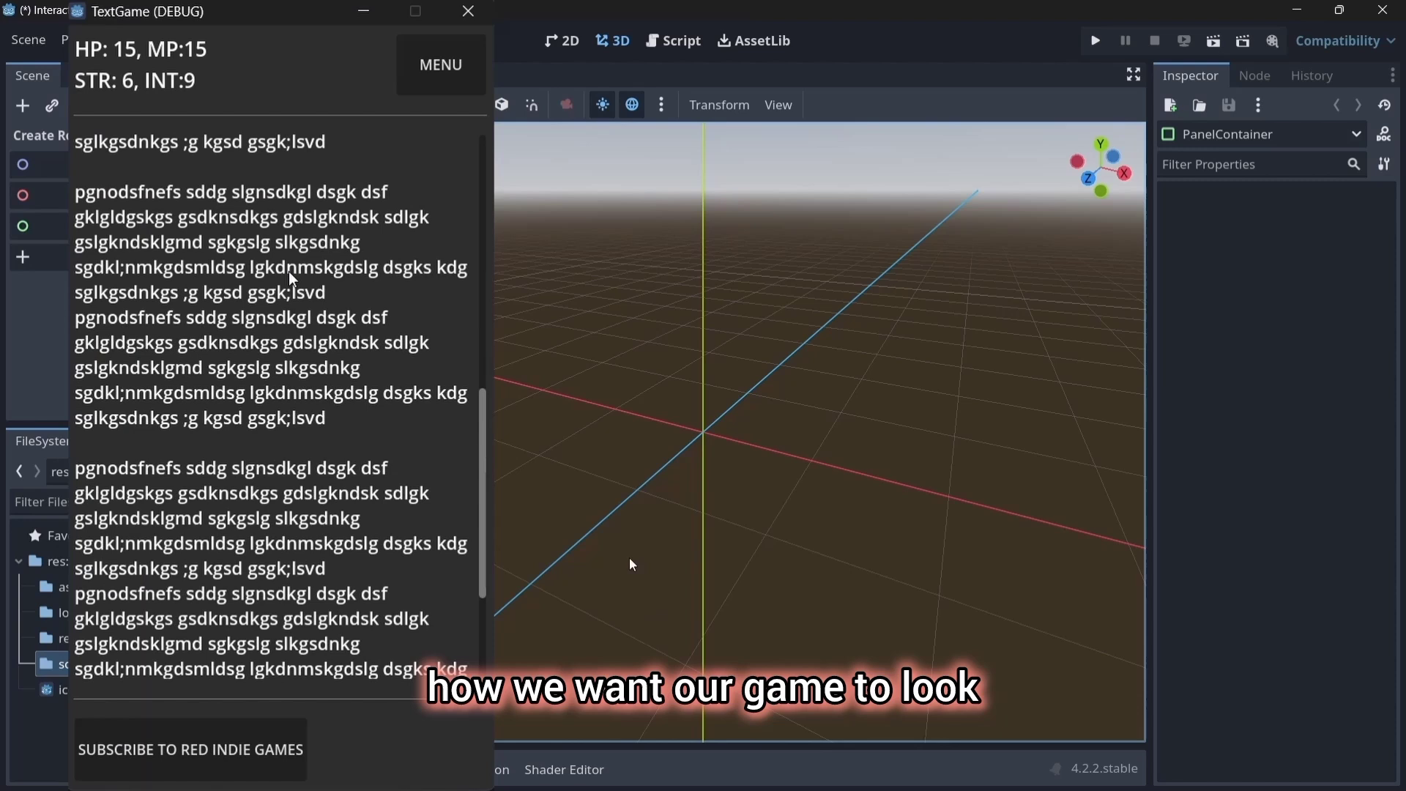
{"action": "scroll", "coordinate": [710, 272], "scroll_direction": "down", "scroll_amount": 1}
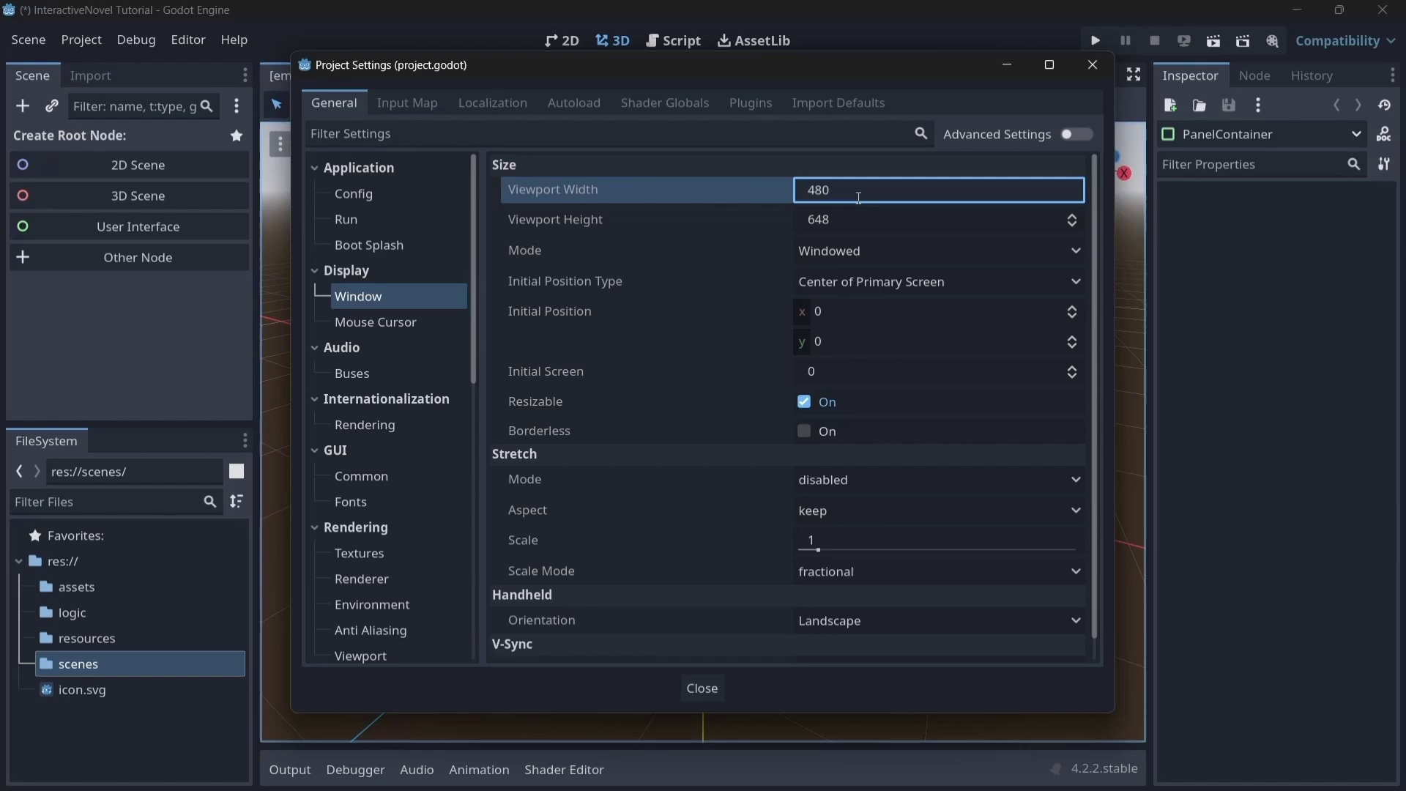
Set the viewport to 480 by 853, stretch mode canvas_items, handheld orientation Portrait.
{"action": "left_click", "coordinate": [873, 220]}
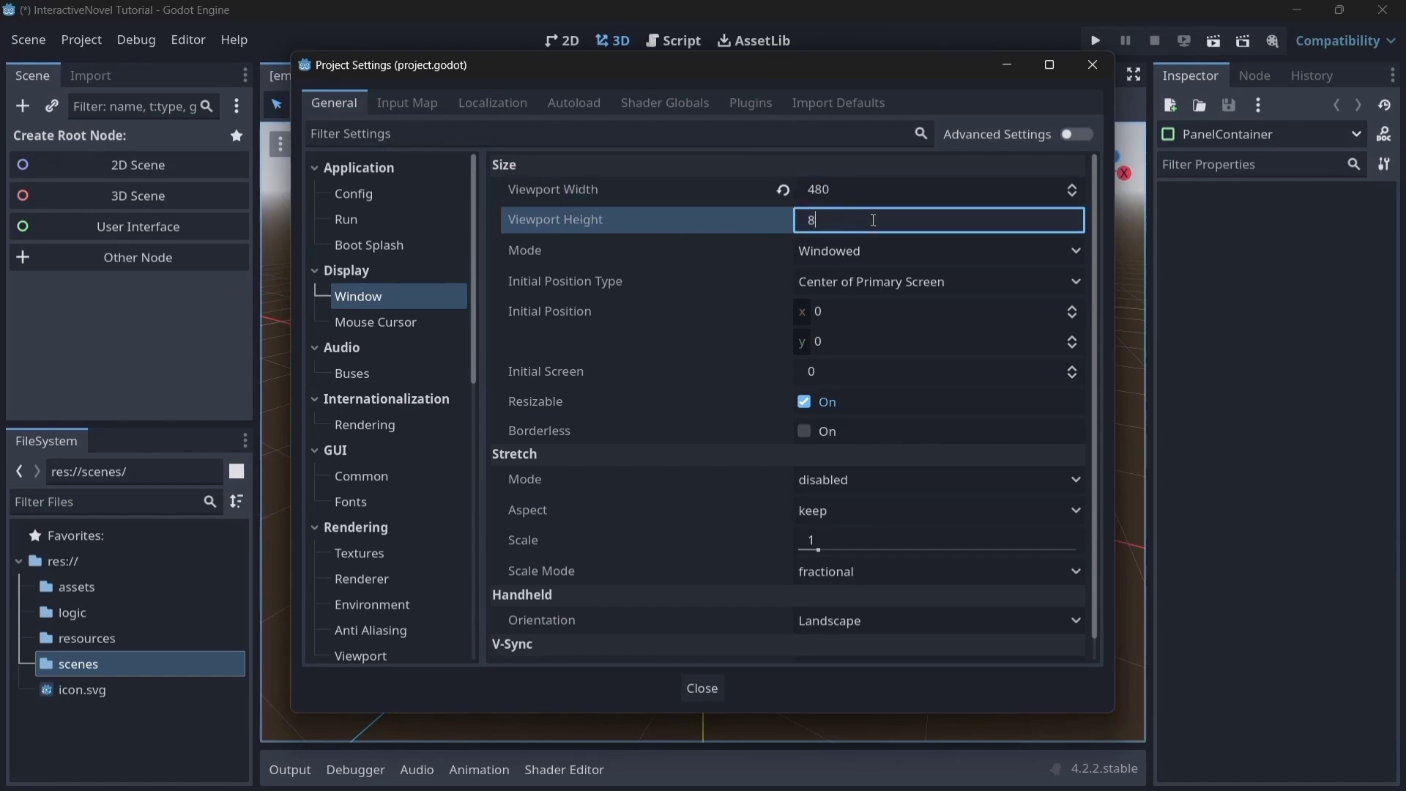
{"action": "scroll", "coordinate": [724, 271], "scroll_direction": "down", "scroll_amount": 1}
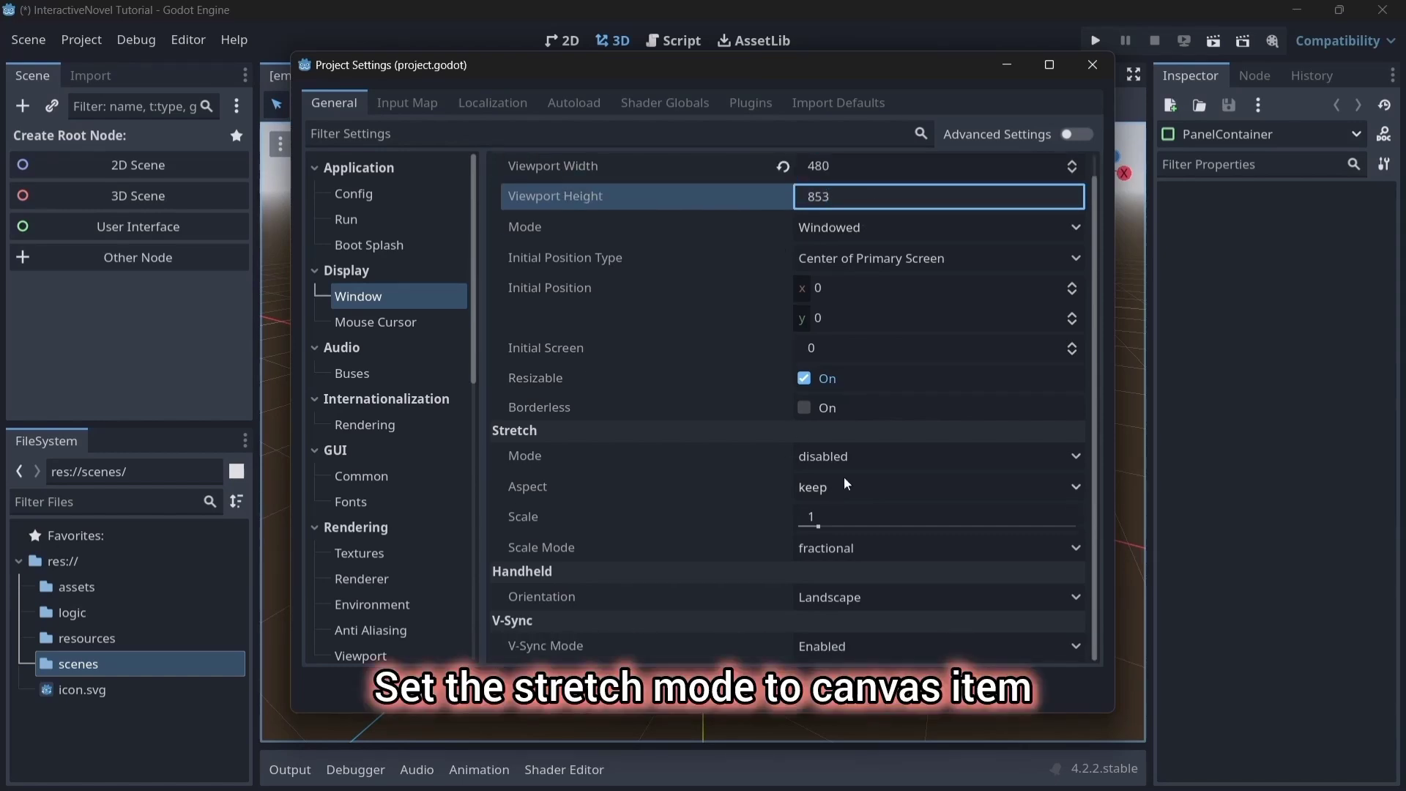
{"action": "left_click", "coordinate": [875, 455]}
{"action": "left_click", "coordinate": [894, 509]}
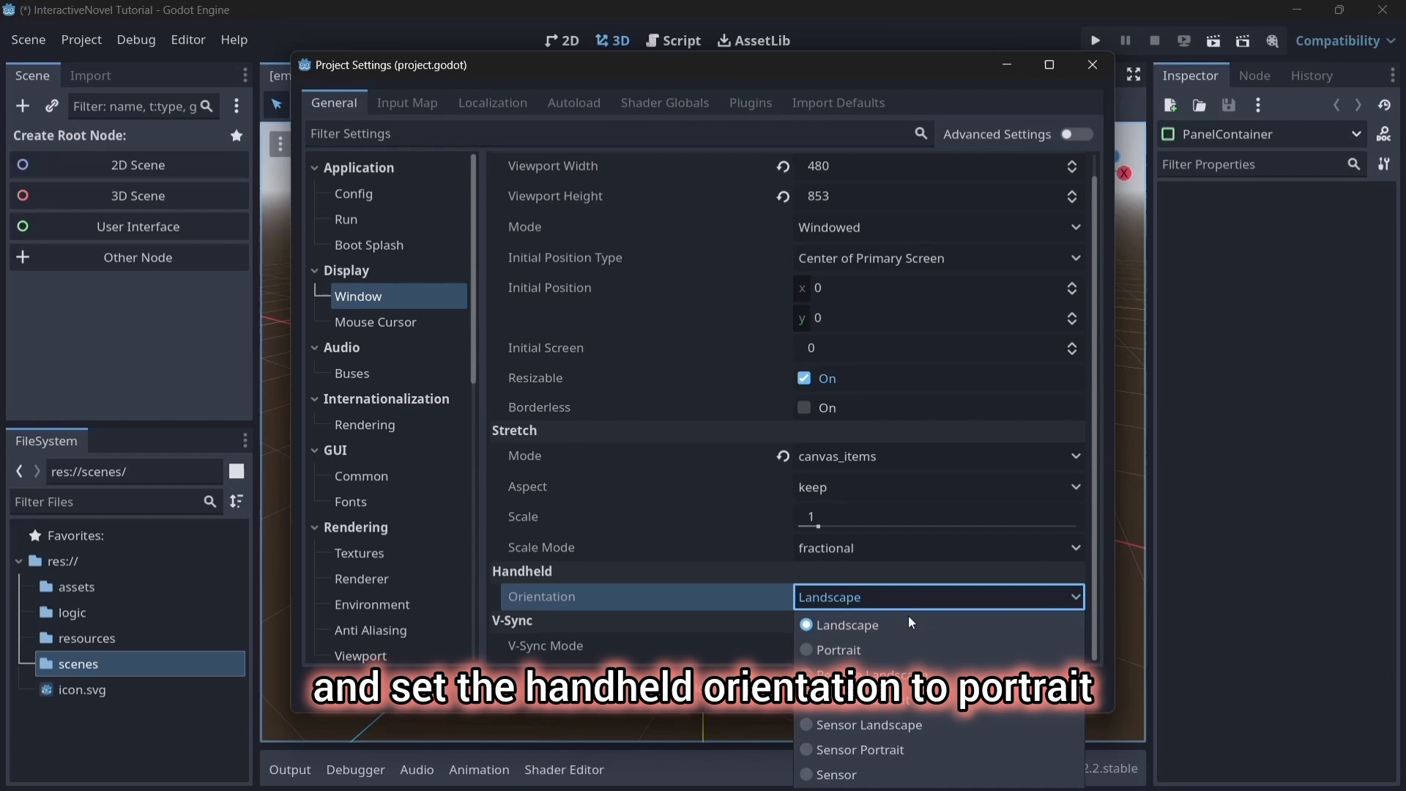
{"action": "left_click", "coordinate": [888, 651]}
Create a new scene with a PanelContainer root set to the Full Rect anchor preset.
{"action": "left_click", "coordinate": [686, 690]}
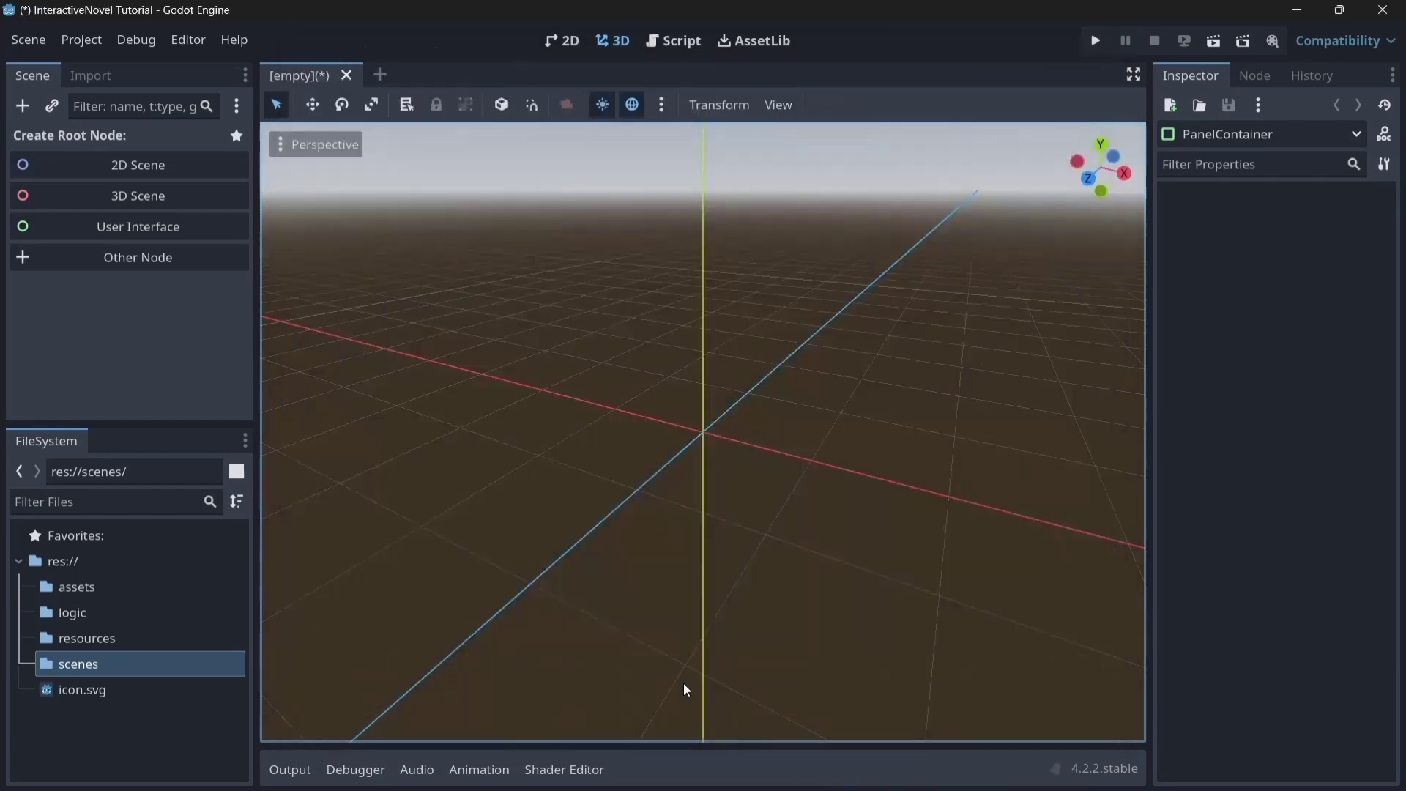
{"action": "left_click", "coordinate": [204, 256]}
{"action": "left_click", "coordinate": [538, 419]}
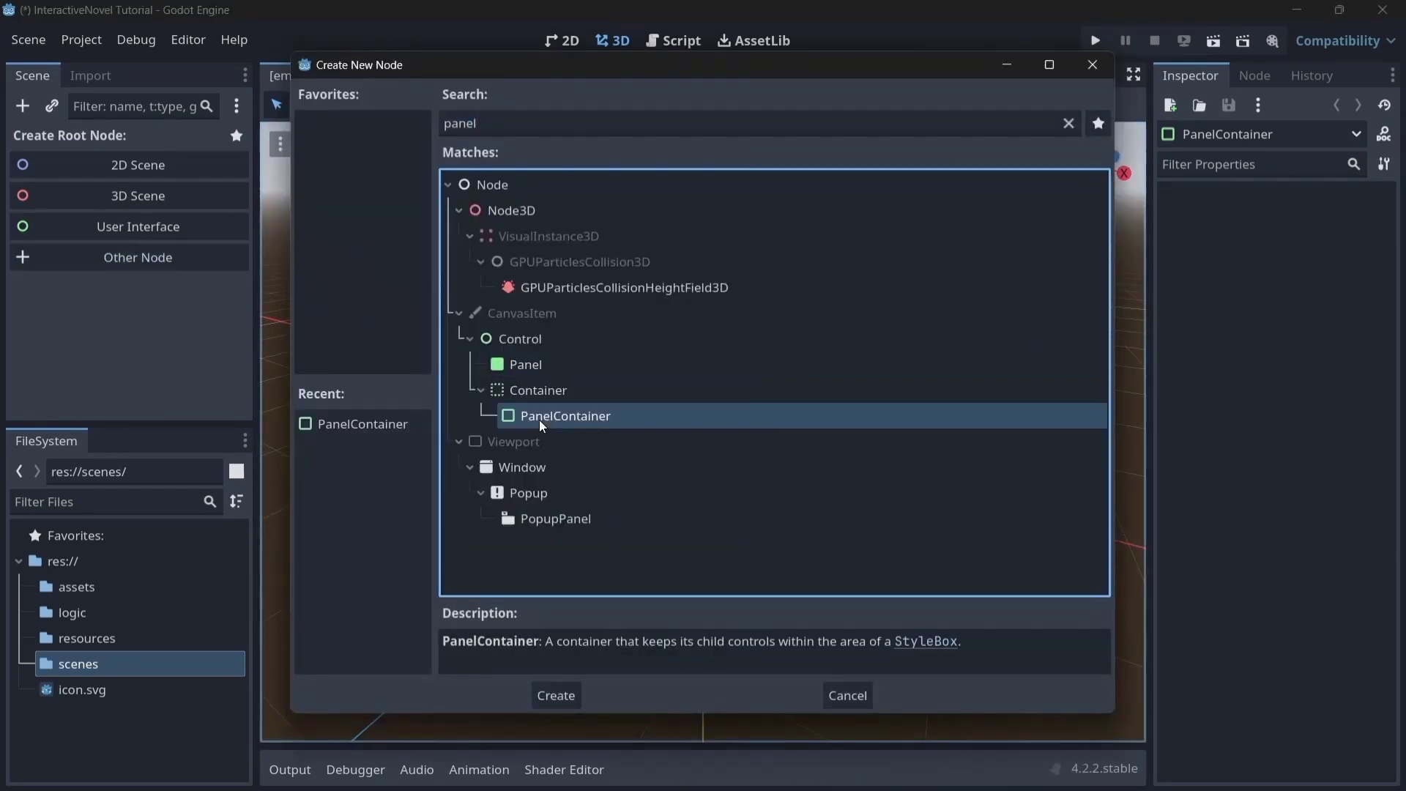
{"action": "double_click", "coordinate": [538, 420]}
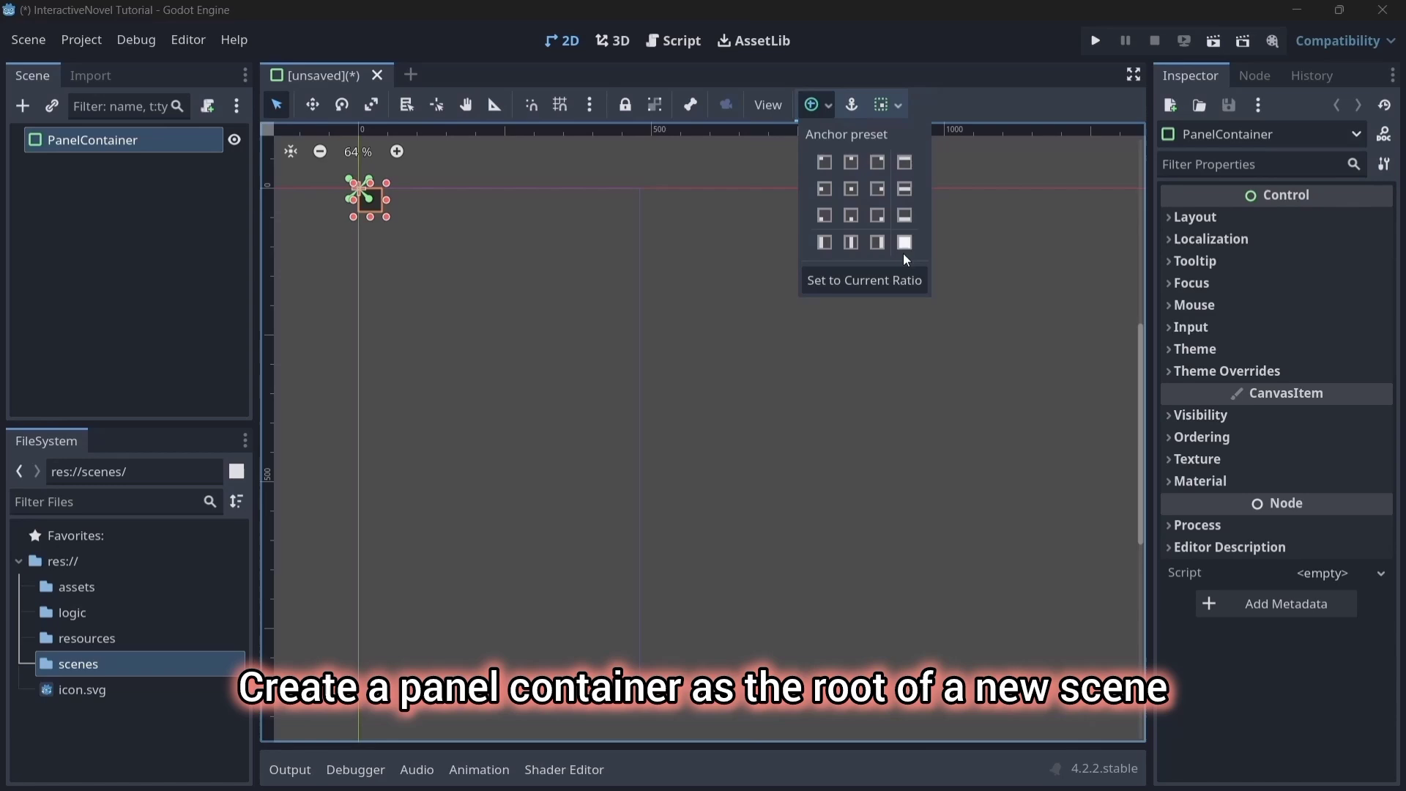
{"action": "left_click", "coordinate": [904, 241]}
{"action": "scroll", "coordinate": [657, 651], "scroll_direction": "down", "scroll_amount": 1}
{"action": "middle_click_drag", "start_coordinate": [747, 546], "coordinate": [876, 513]}
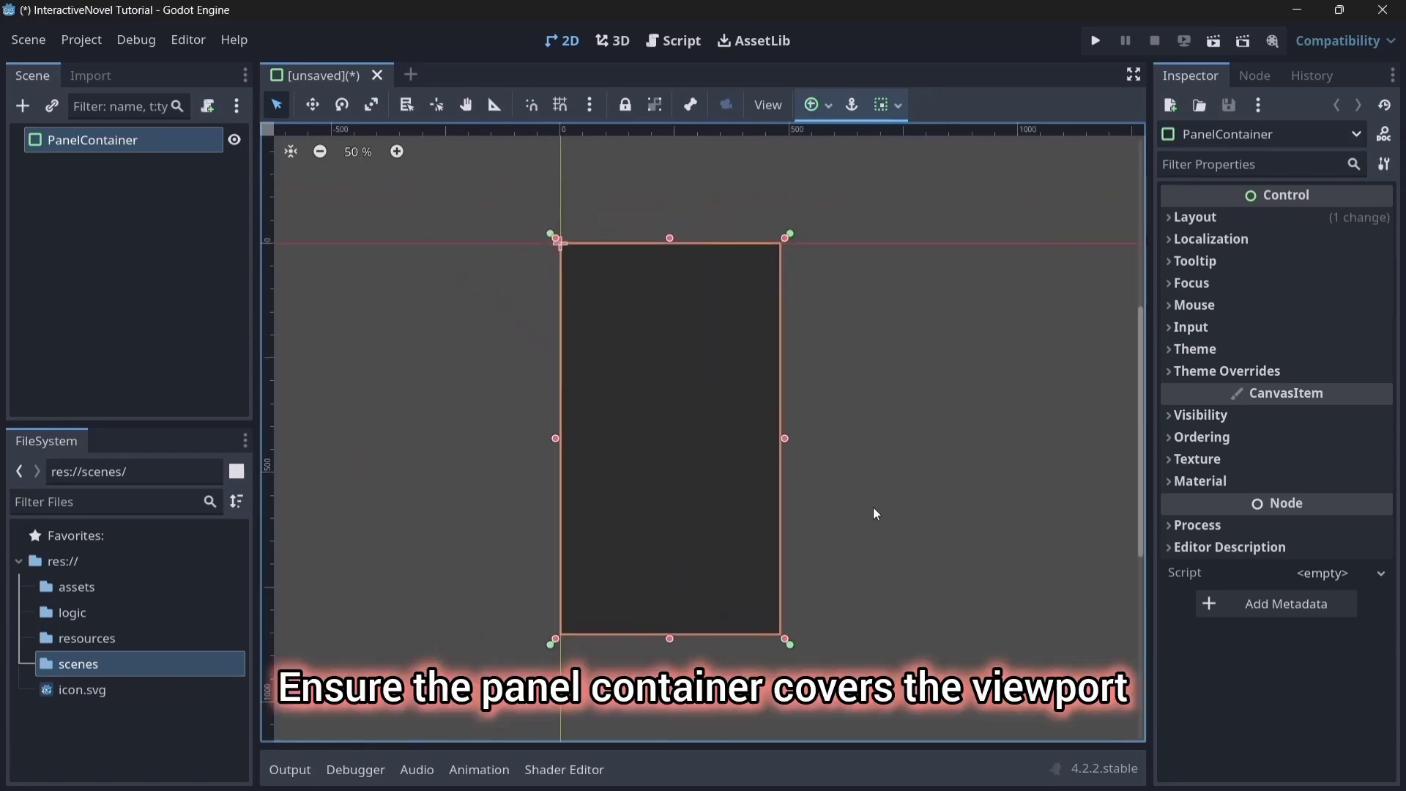
{"action": "left_click", "coordinate": [191, 213]}
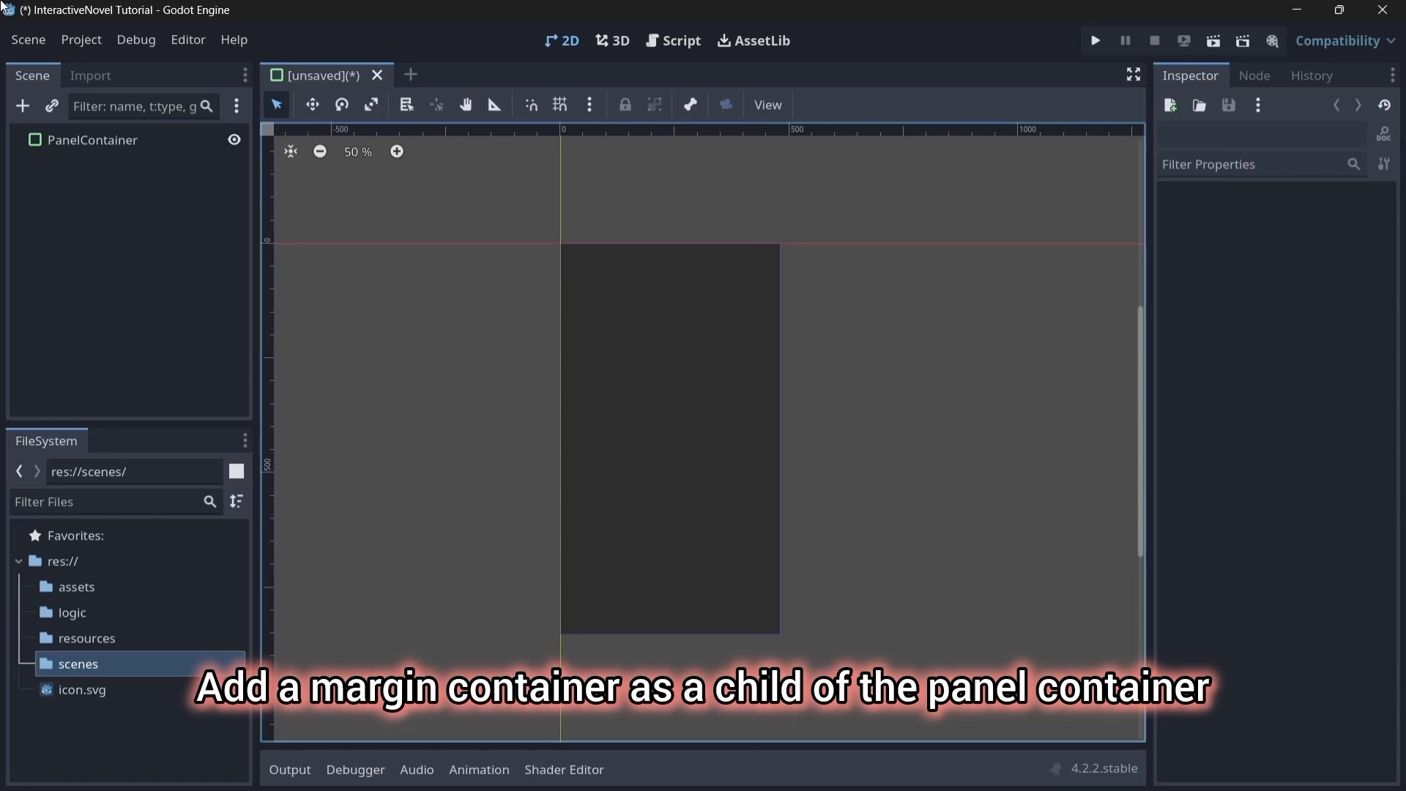
Add a MarginContainer as a child of the PanelContainer.
{"action": "left_click", "coordinate": [69, 132]}
{"action": "key", "text": "ctrl+a"}
{"action": "type", "text": "m"}
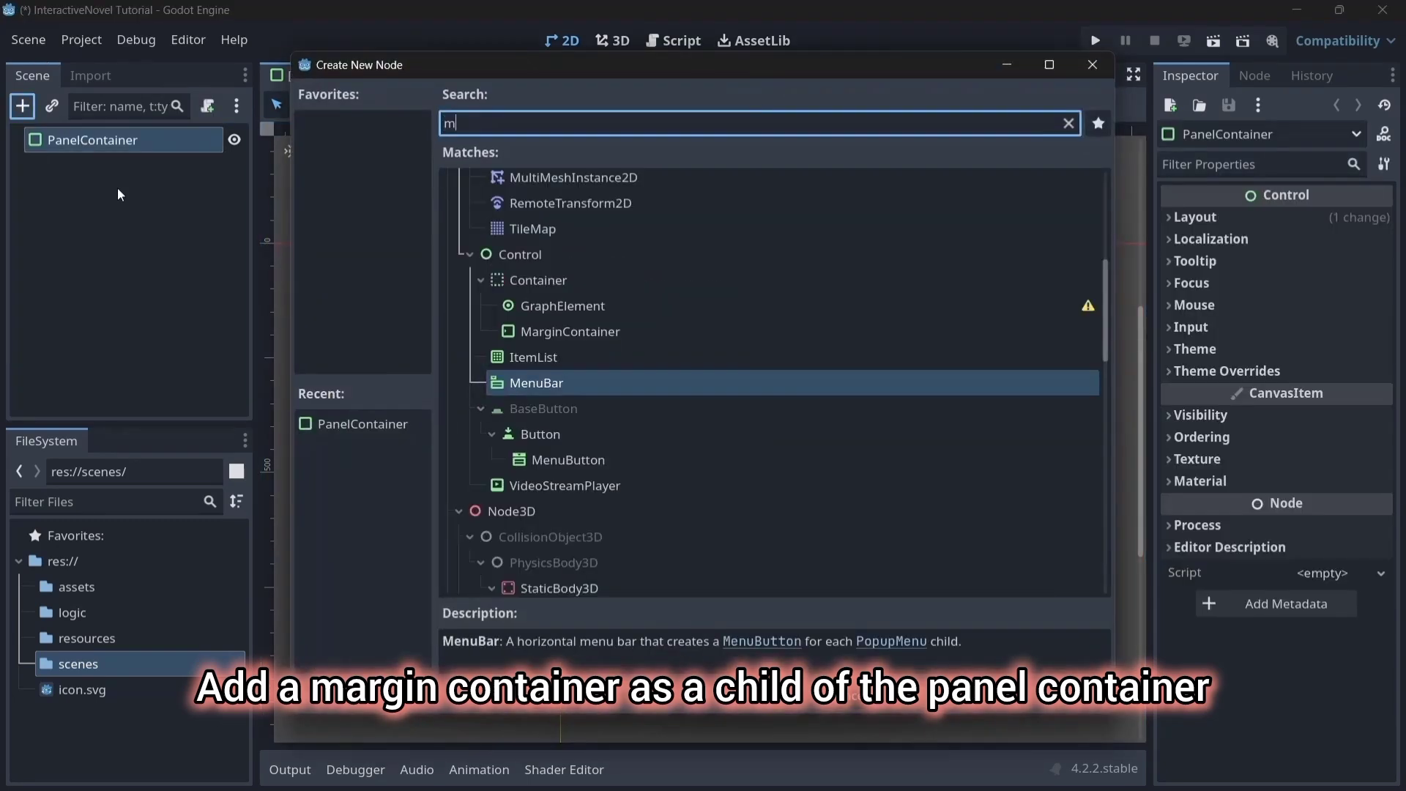
{"action": "type", "text": "argin"}
{"action": "key", "text": "Return"}
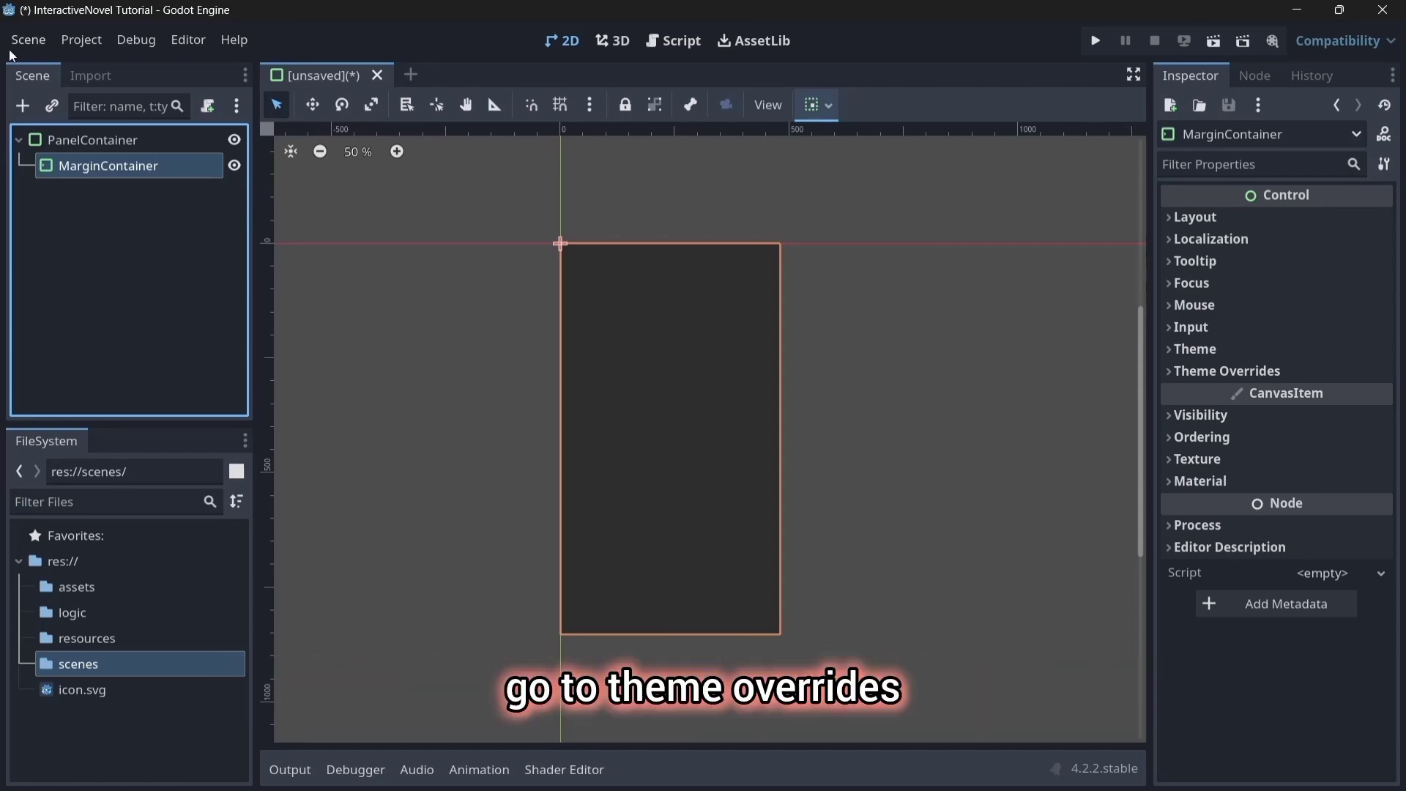
Override the MarginContainer's left, top, right and bottom margin constants to 10.
{"action": "left_click", "coordinate": [1215, 371]}
{"action": "left_click", "coordinate": [1208, 393]}
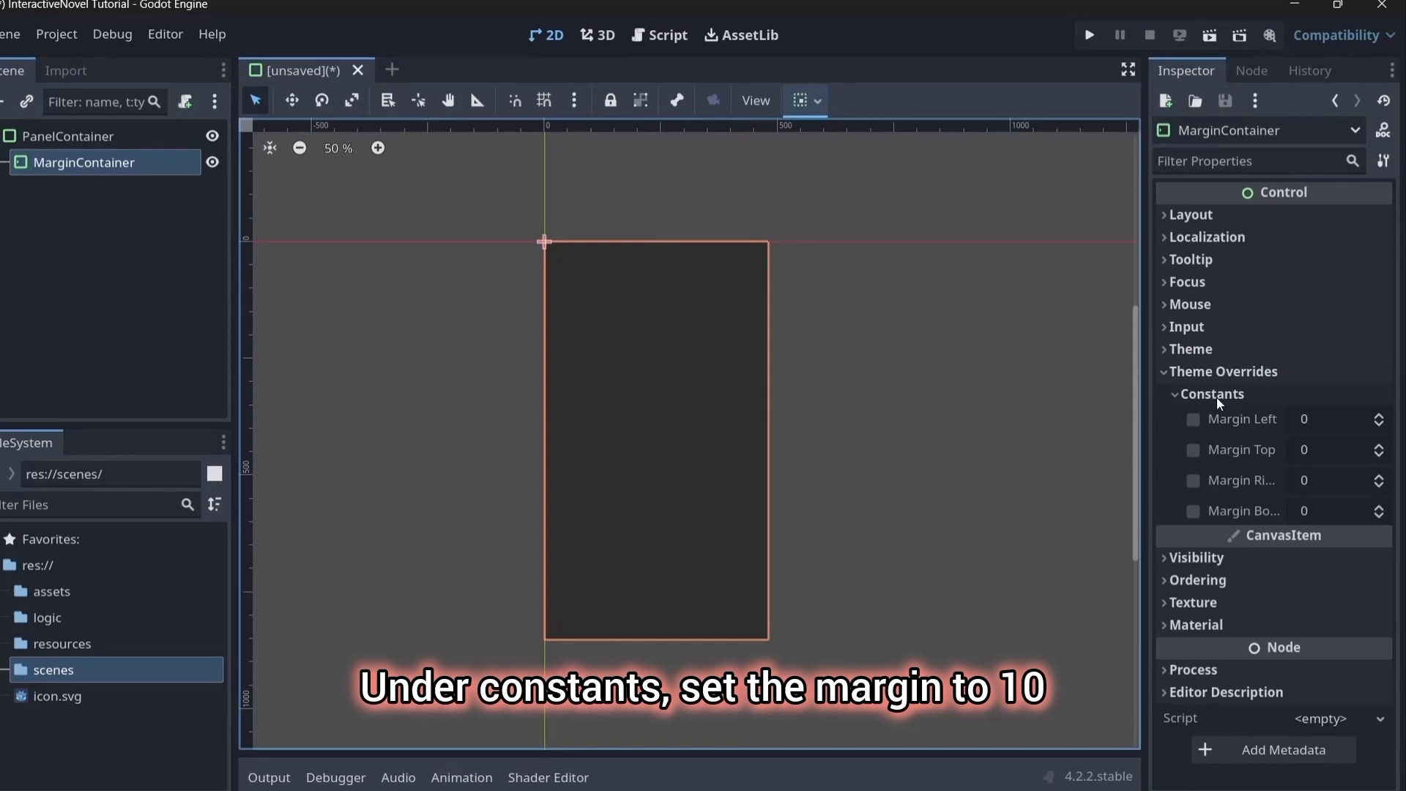
{"action": "left_click", "coordinate": [1339, 418]}
{"action": "type", "text": "1"}
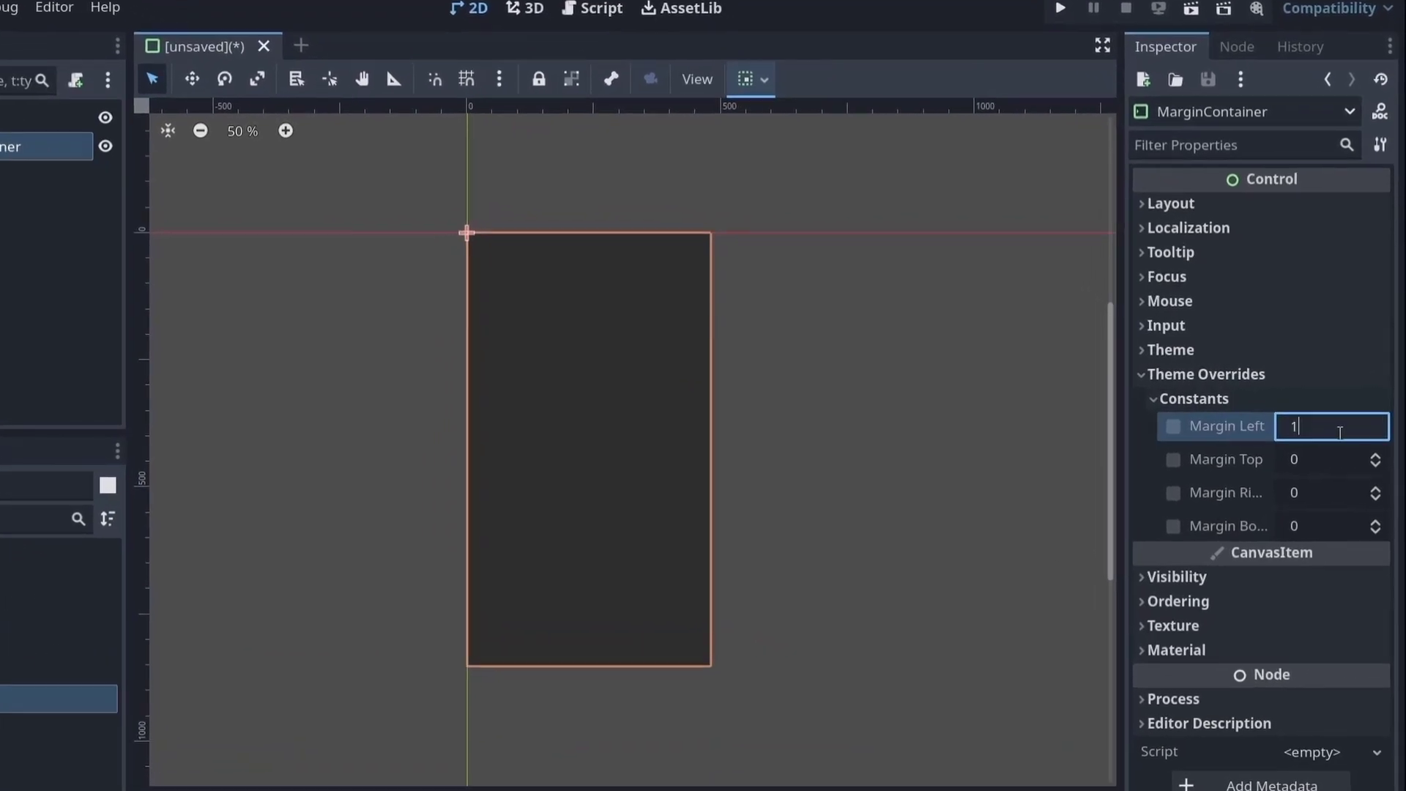
{"action": "type", "text": "0"}
{"action": "left_click", "coordinate": [1329, 459]}
{"action": "type", "text": "1"}
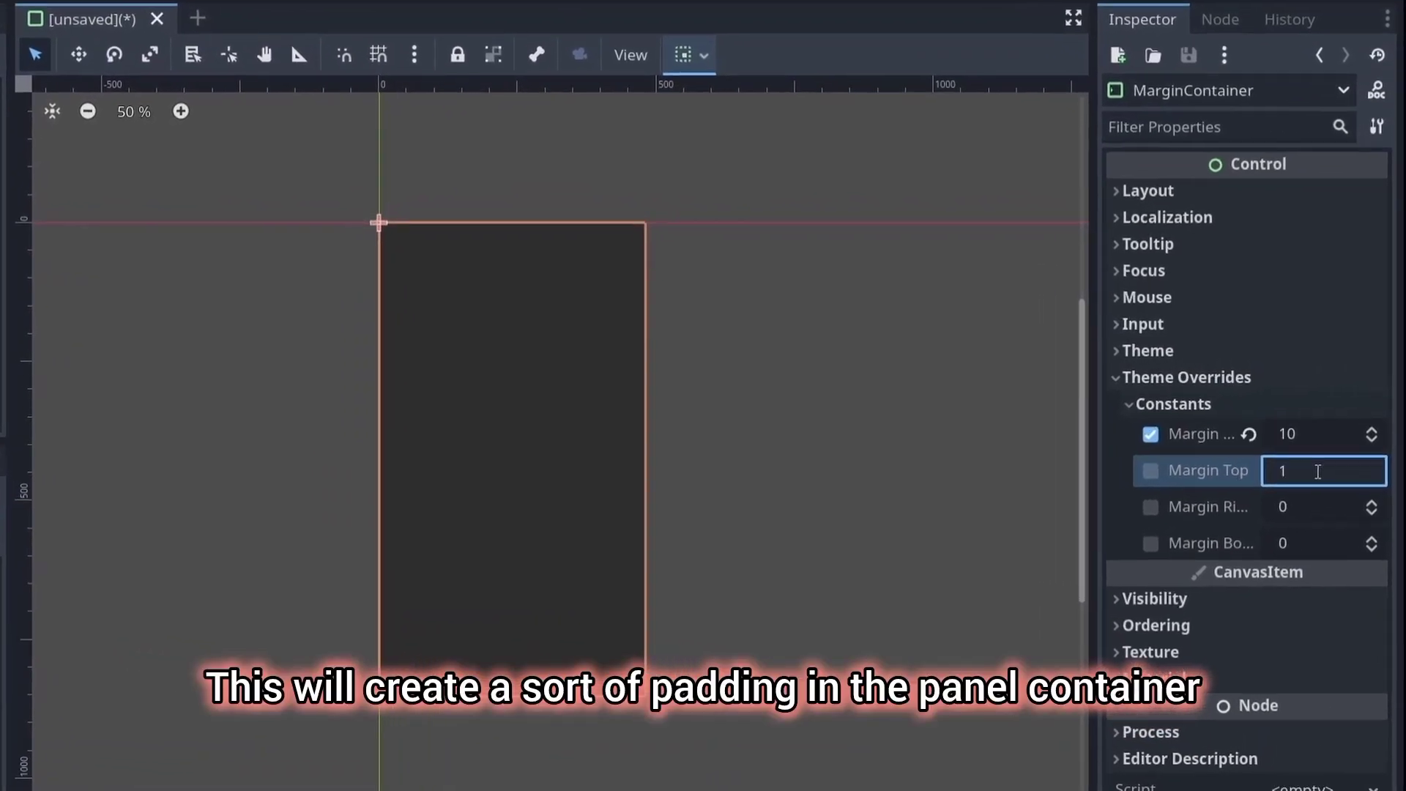
{"action": "type", "text": "0"}
{"action": "left_click", "coordinate": [1330, 494]}
{"action": "type", "text": "10"}
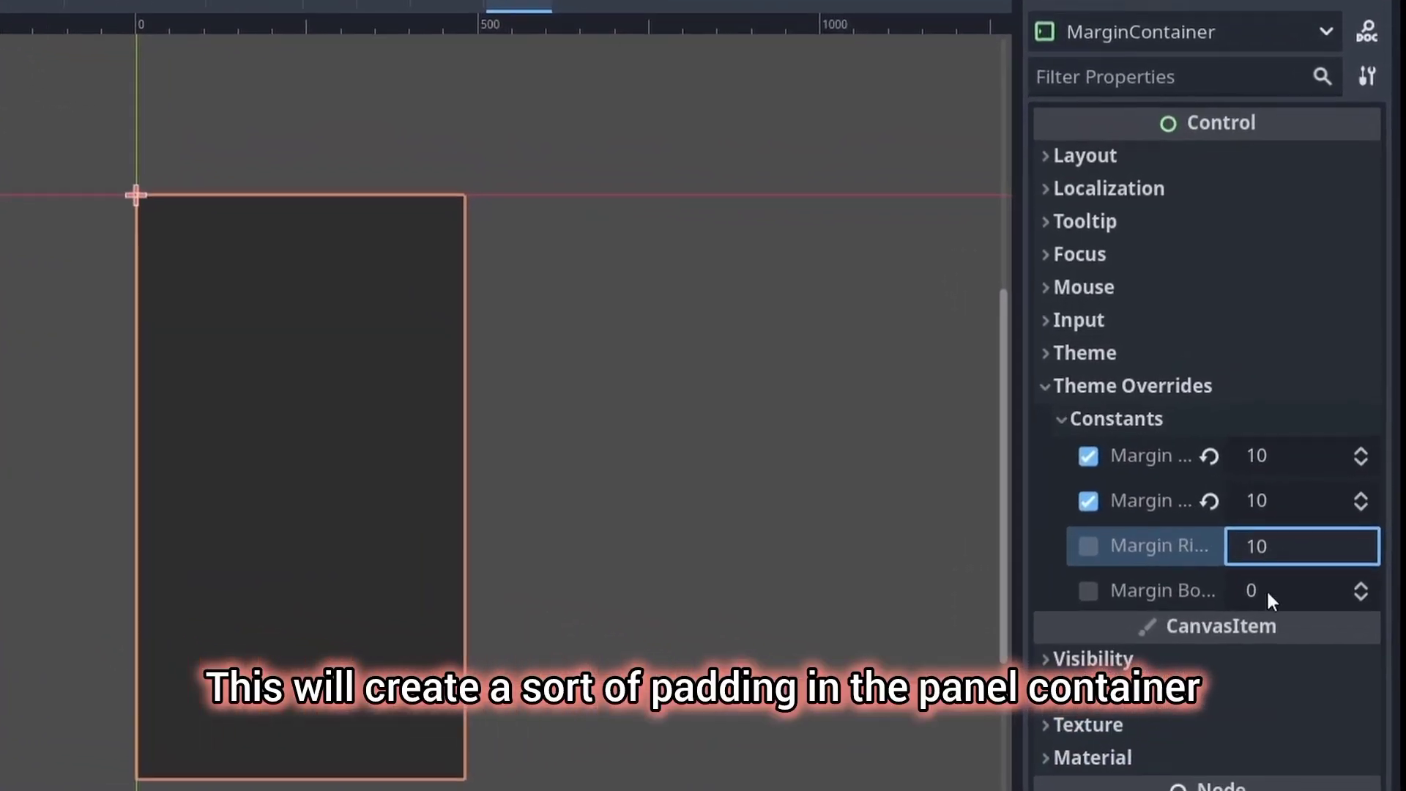
{"action": "left_click", "coordinate": [1292, 565]}
{"action": "type", "text": "10"}
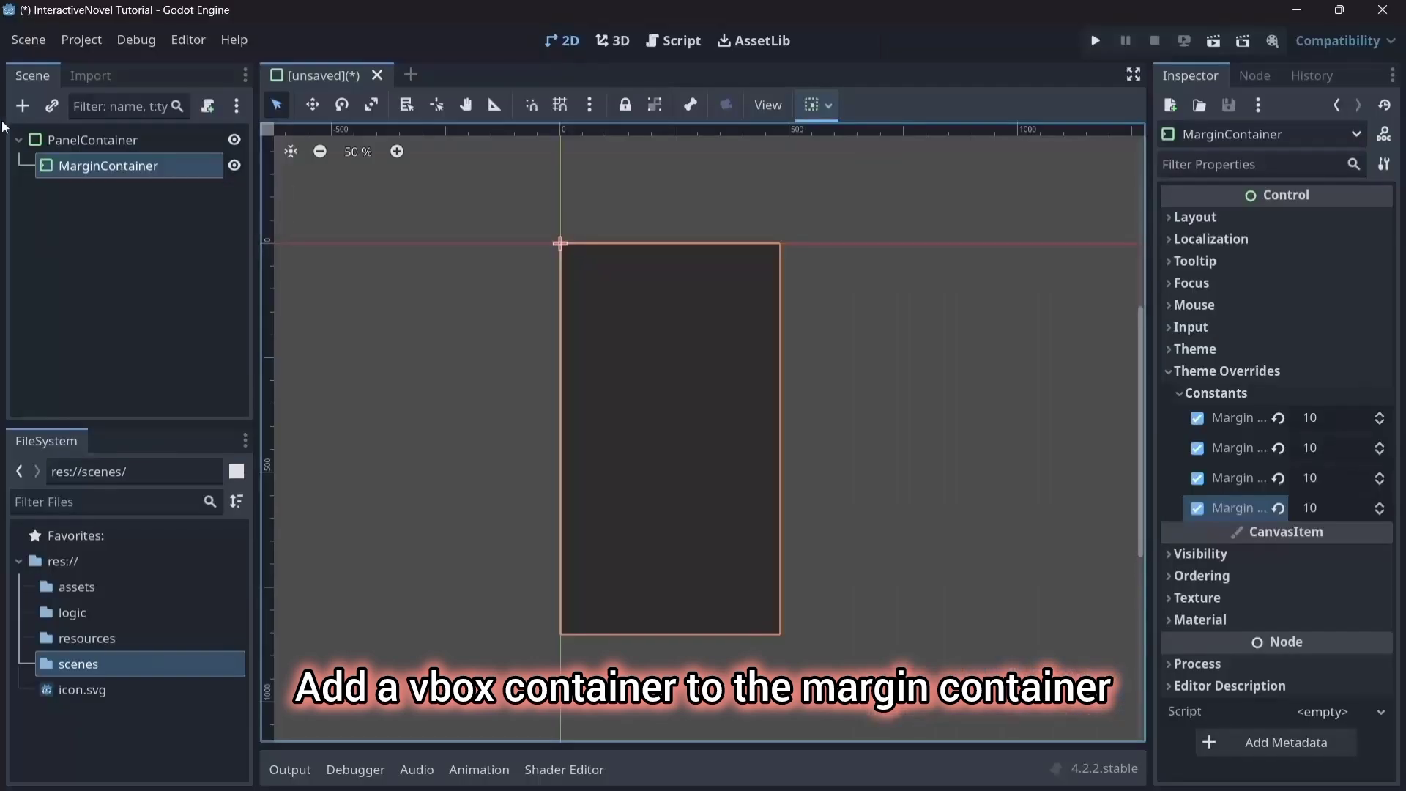
Add a VBoxContainer under the MarginContainer and override its separation constant to 20.
{"action": "key", "text": "ctrl+a"}
{"action": "type", "text": "vbox"}
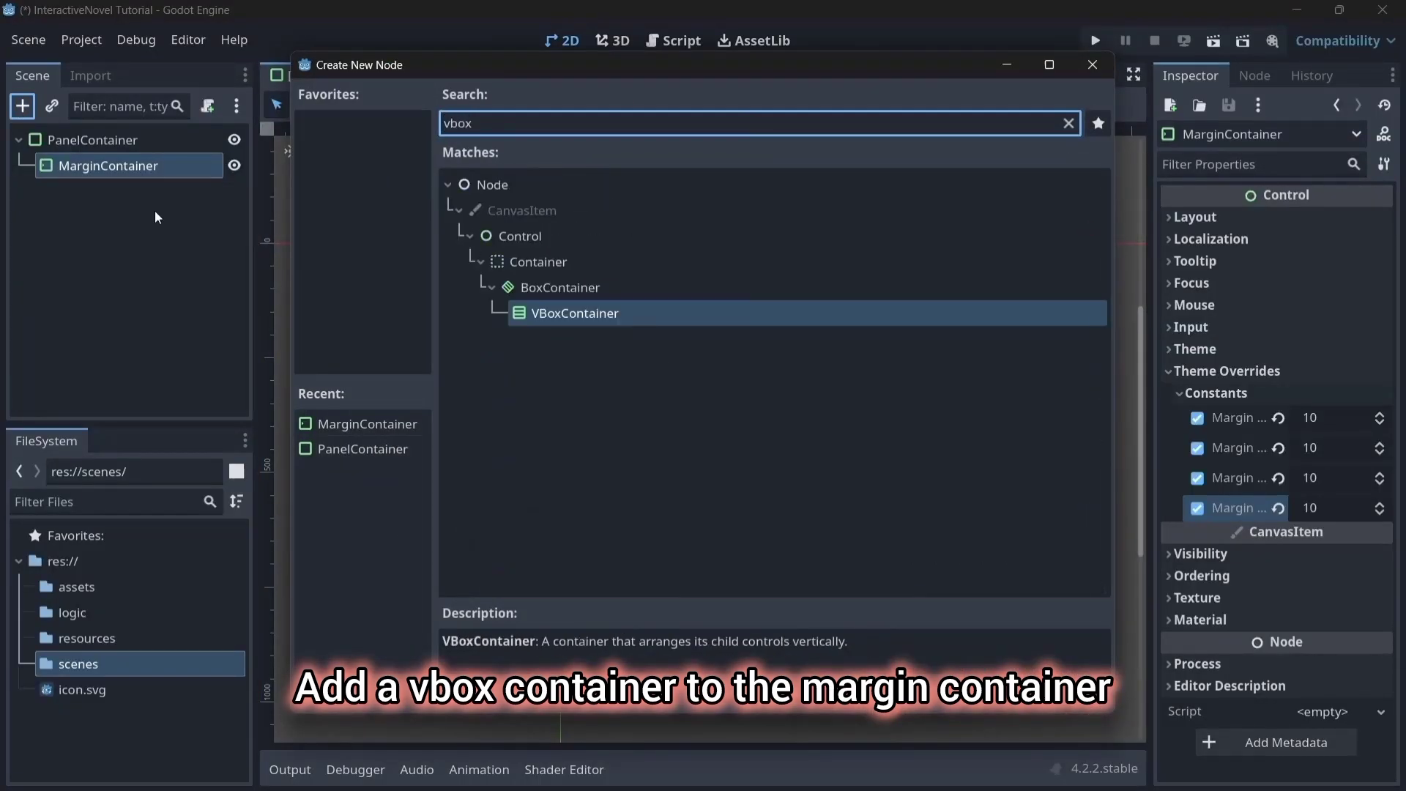
{"action": "key", "text": "Return"}
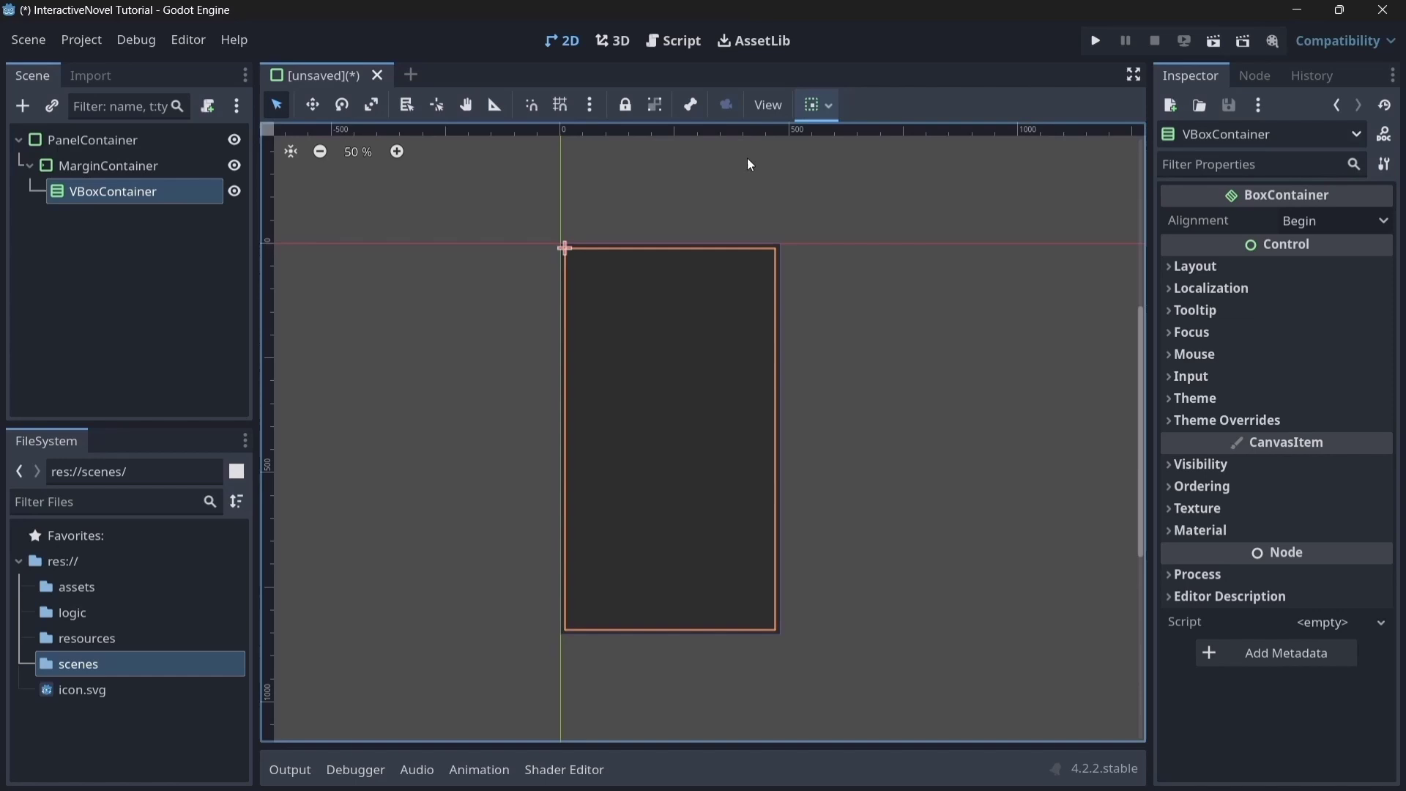
{"action": "left_click", "coordinate": [1216, 420]}
{"action": "left_click", "coordinate": [1303, 442]}
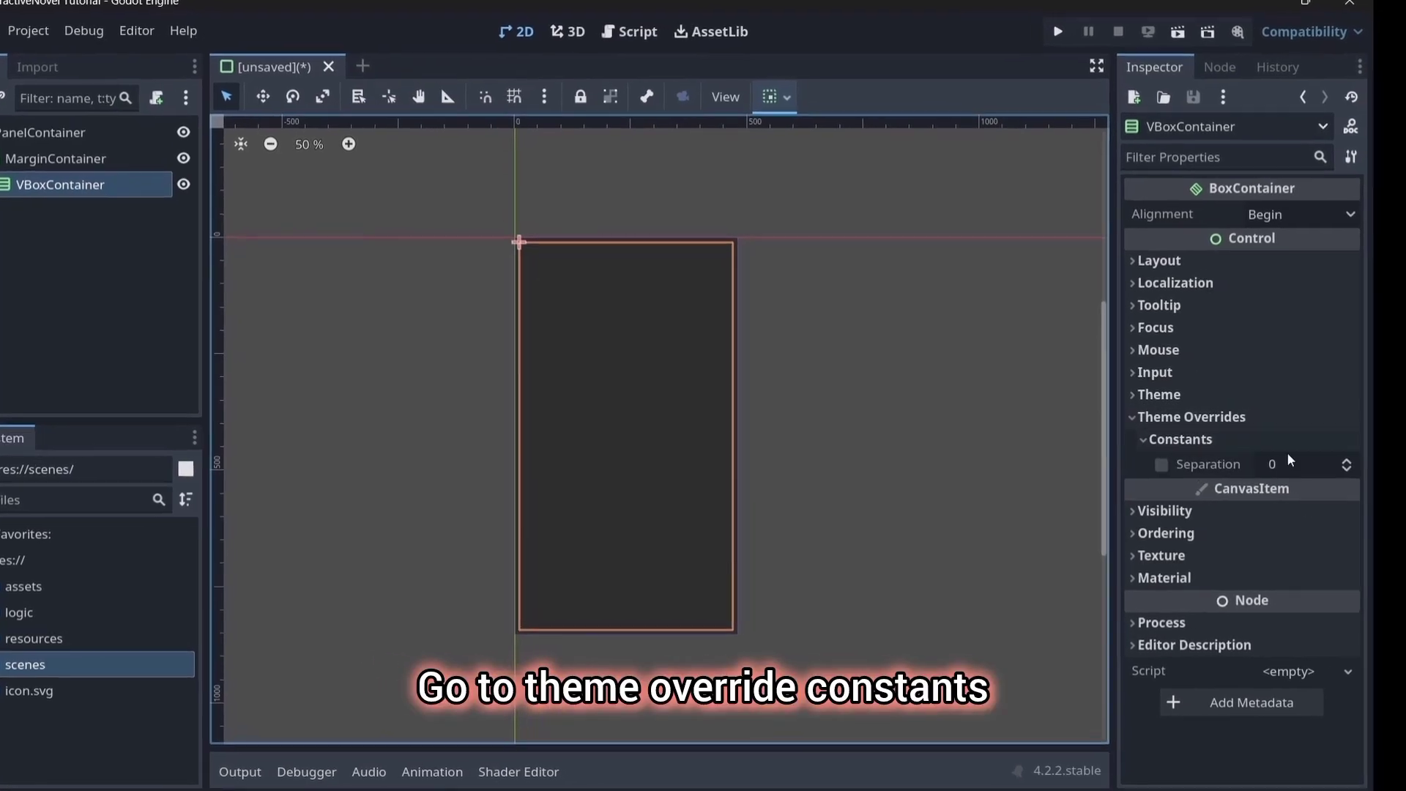
{"action": "left_click", "coordinate": [1289, 461]}
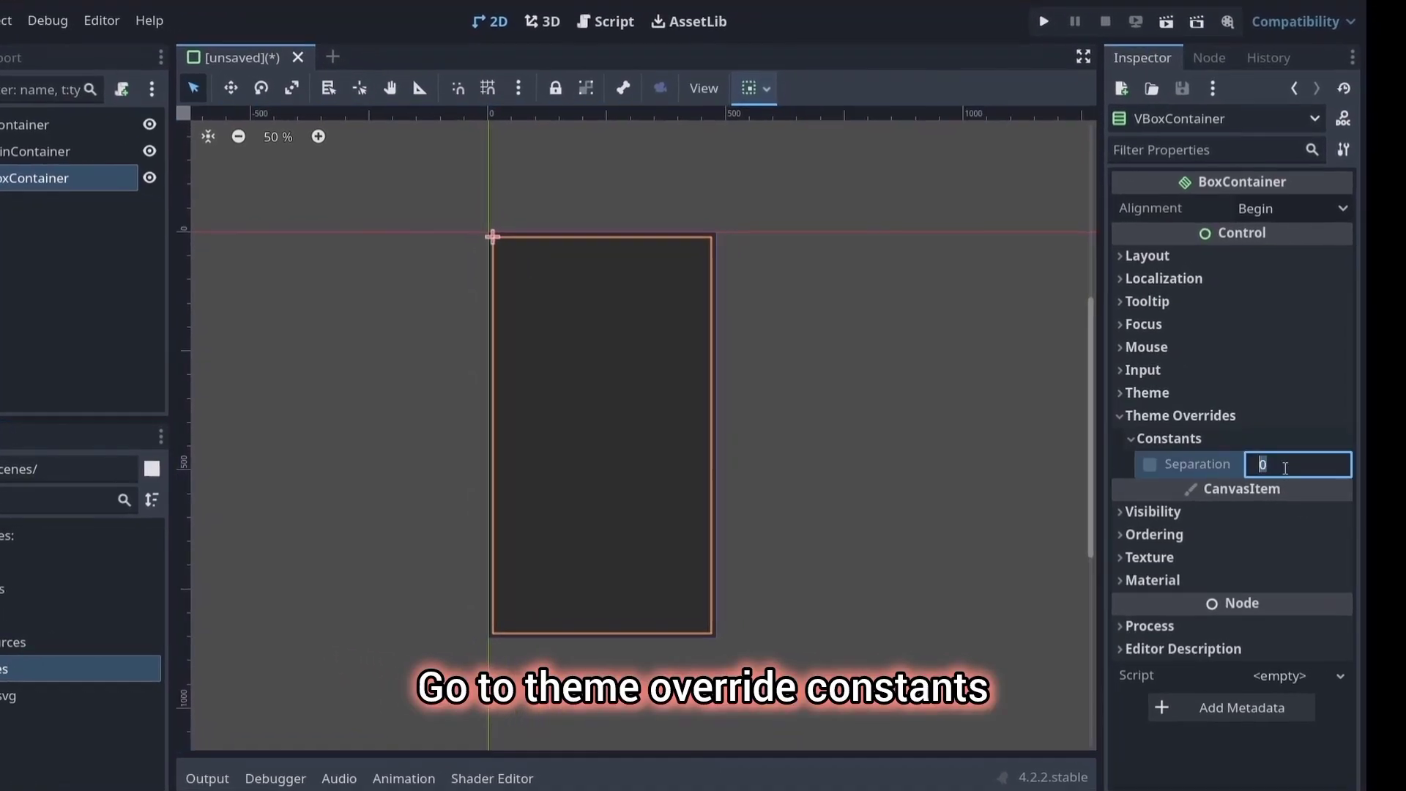
{"action": "type", "text": "20"}
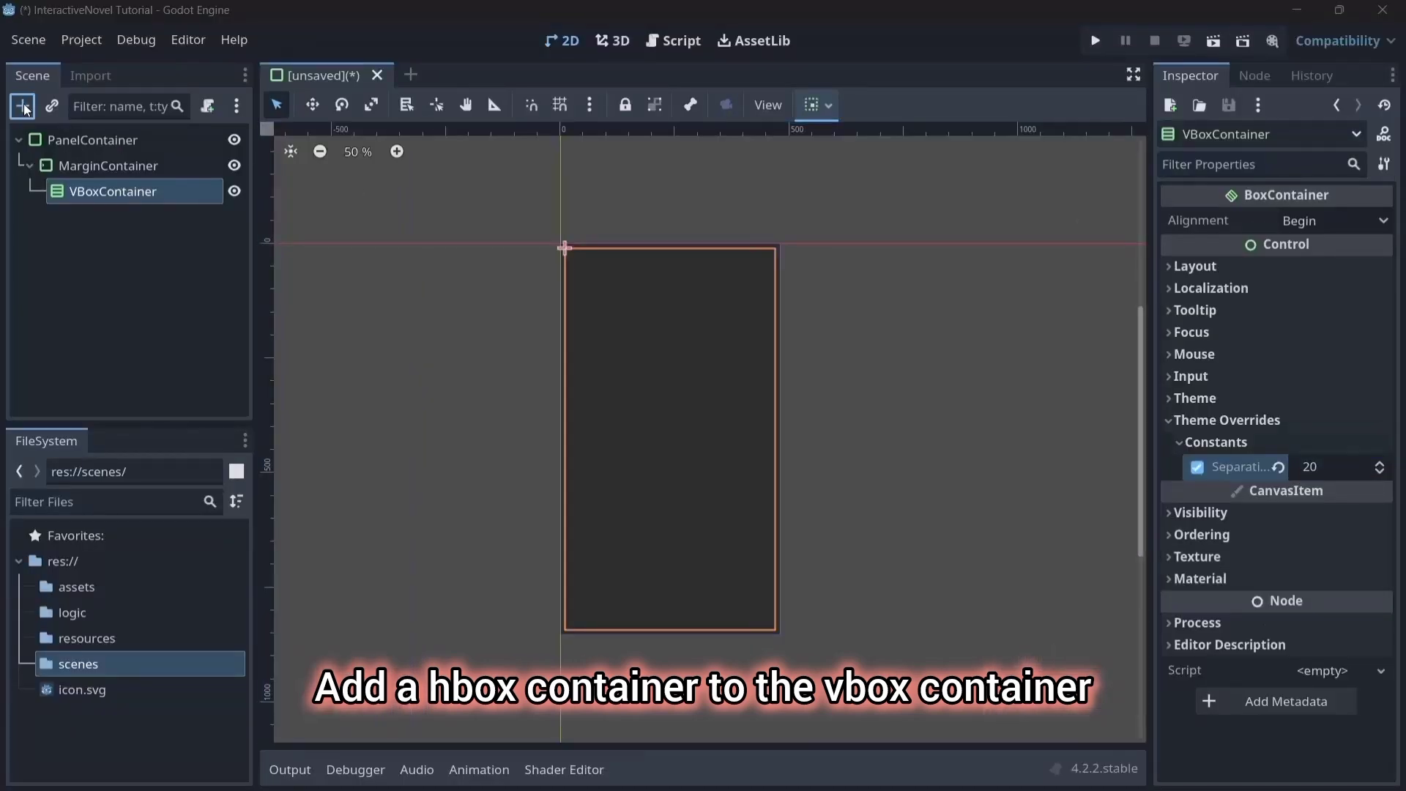
Add an HBoxContainer to the VBoxContainer with custom minimum height 68.
{"action": "left_click", "coordinate": [23, 106]}
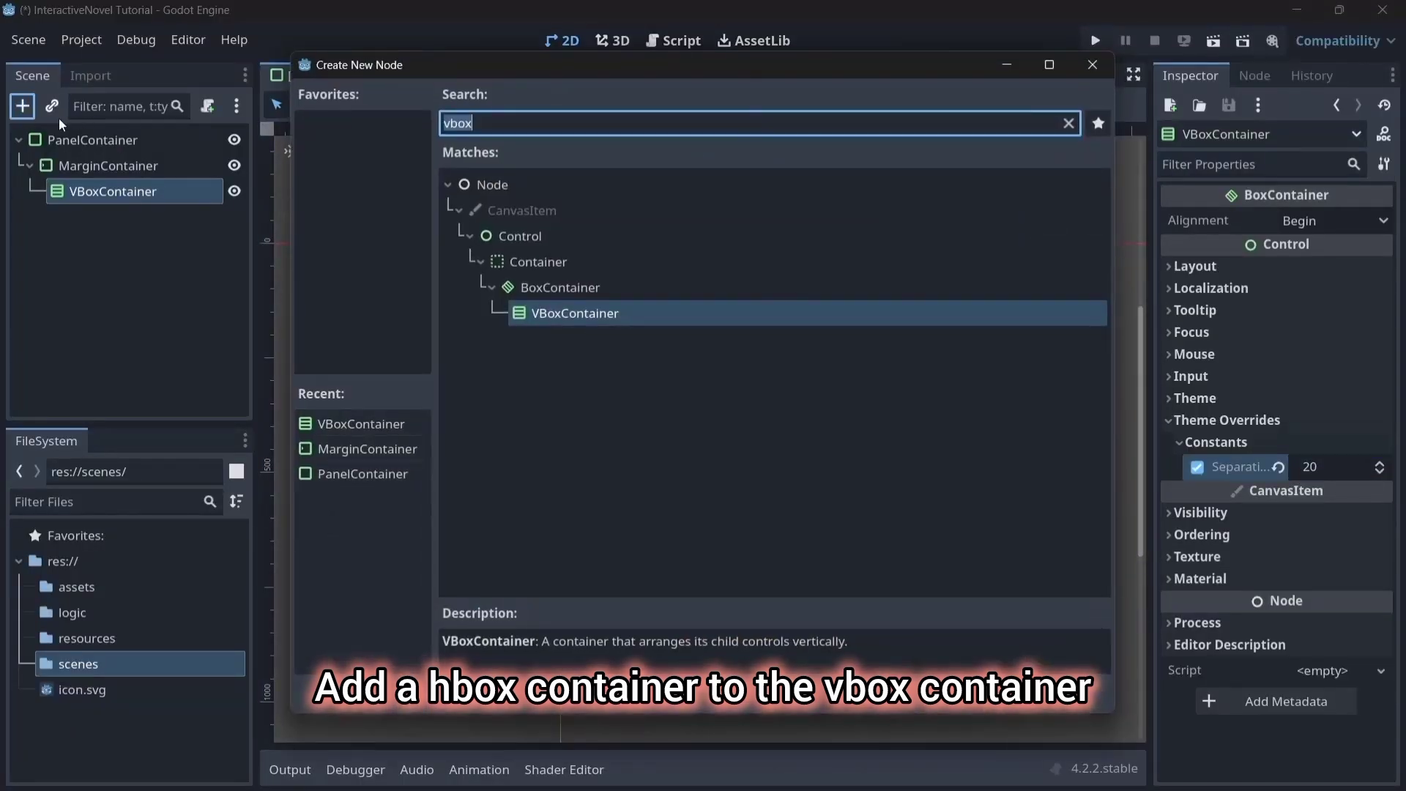
{"action": "type", "text": "hbox"}
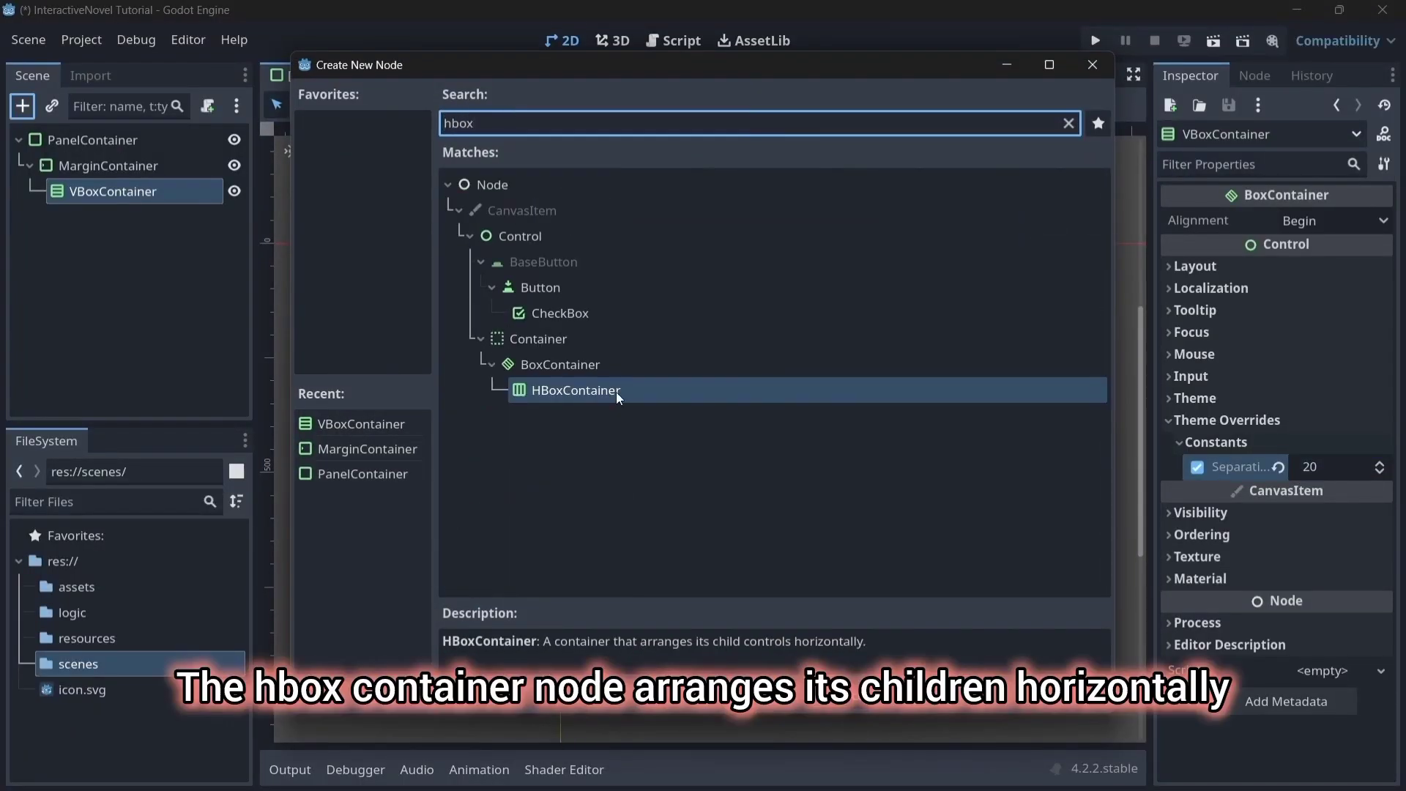
{"action": "double_click", "coordinate": [616, 392]}
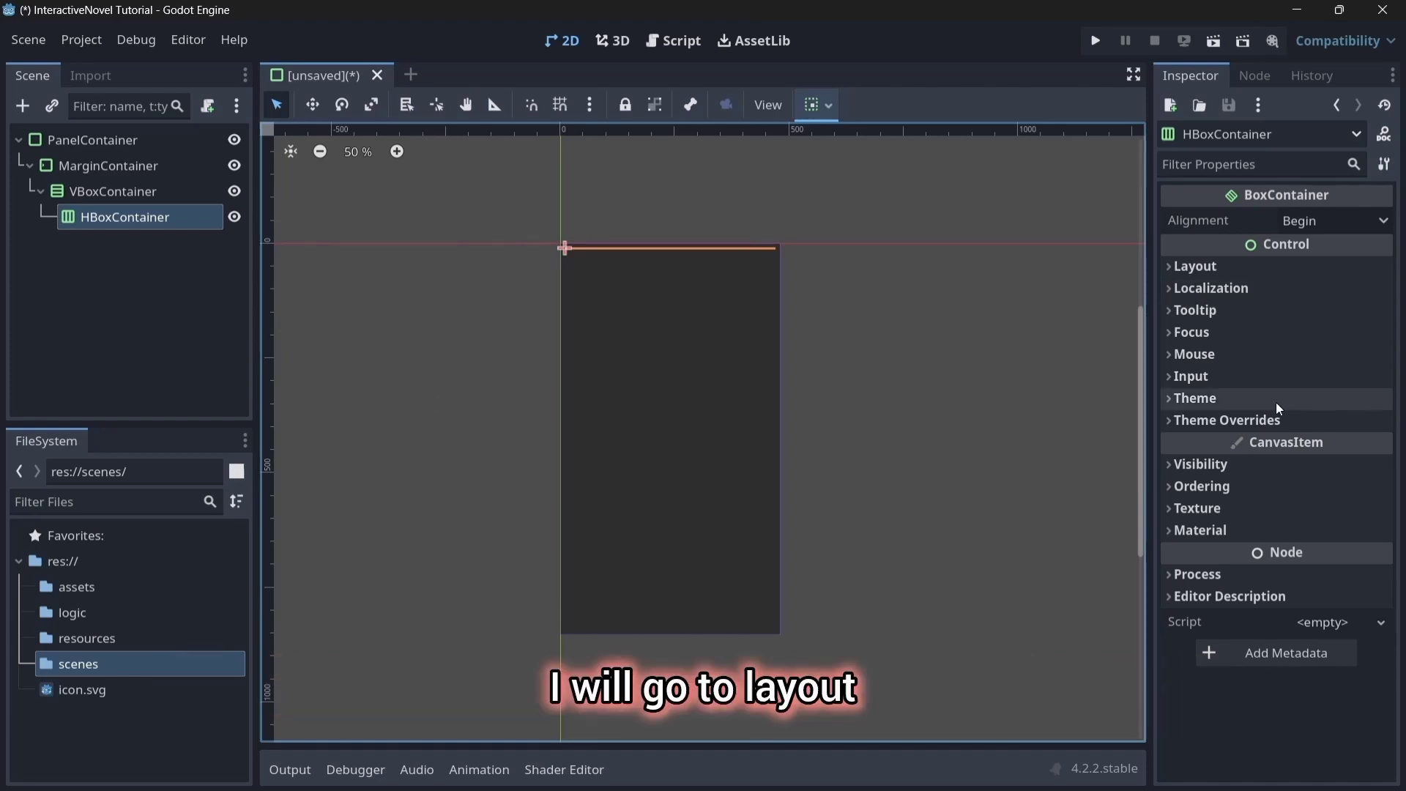
{"action": "left_click", "coordinate": [1201, 267]}
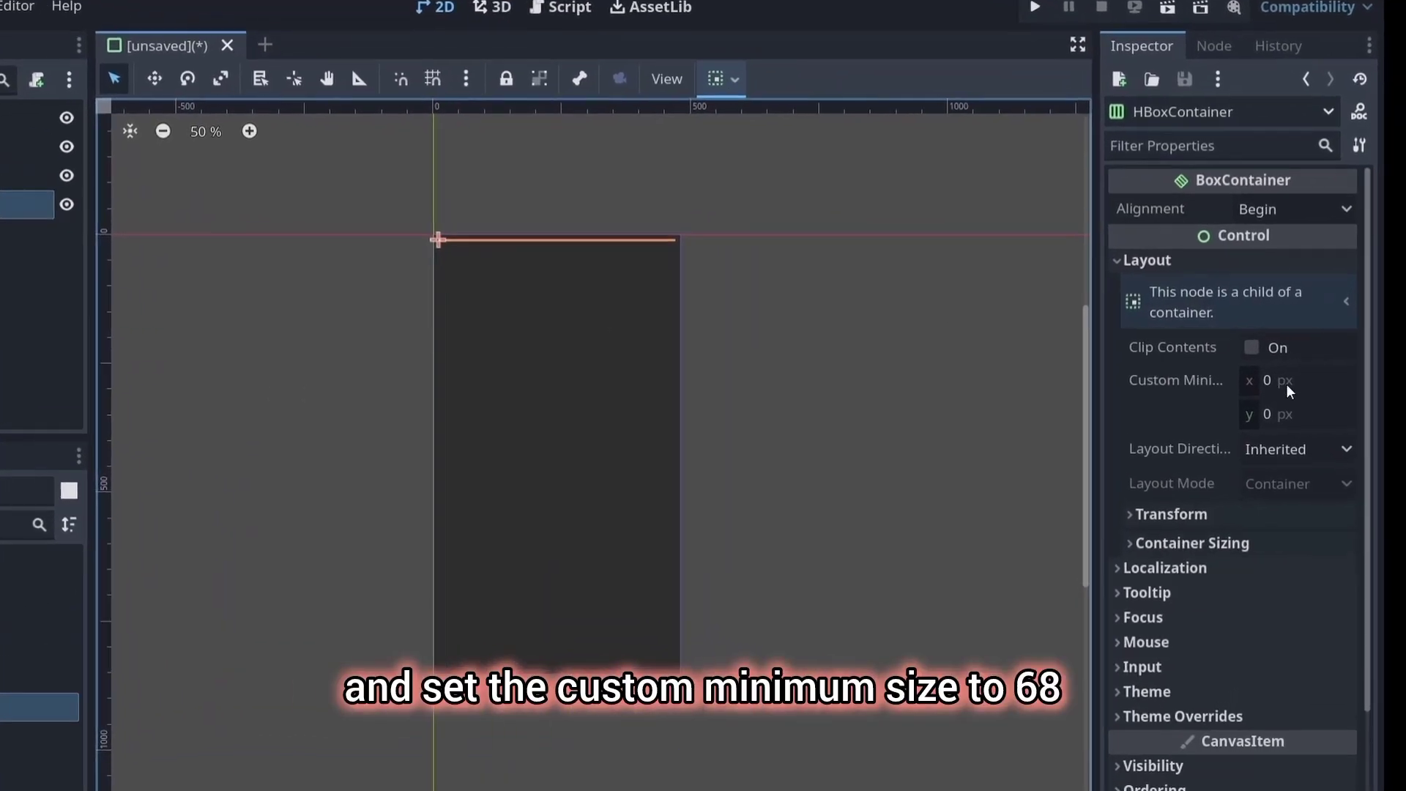
{"action": "left_click", "coordinate": [1291, 423]}
{"action": "type", "text": "68"}
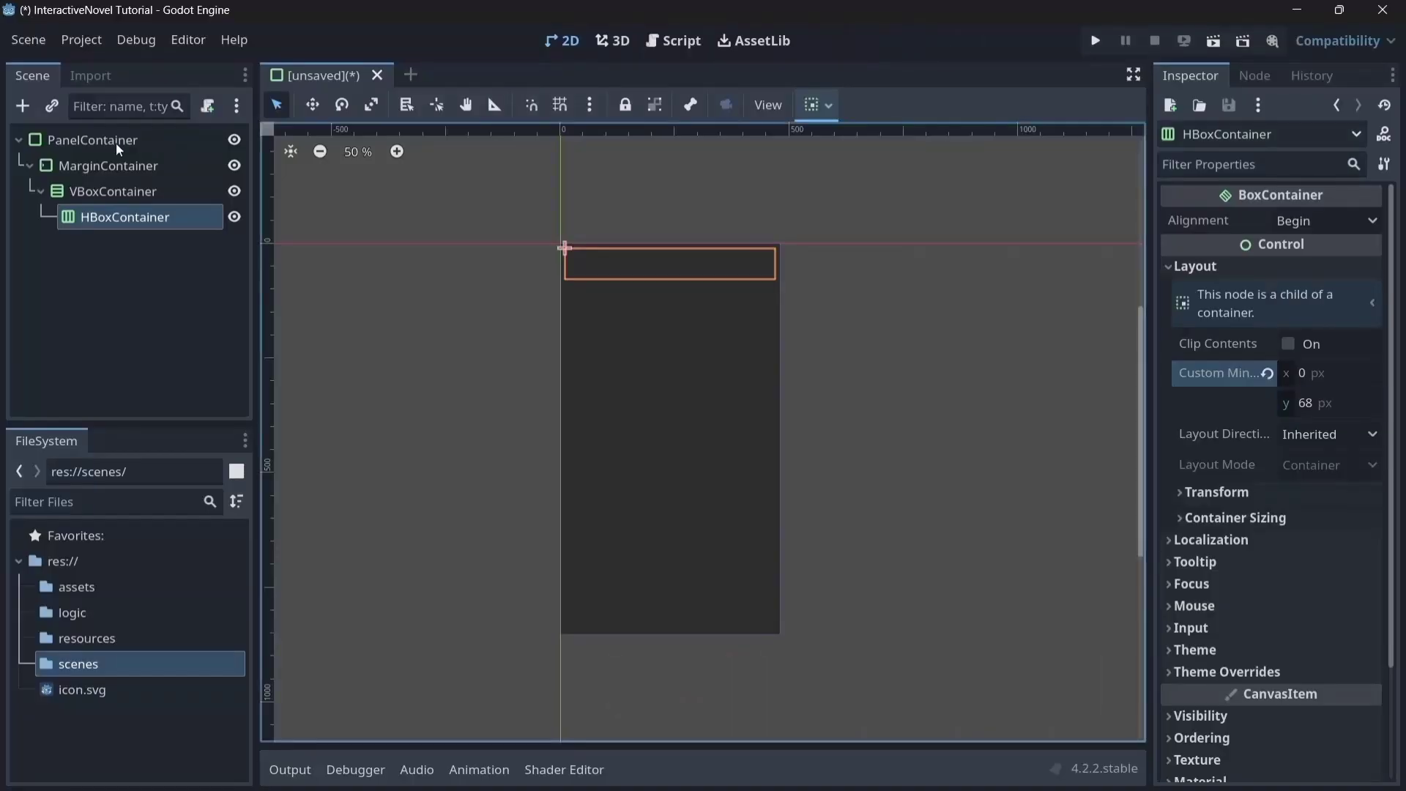
Add a Label and a Button as children of the HBoxContainer.
{"action": "left_click", "coordinate": [23, 107]}
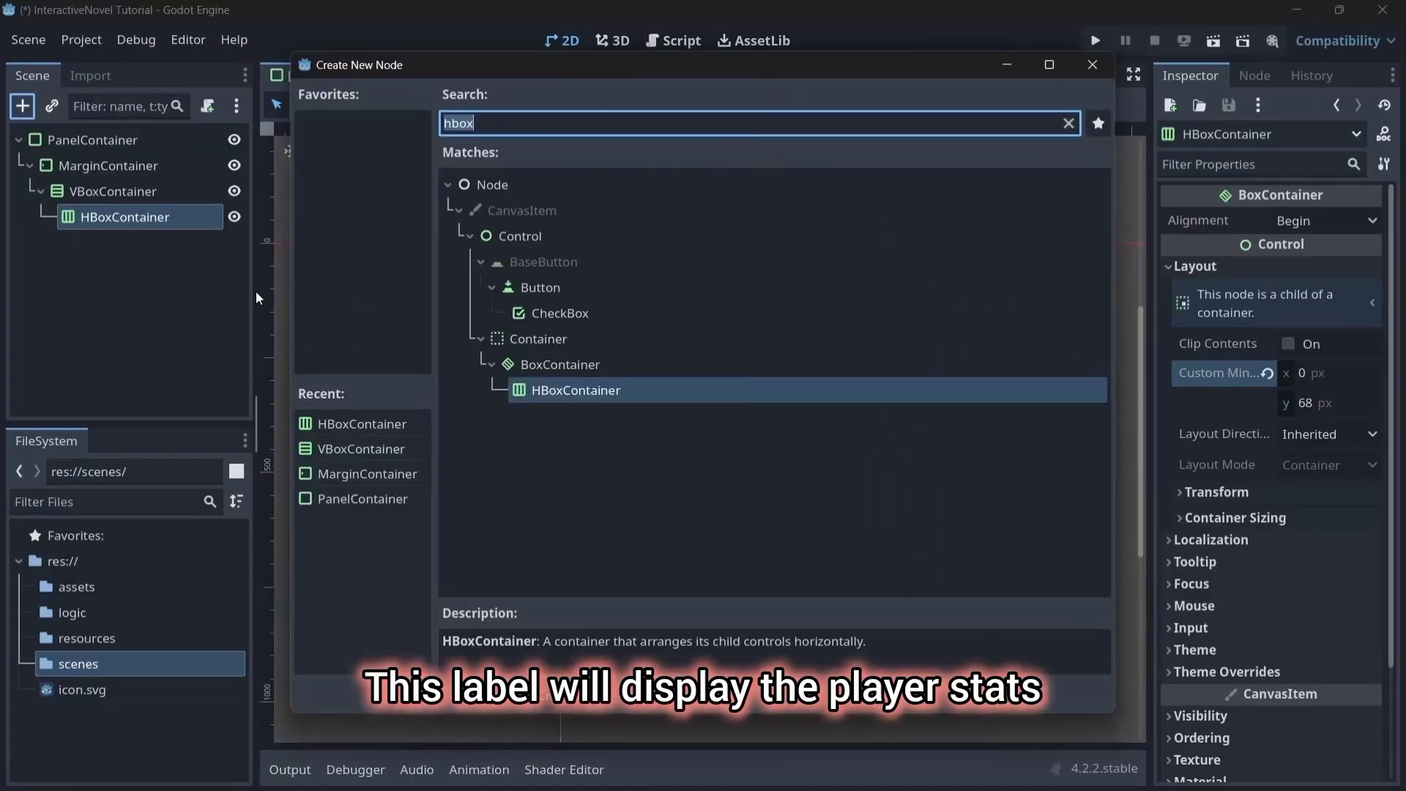
{"action": "type", "text": "label"}
{"action": "key", "text": "Return"}
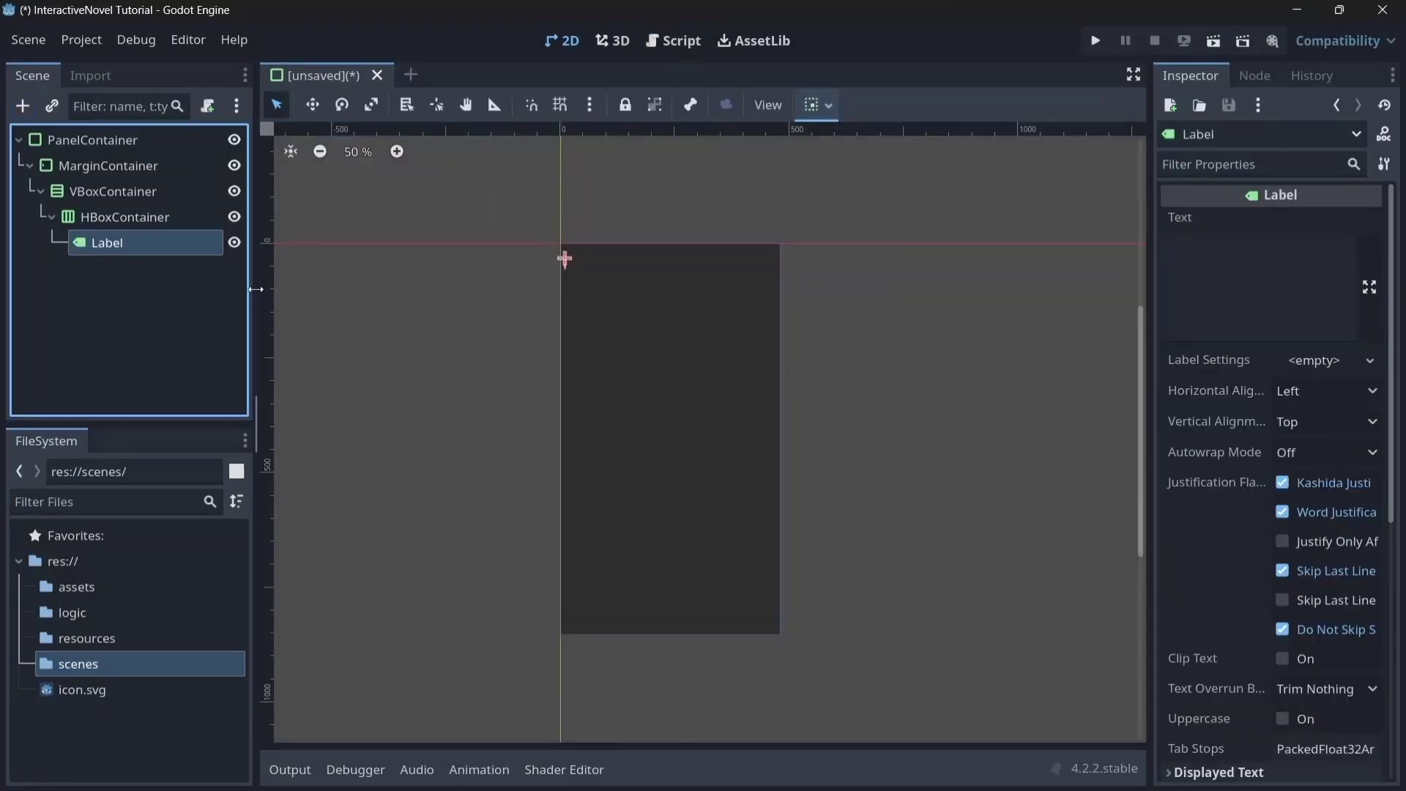
{"action": "left_click", "coordinate": [189, 219]}
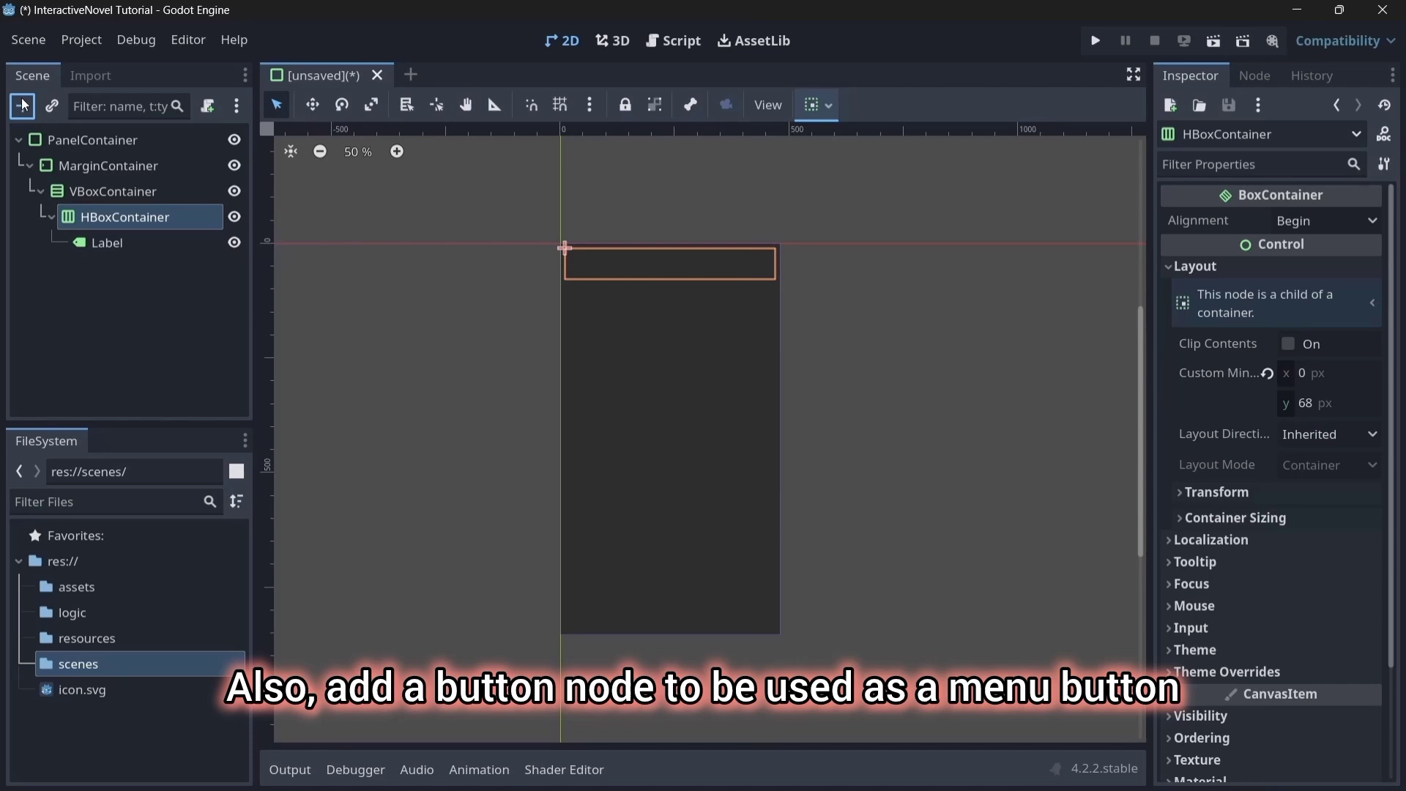
{"action": "key", "text": "ctrl+a"}
{"action": "type", "text": "butto"}
{"action": "key", "text": "Return"}
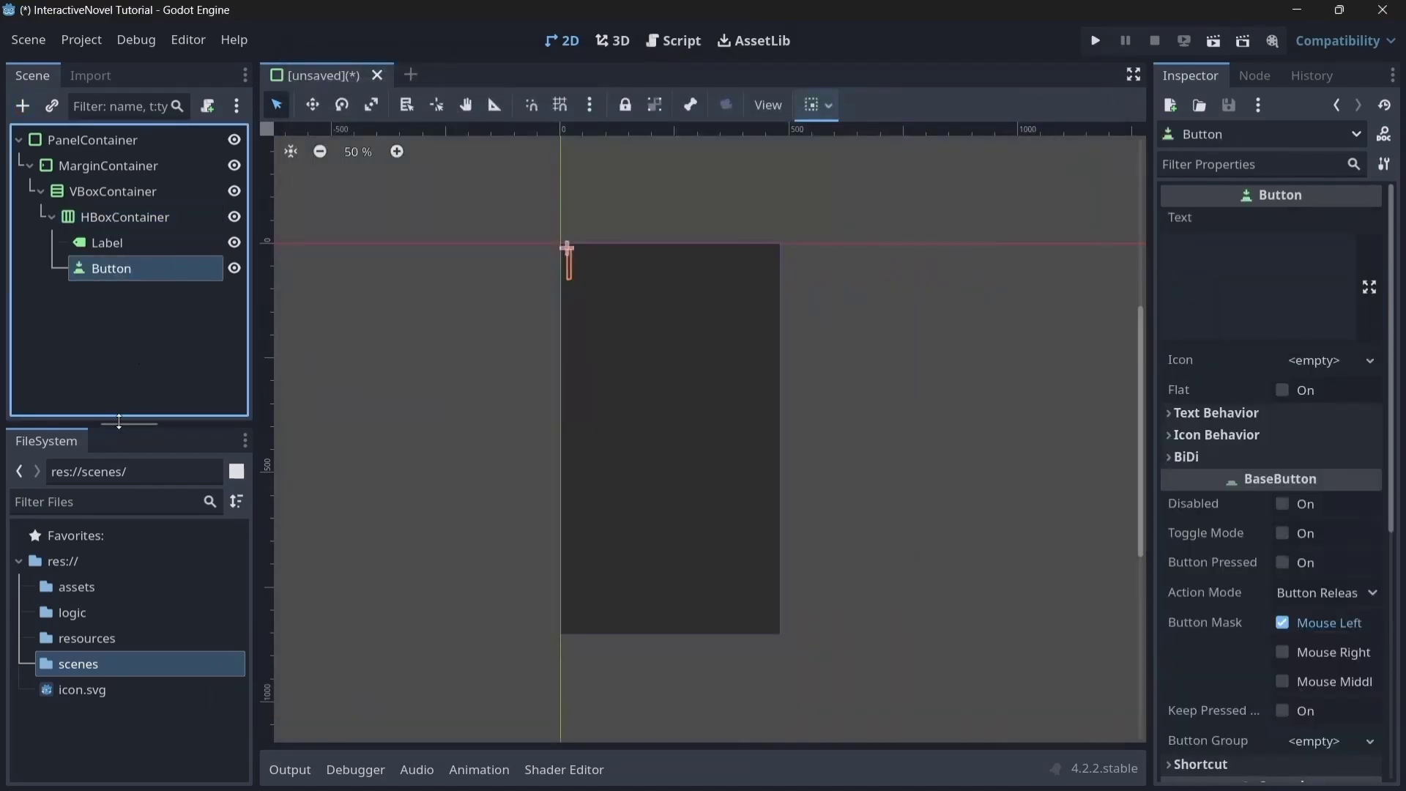
Set the Label text to 'HP:15, MP:15' and 'STR:6, INT:9' on two lines.
{"action": "left_click", "coordinate": [139, 248]}
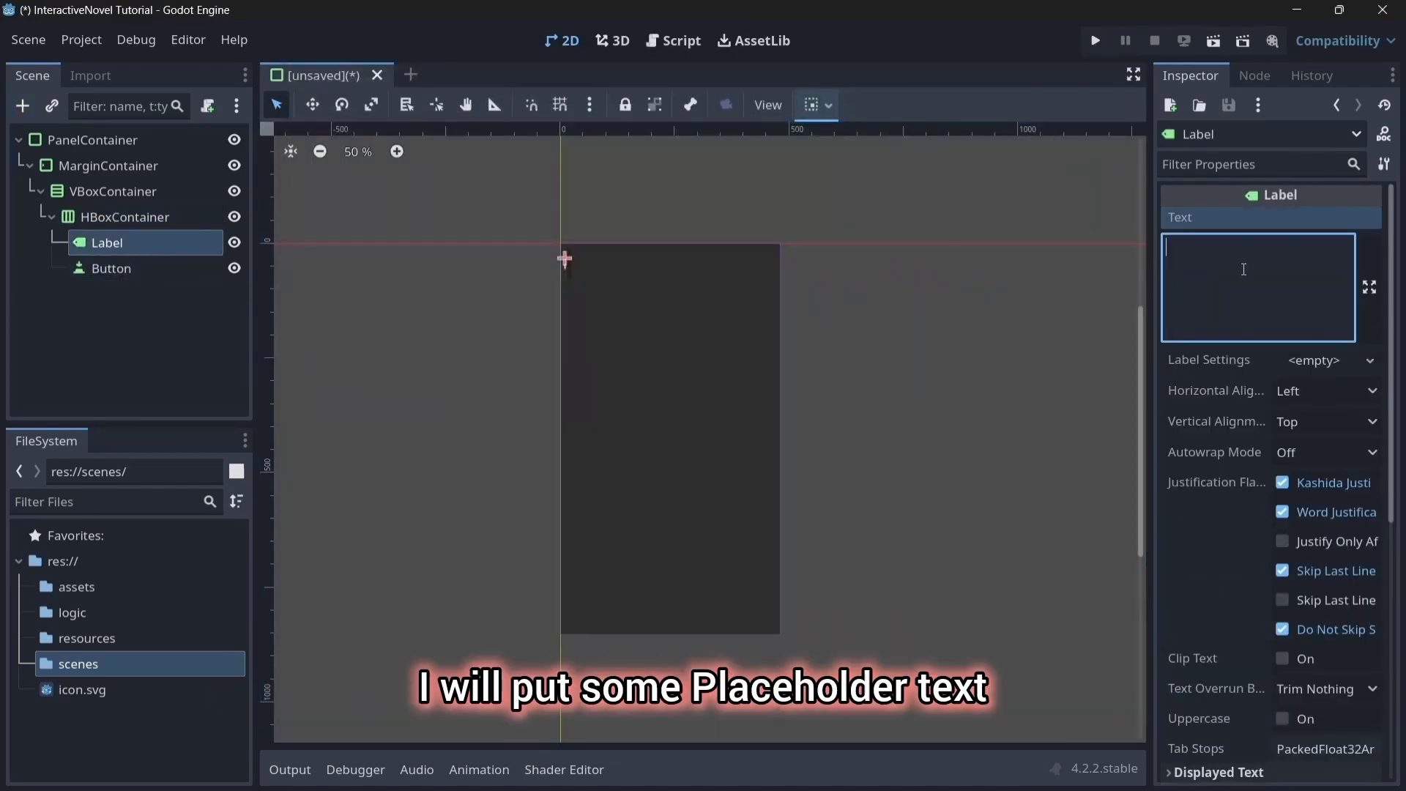
{"action": "type", "text": "HP:15, MP:1"}
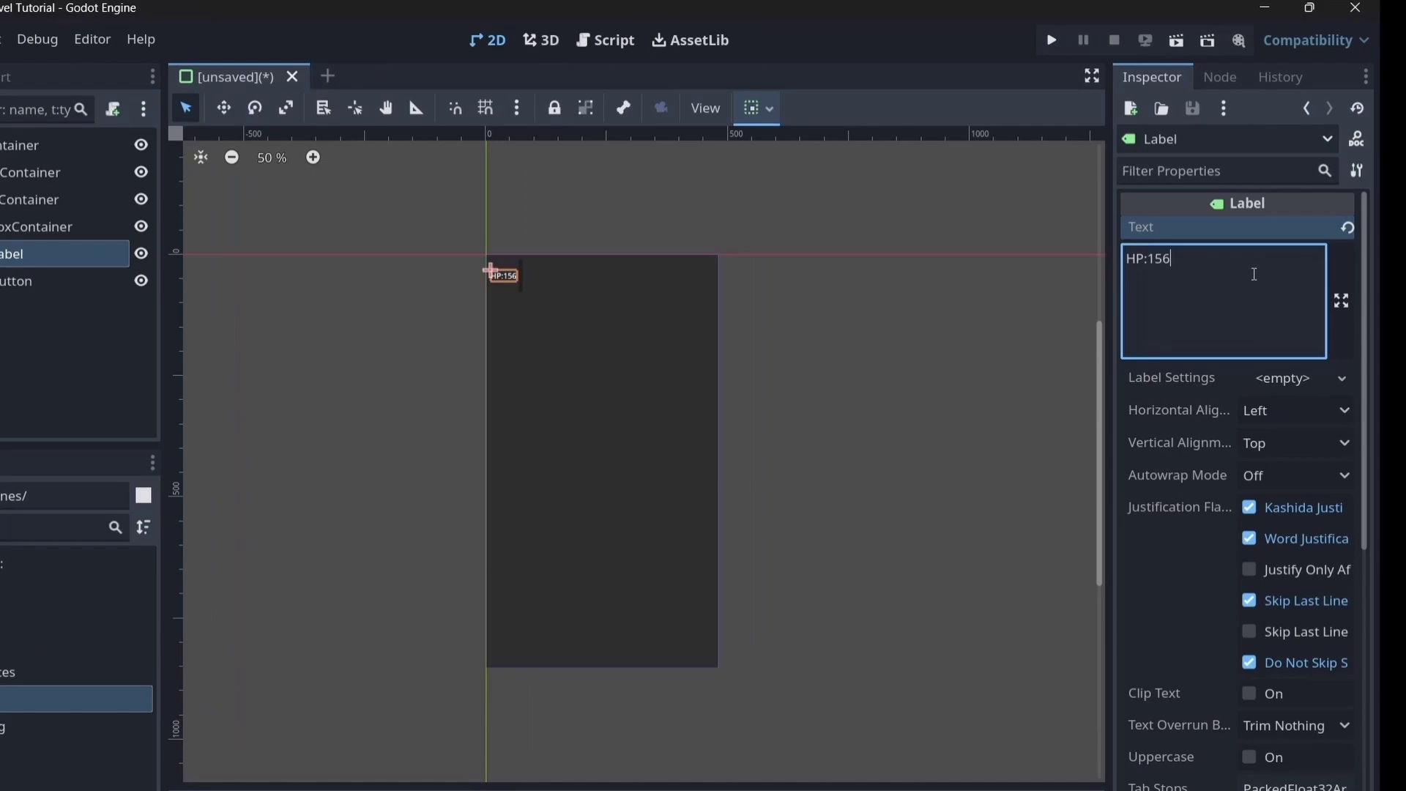
{"action": "type", "text": "5"}
{"action": "key", "text": "Return"}
{"action": "type", "text": "STR:6, INT:9"}
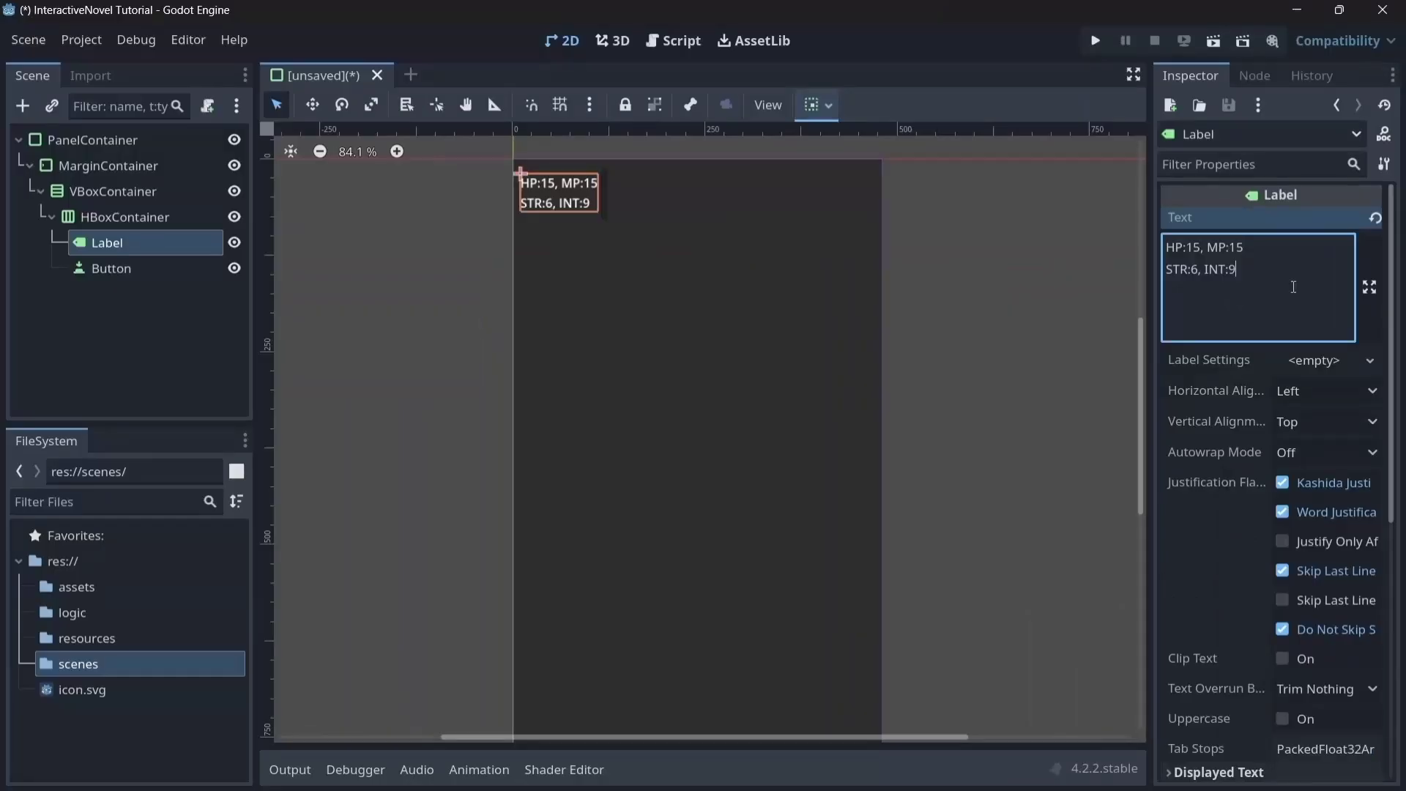
Enable Horizontal Expand on the Label and reveal its font size override.
{"action": "scroll", "coordinate": [1267, 490], "scroll_direction": "down", "scroll_amount": 6}
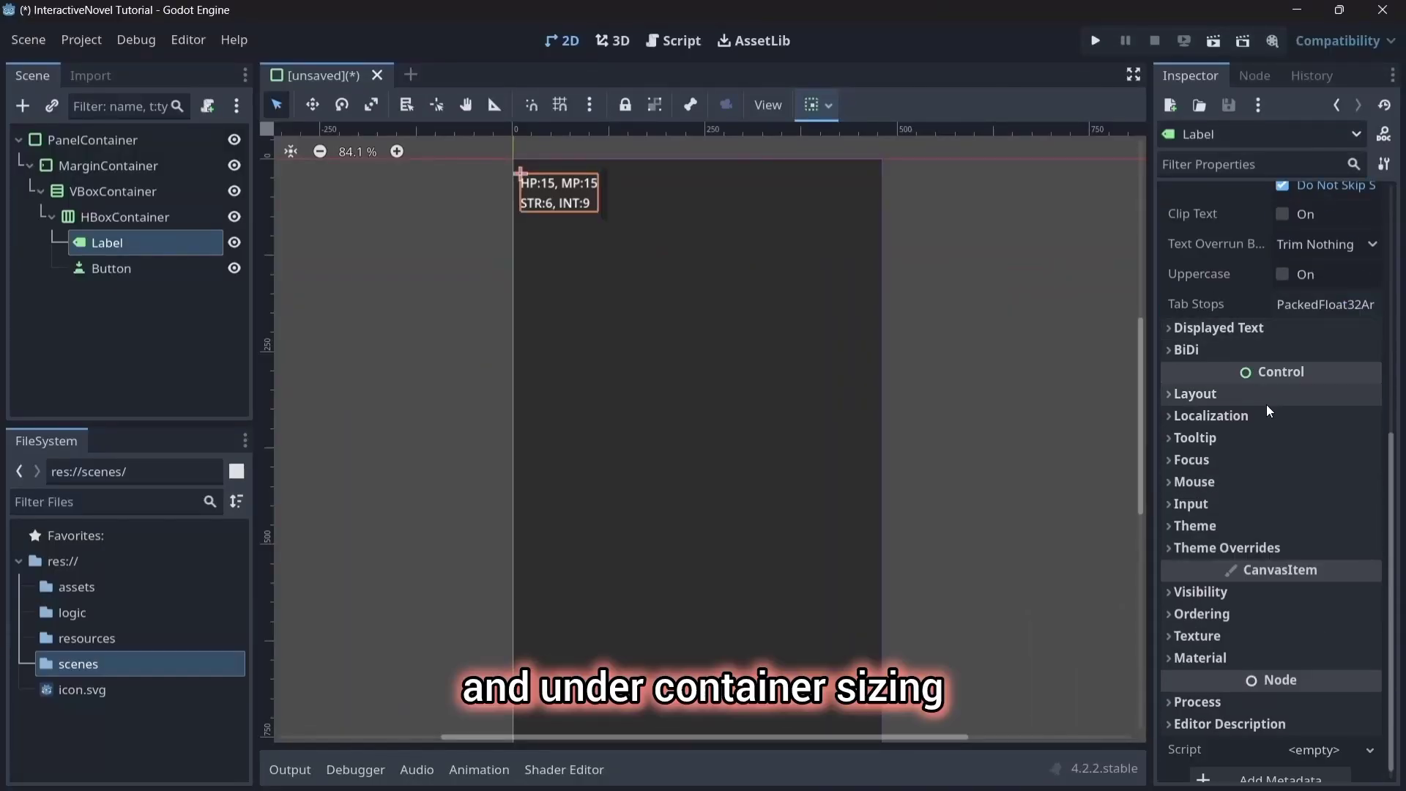
{"action": "left_click", "coordinate": [1221, 395]}
{"action": "scroll", "coordinate": [1237, 424], "scroll_direction": "down", "scroll_amount": 3}
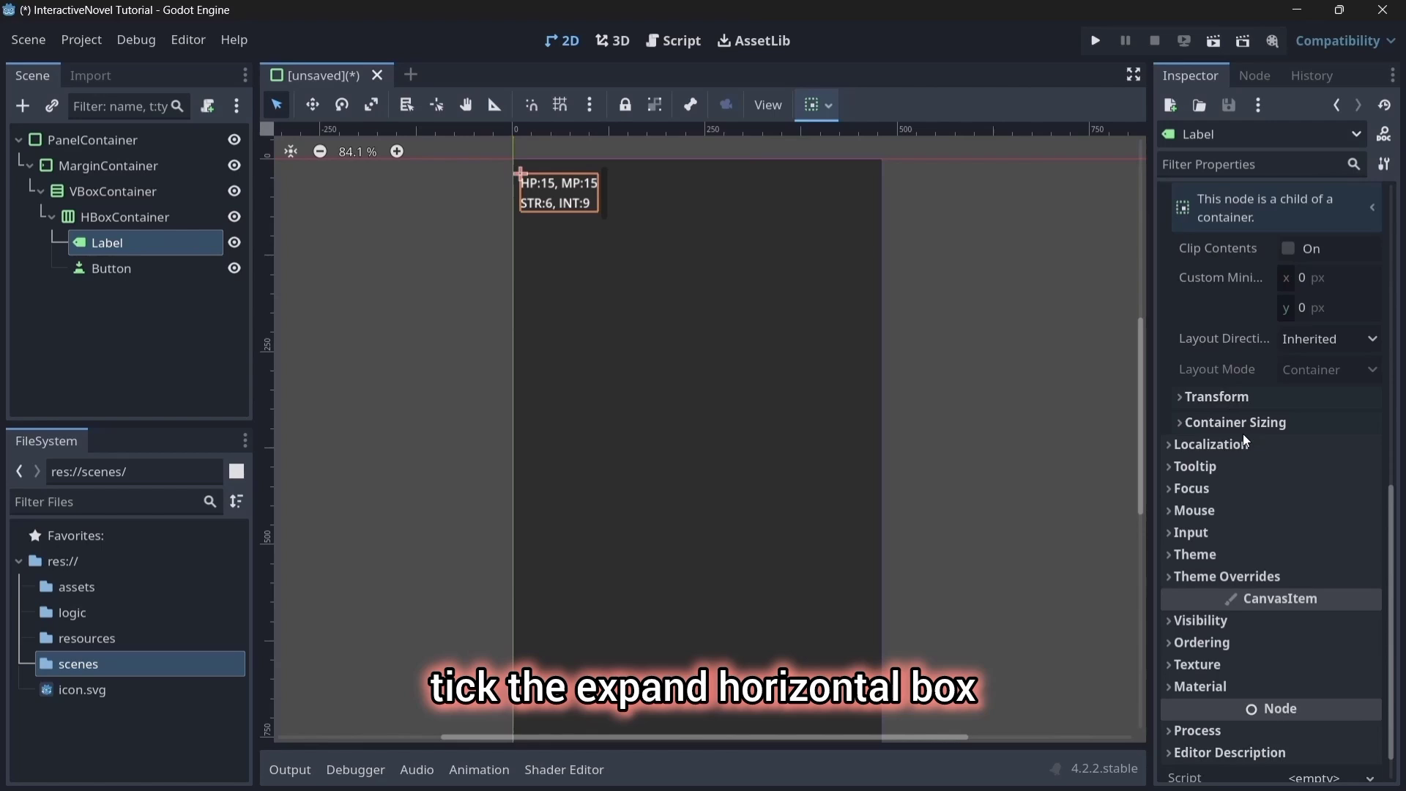
{"action": "left_click", "coordinate": [1293, 405]}
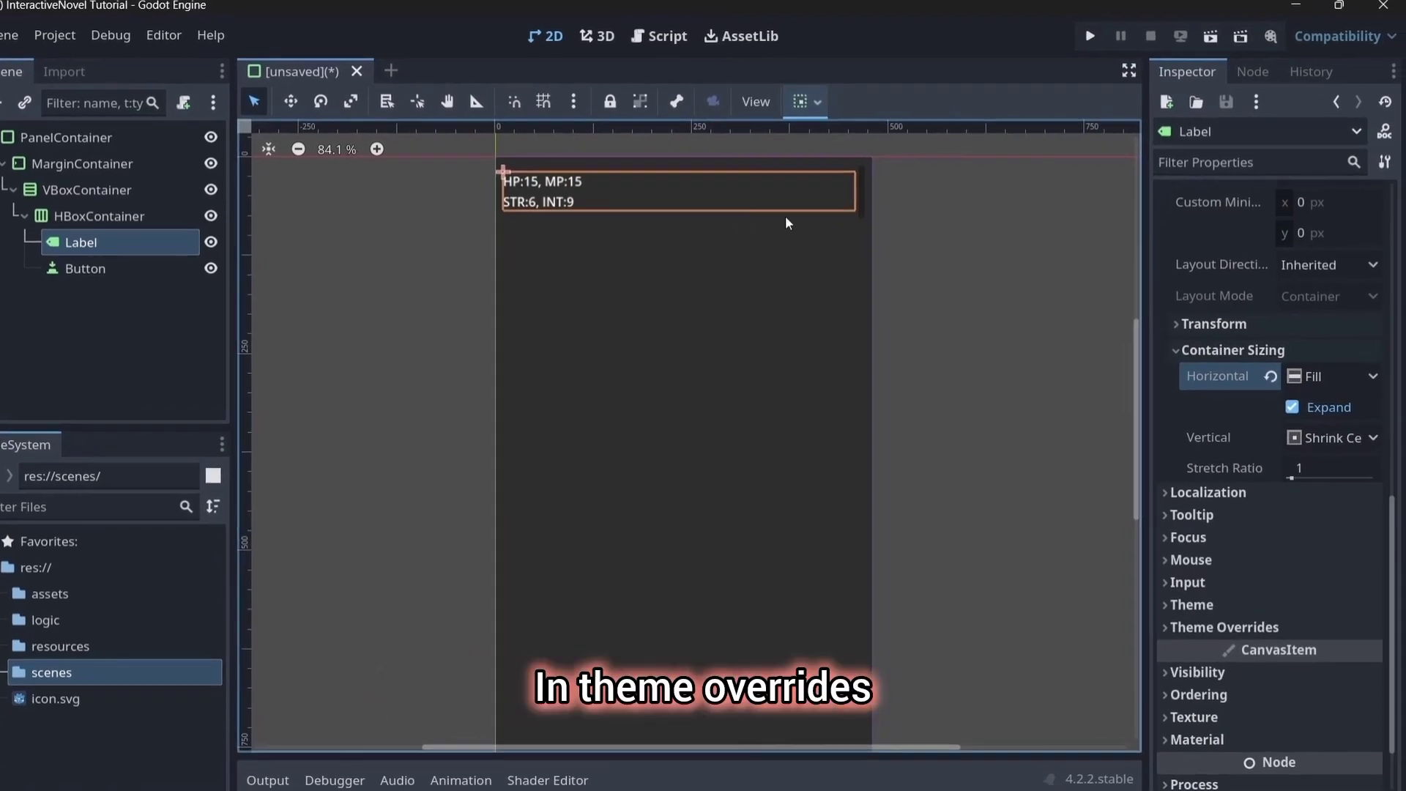
{"action": "scroll", "coordinate": [1237, 565], "scroll_direction": "down", "scroll_amount": 2}
{"action": "left_click", "coordinate": [1238, 568]}
{"action": "scroll", "coordinate": [1237, 568], "scroll_direction": "down", "scroll_amount": 2}
{"action": "left_click", "coordinate": [1201, 556]}
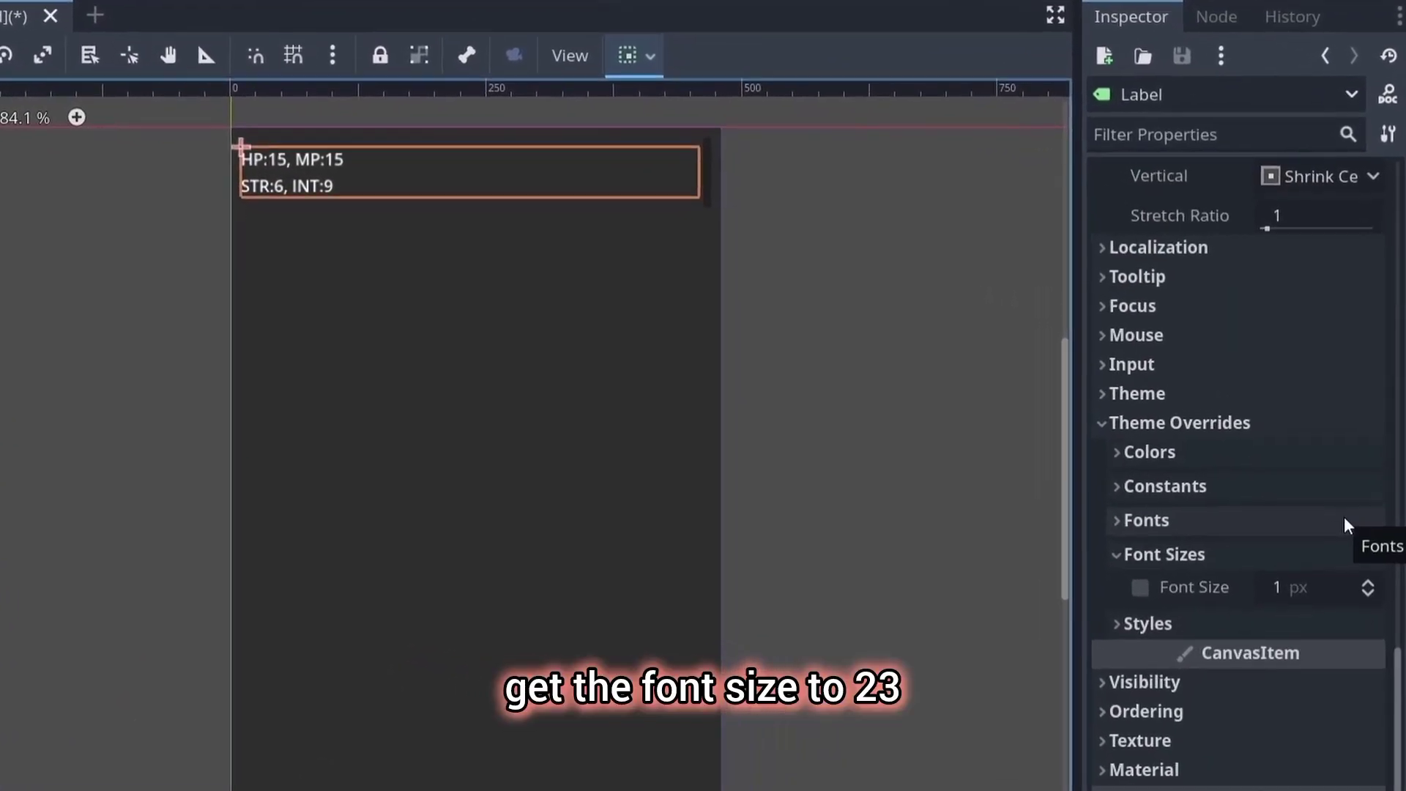
Set the Label's font size override to 23.
{"action": "left_click", "coordinate": [1303, 587]}
{"action": "type", "text": "23"}
{"action": "key", "text": "Return"}
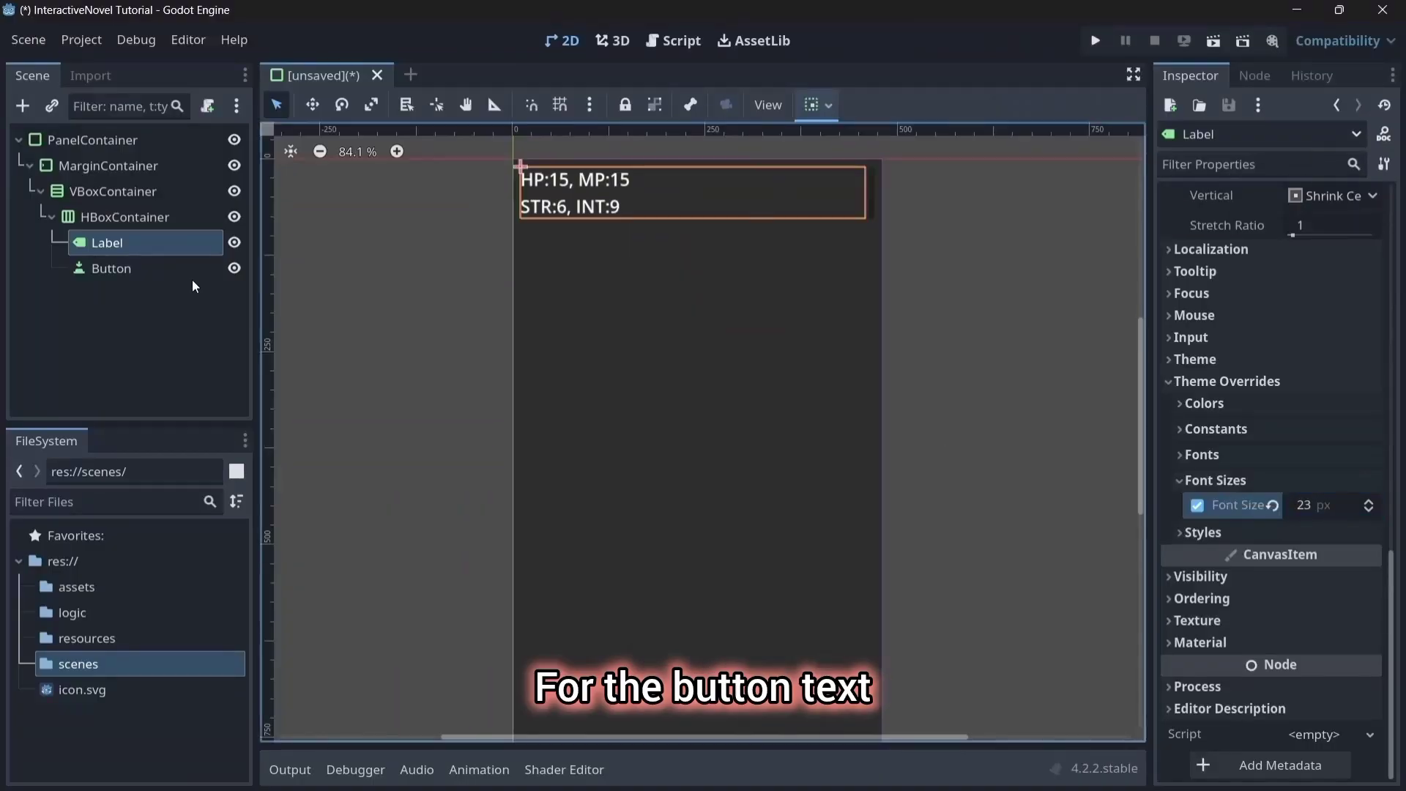
Give the Button the text MENU and a custom minimum width of 100.
{"action": "left_click", "coordinate": [176, 269]}
{"action": "left_click", "coordinate": [1220, 293]}
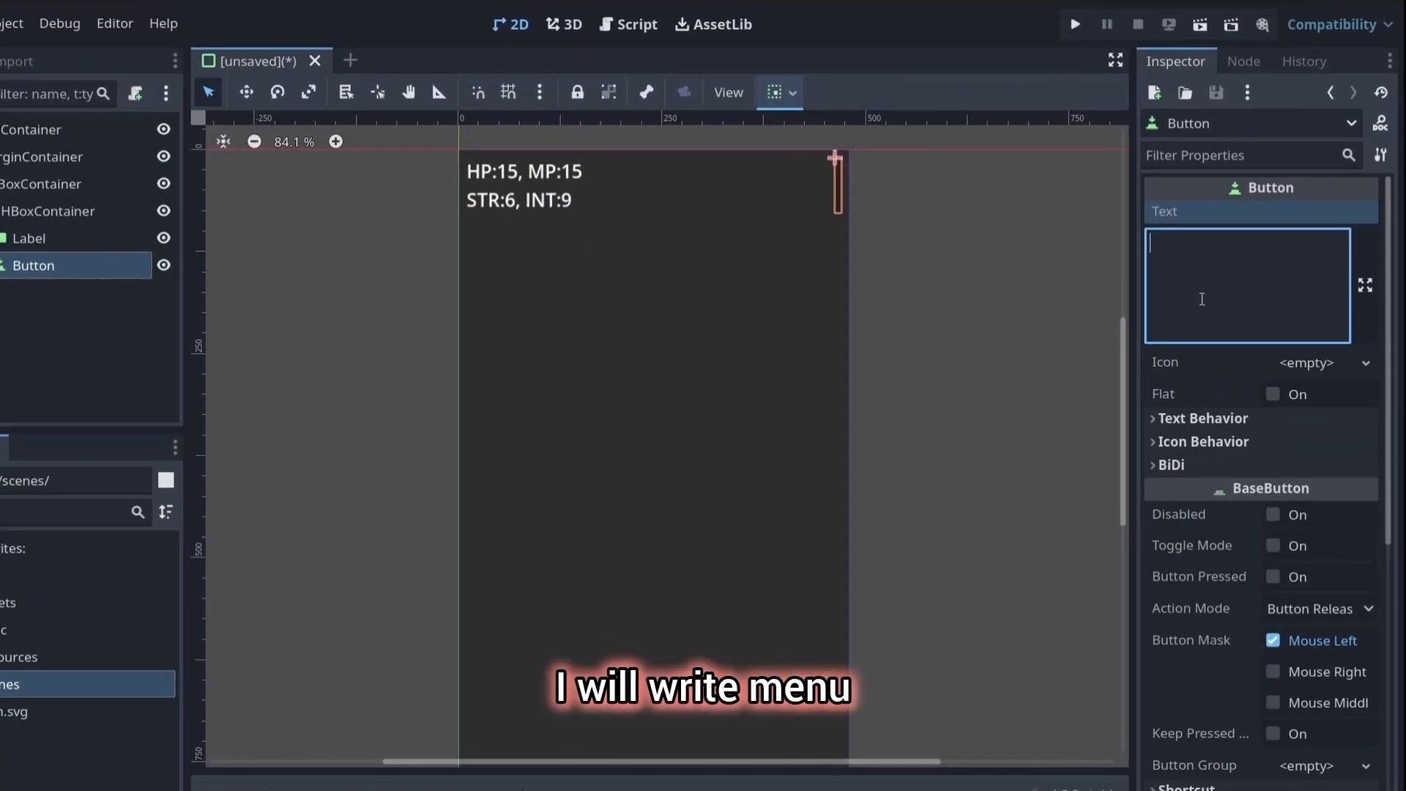
{"action": "type", "text": "MENU"}
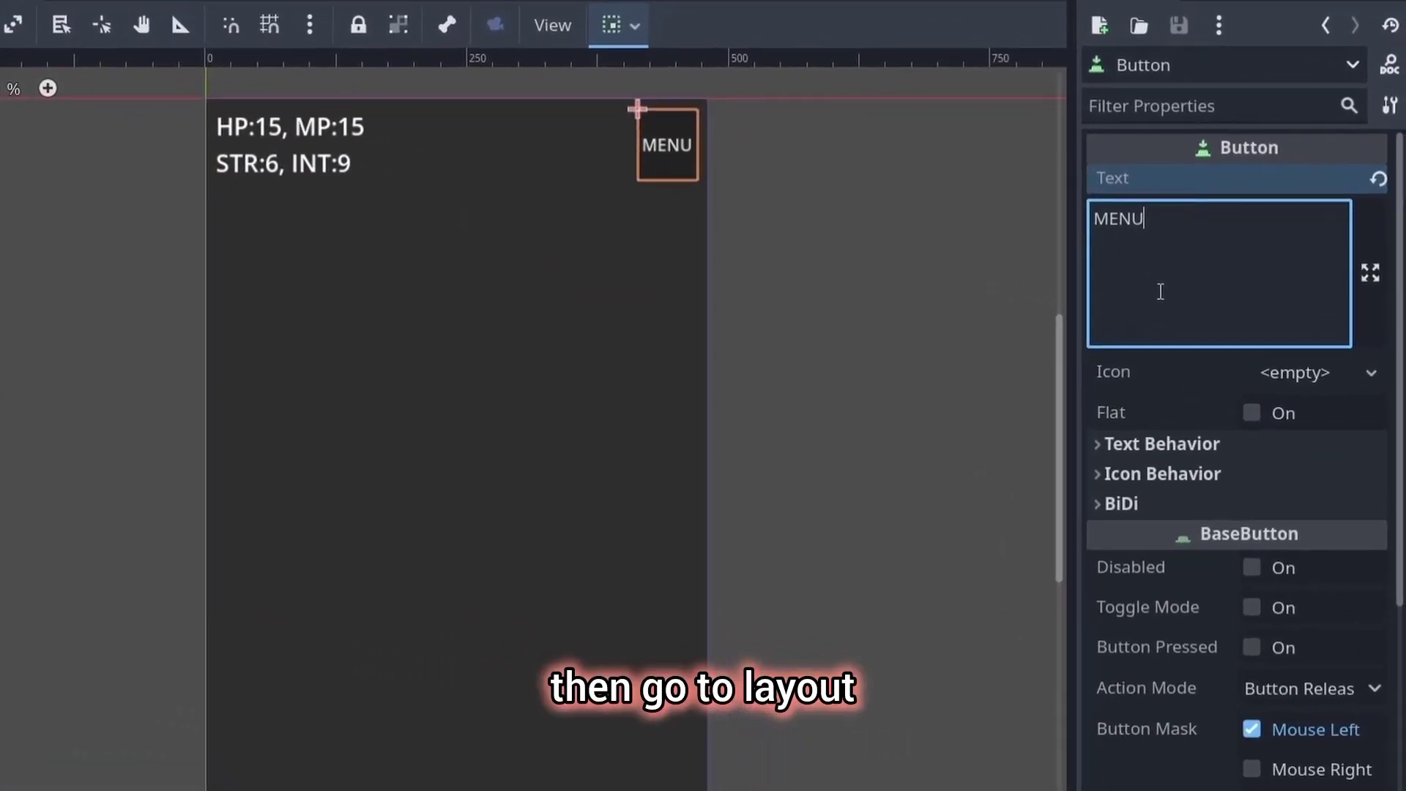
{"action": "scroll", "coordinate": [1104, 293], "scroll_direction": "down", "scroll_amount": 8}
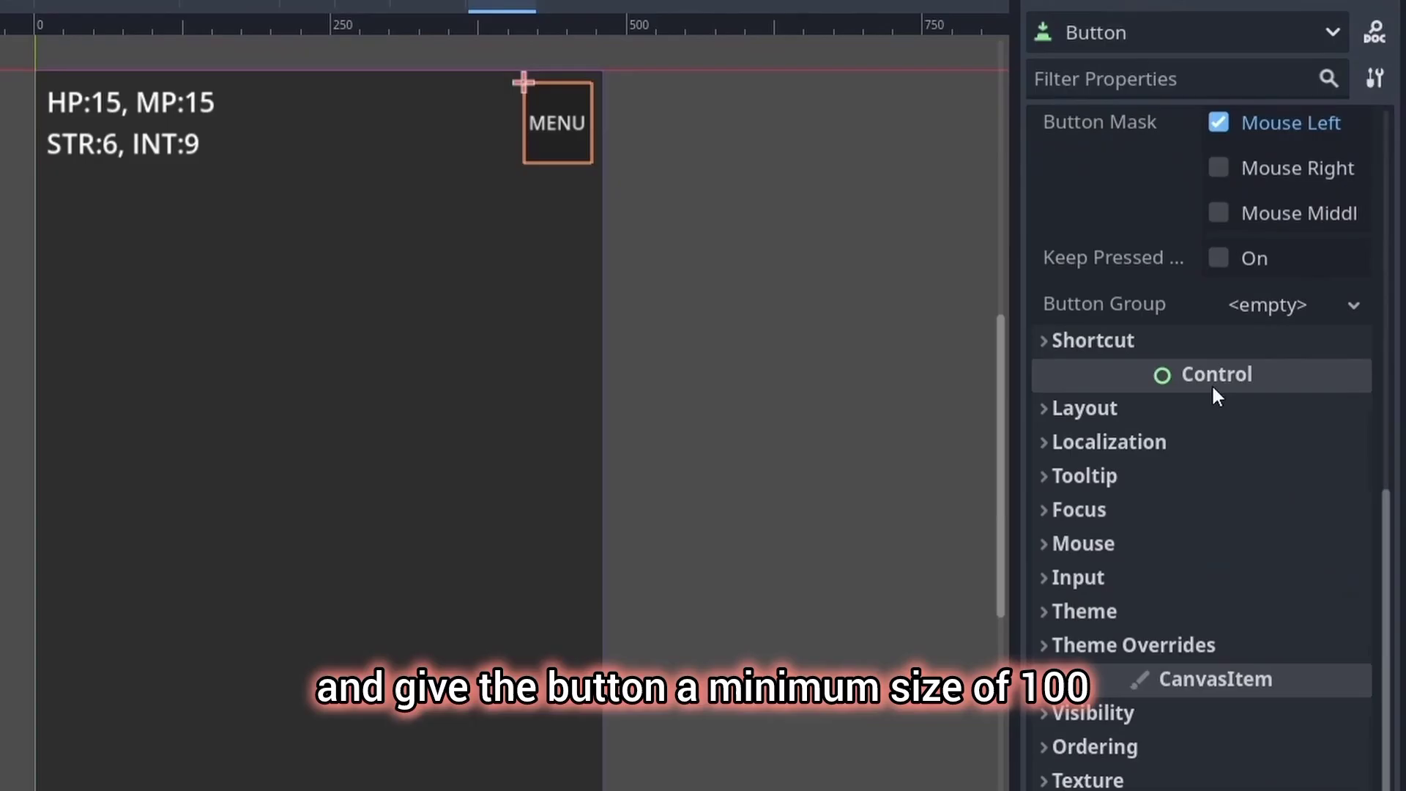
{"action": "left_click", "coordinate": [1082, 408]}
{"action": "left_click", "coordinate": [1277, 467]}
{"action": "type", "text": "100"}
Override the MENU button's font size to 20.
{"action": "scroll", "coordinate": [1233, 514], "scroll_direction": "down", "scroll_amount": 5}
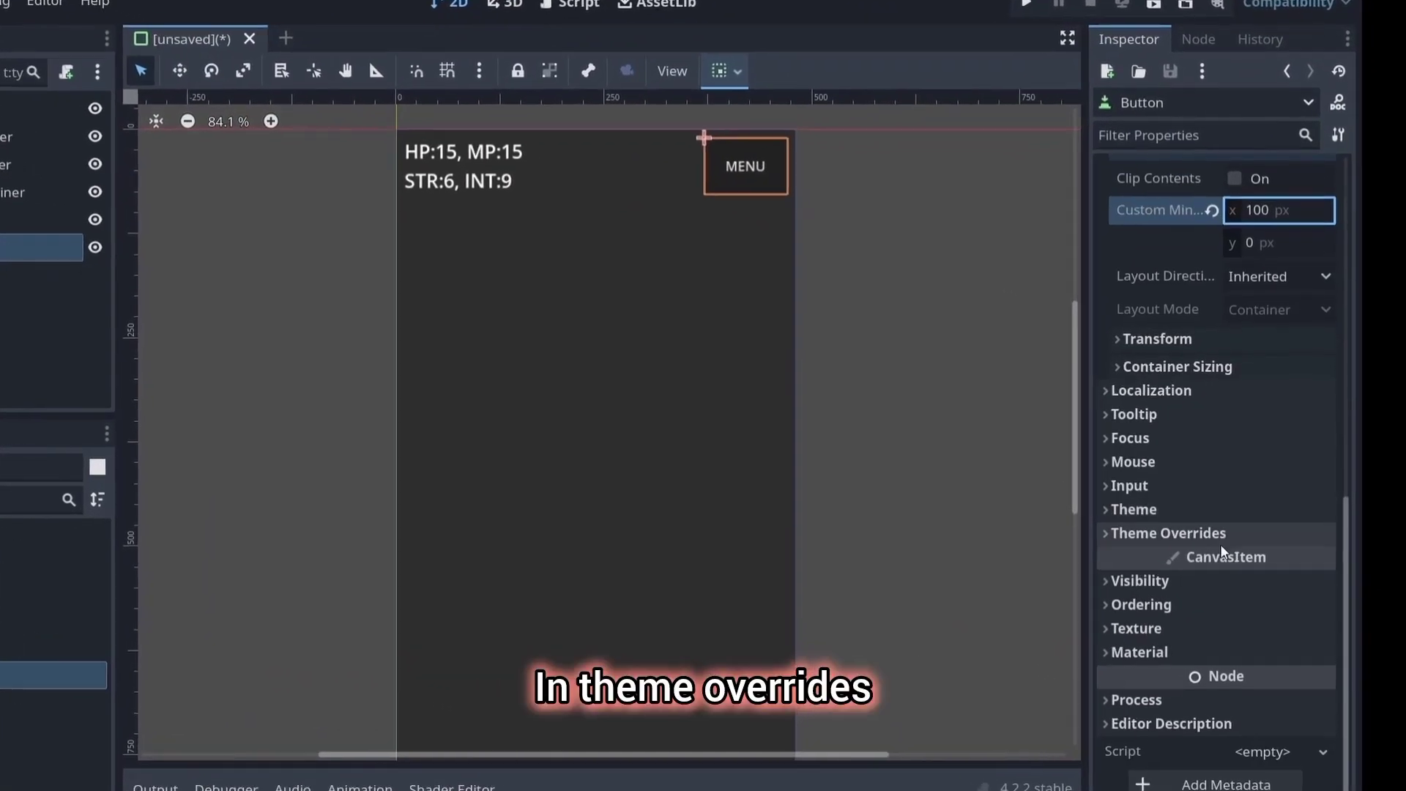
{"action": "left_click", "coordinate": [1192, 407]}
{"action": "left_click", "coordinate": [1180, 507]}
{"action": "left_click", "coordinate": [1299, 533]}
{"action": "type", "text": "20"}
{"action": "key", "text": "Return"}
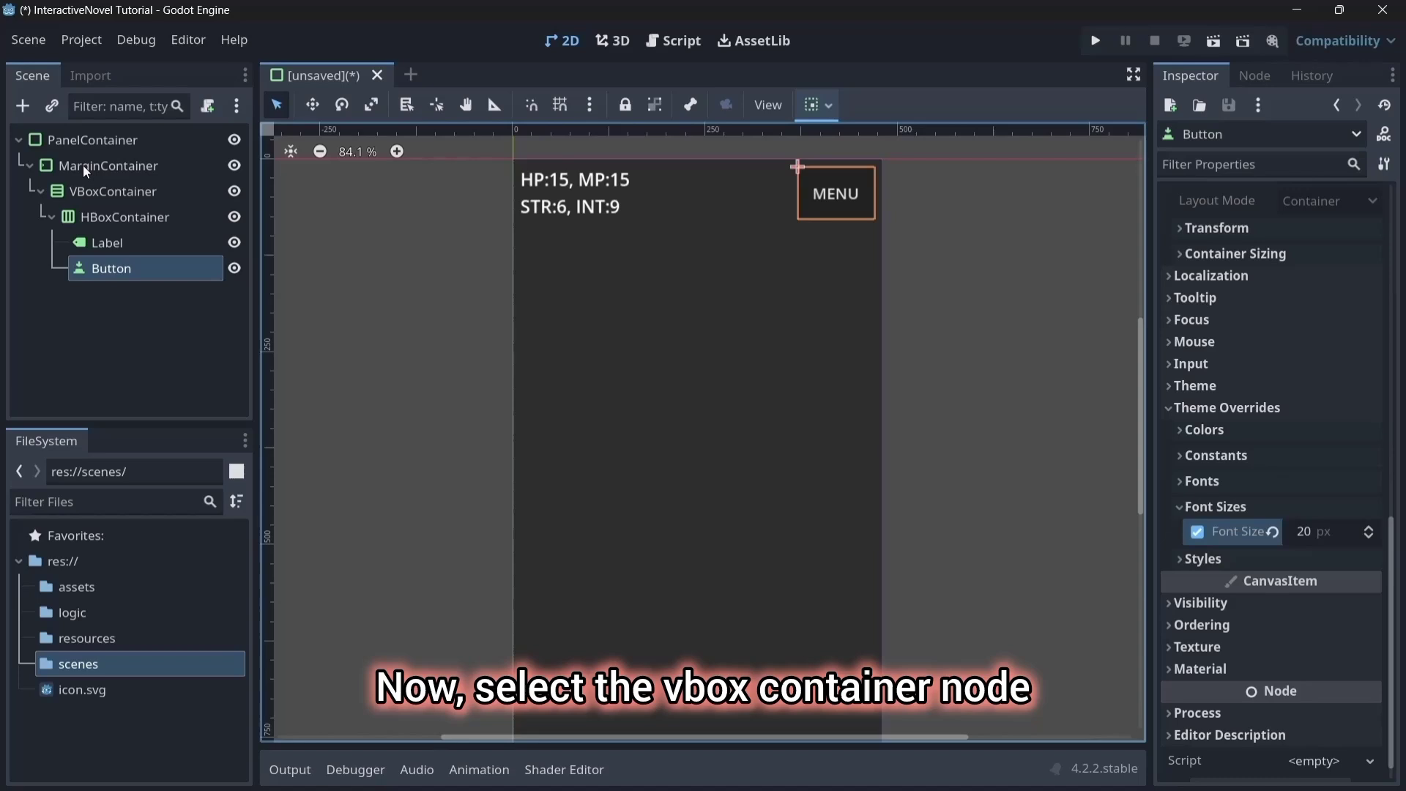
Add an HSeparator under the VBoxContainer below the stats row.
{"action": "left_click", "coordinate": [109, 166]}
{"action": "left_click", "coordinate": [23, 106]}
{"action": "key", "text": "Escape"}
{"action": "left_click", "coordinate": [113, 191]}
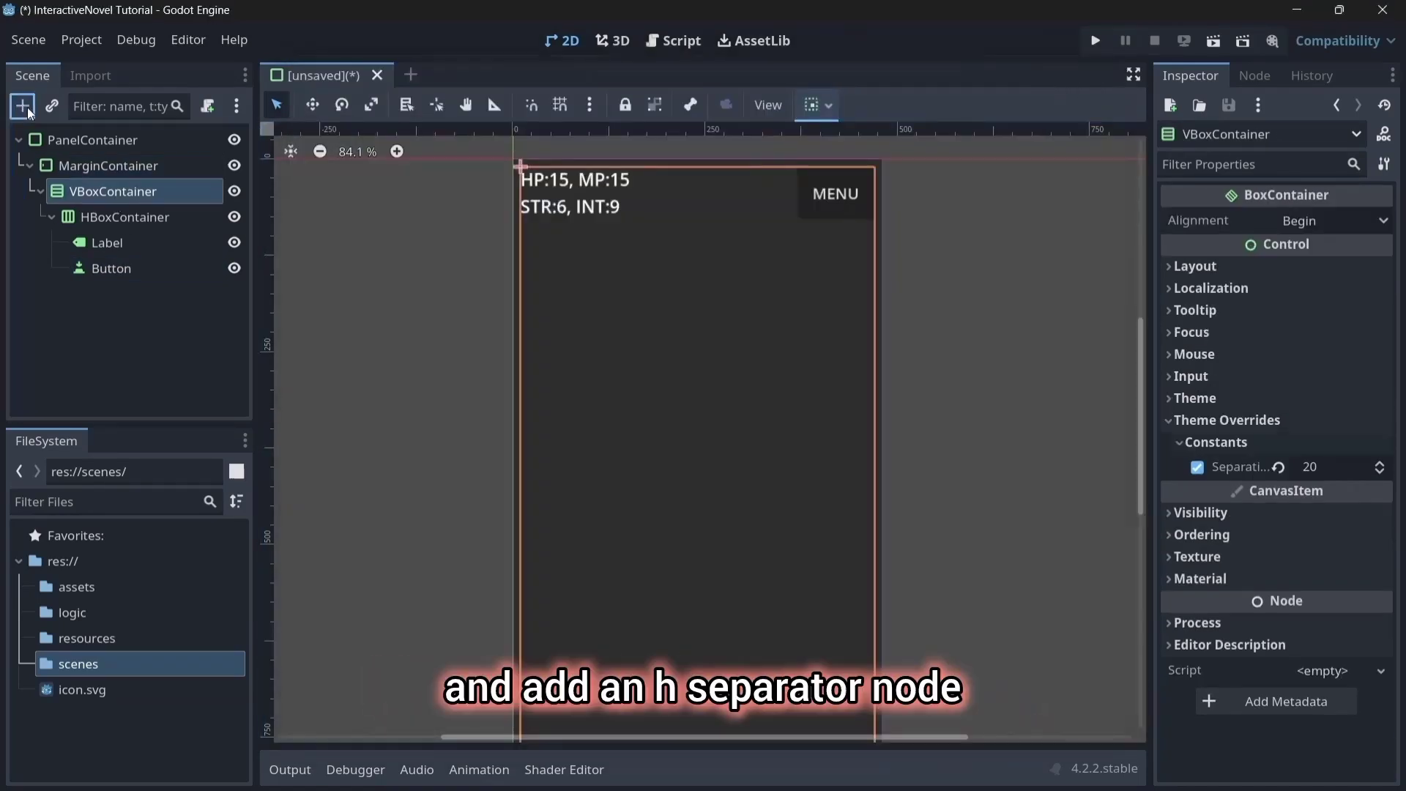
{"action": "left_click", "coordinate": [22, 106]}
{"action": "type", "text": "HSE"}
{"action": "double_click", "coordinate": [604, 289]}
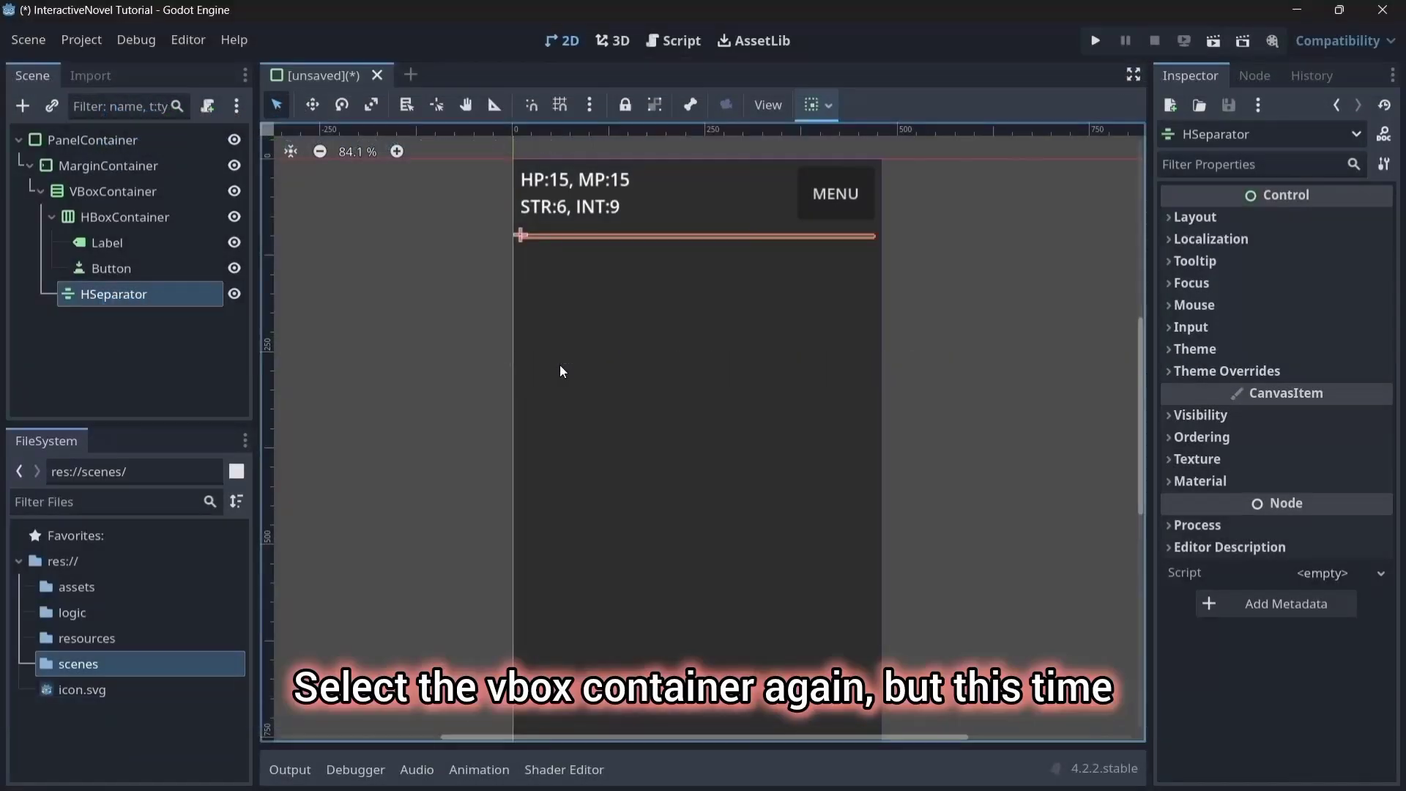
Add a ScrollContainer under the VBoxContainer and enable its Vertical Expand.
{"action": "left_click", "coordinate": [100, 190]}
{"action": "key", "text": "ctrl+a"}
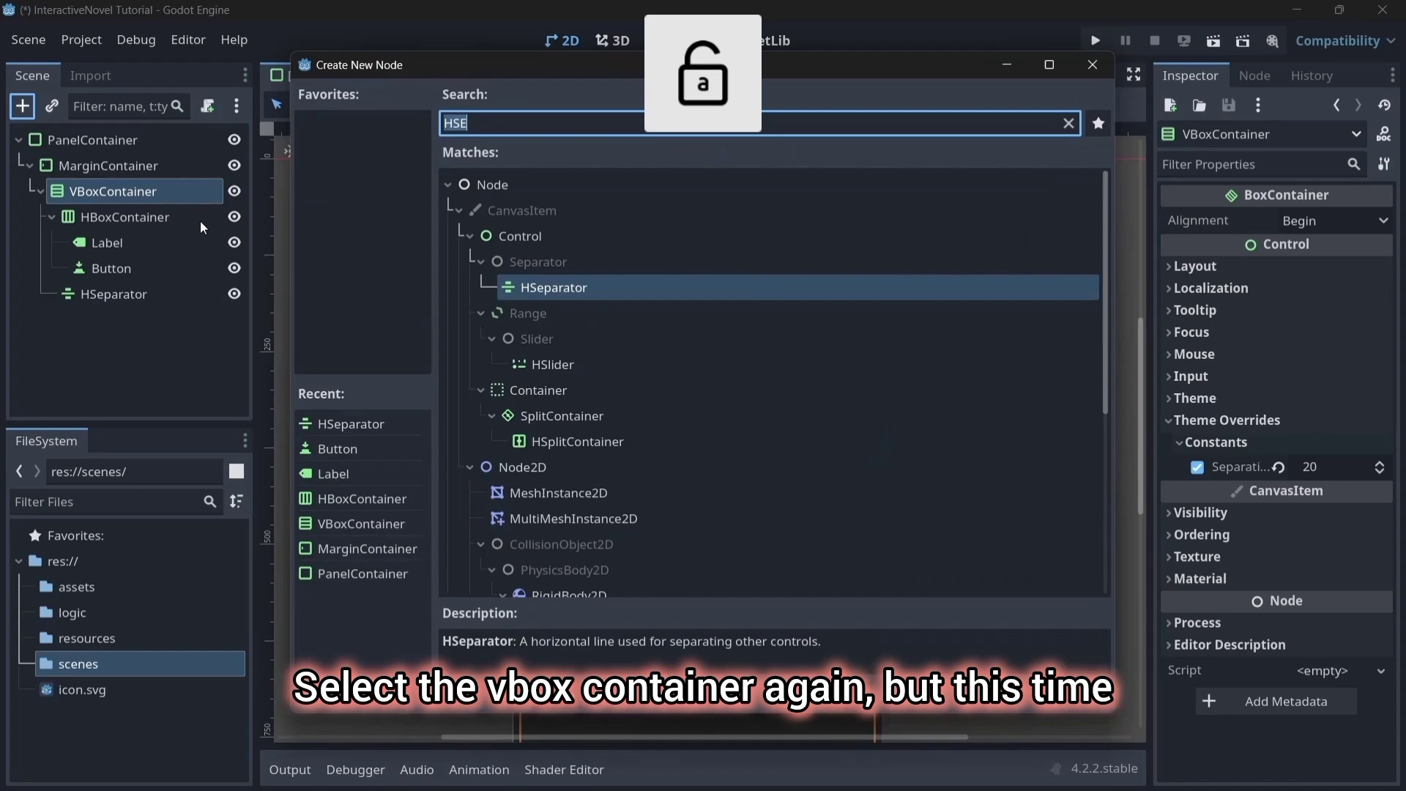
{"action": "type", "text": "scroll"}
{"action": "double_click", "coordinate": [564, 471]}
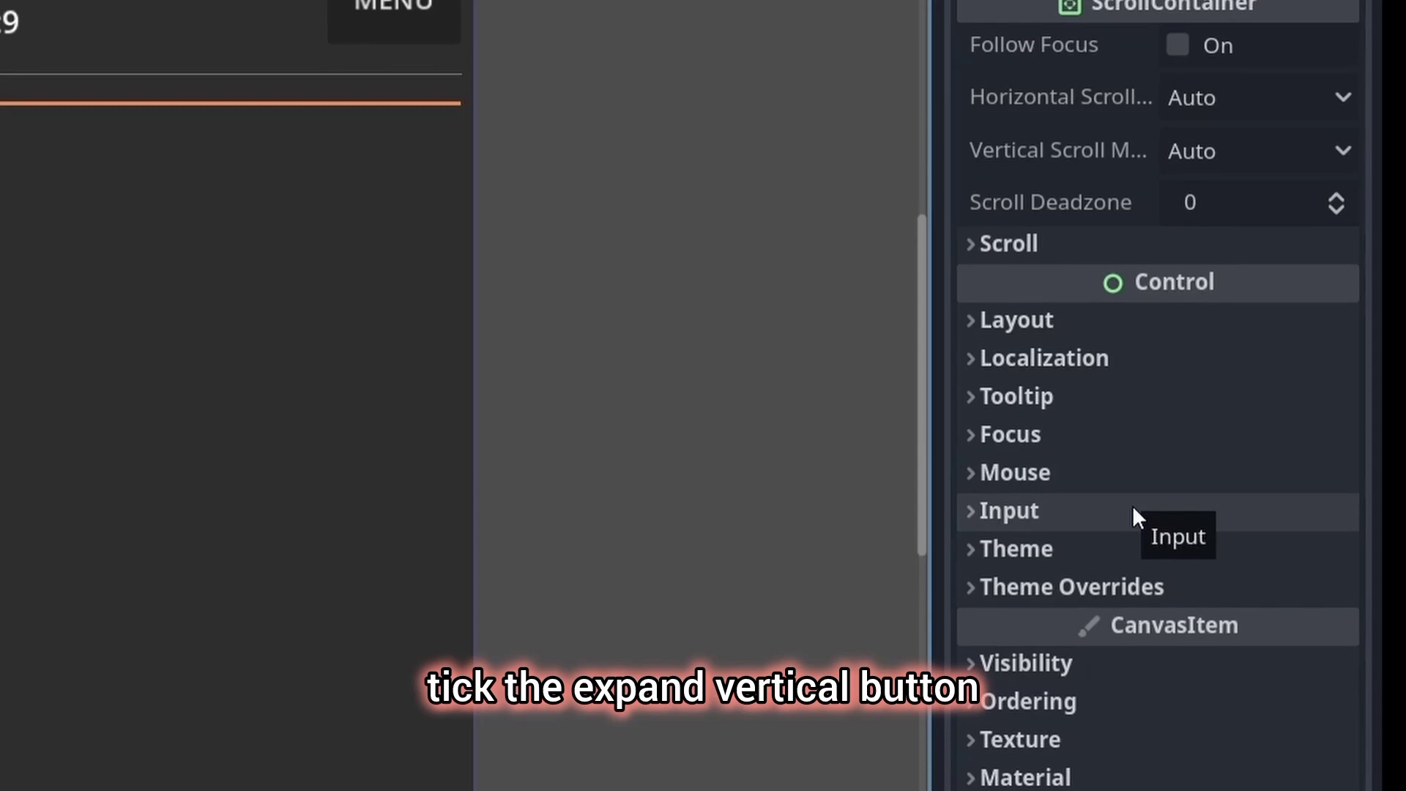
{"action": "left_click", "coordinate": [1098, 325]}
{"action": "left_click", "coordinate": [1091, 304]}
{"action": "left_click", "coordinate": [1194, 476]}
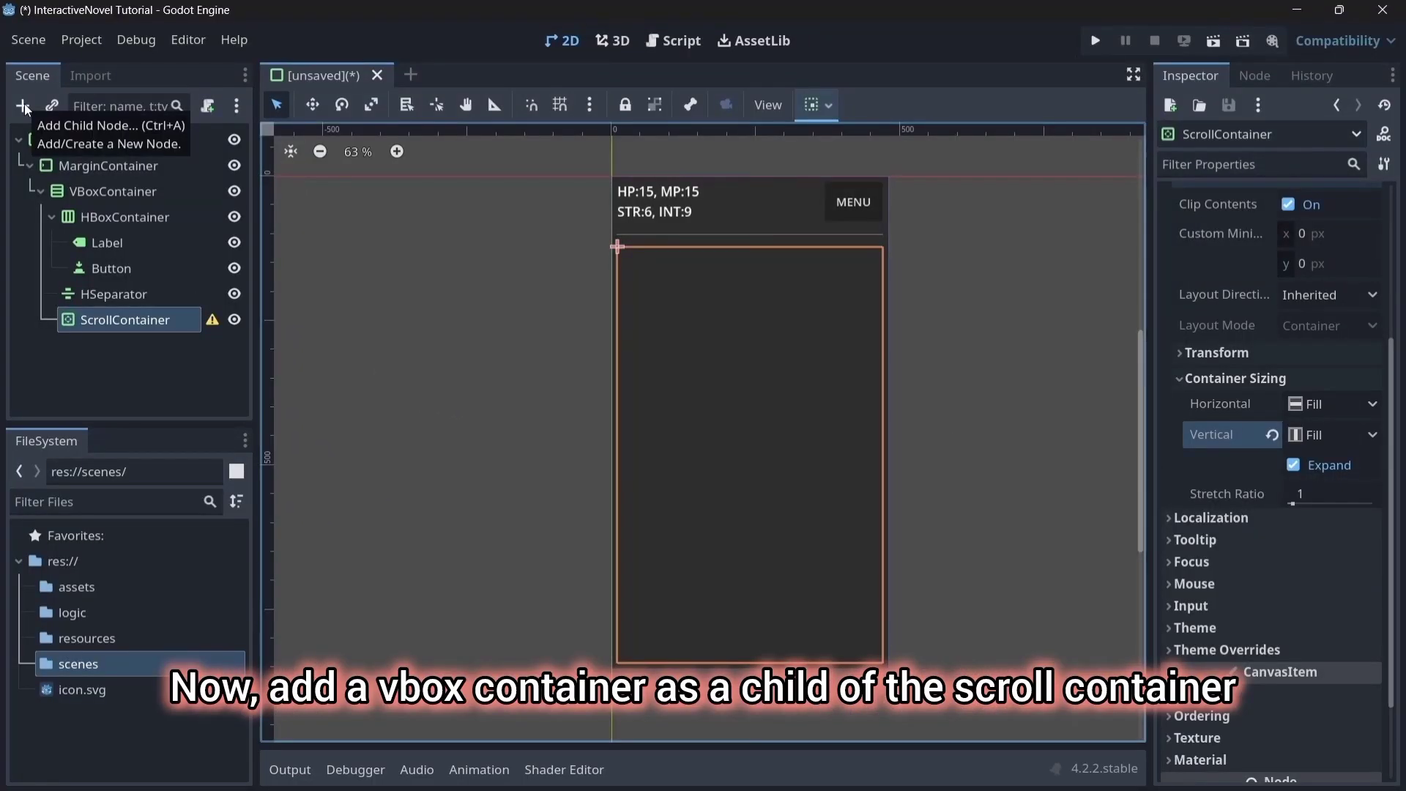
Add a VBoxContainer under the ScrollContainer and rename it ContentContainer.
{"action": "left_click", "coordinate": [22, 106]}
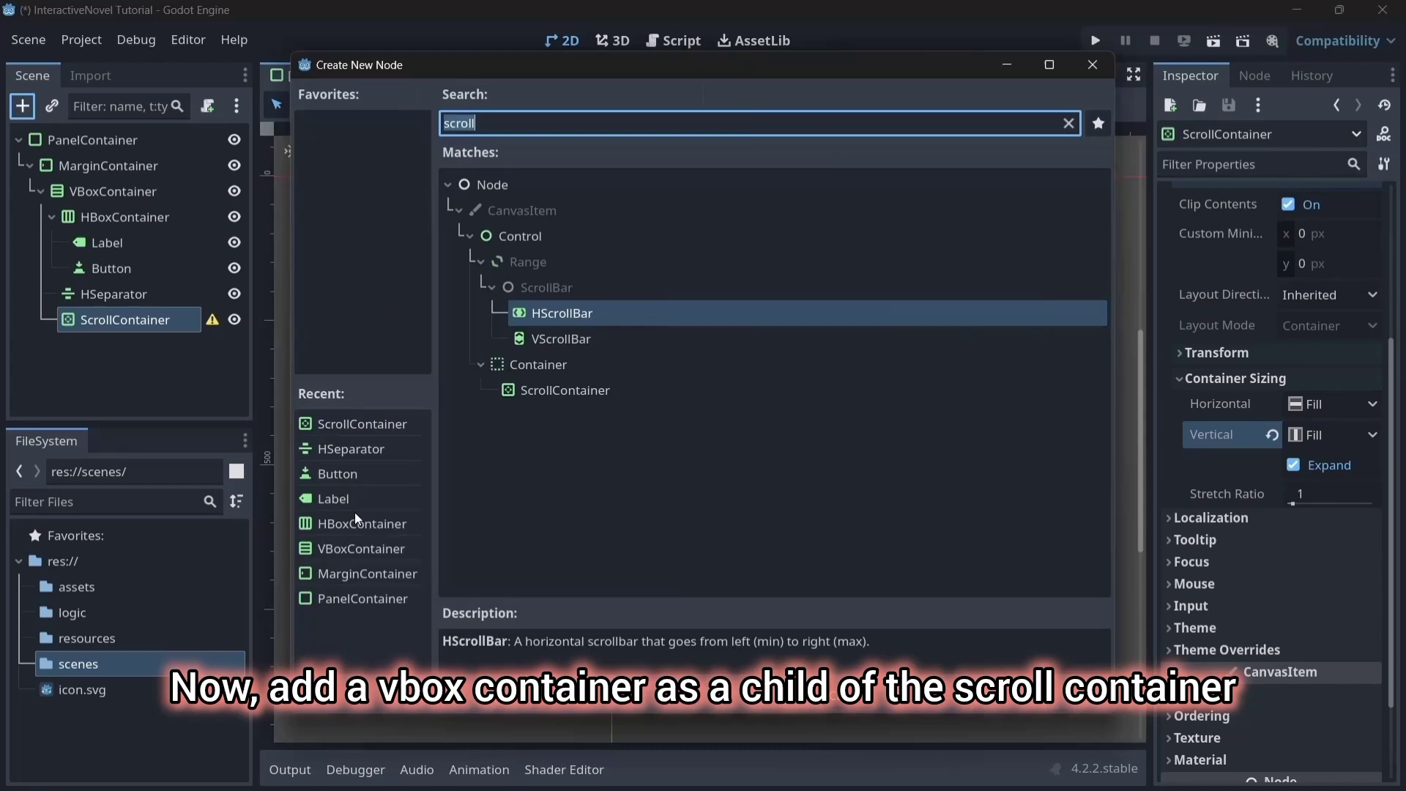
{"action": "double_click", "coordinate": [607, 313]}
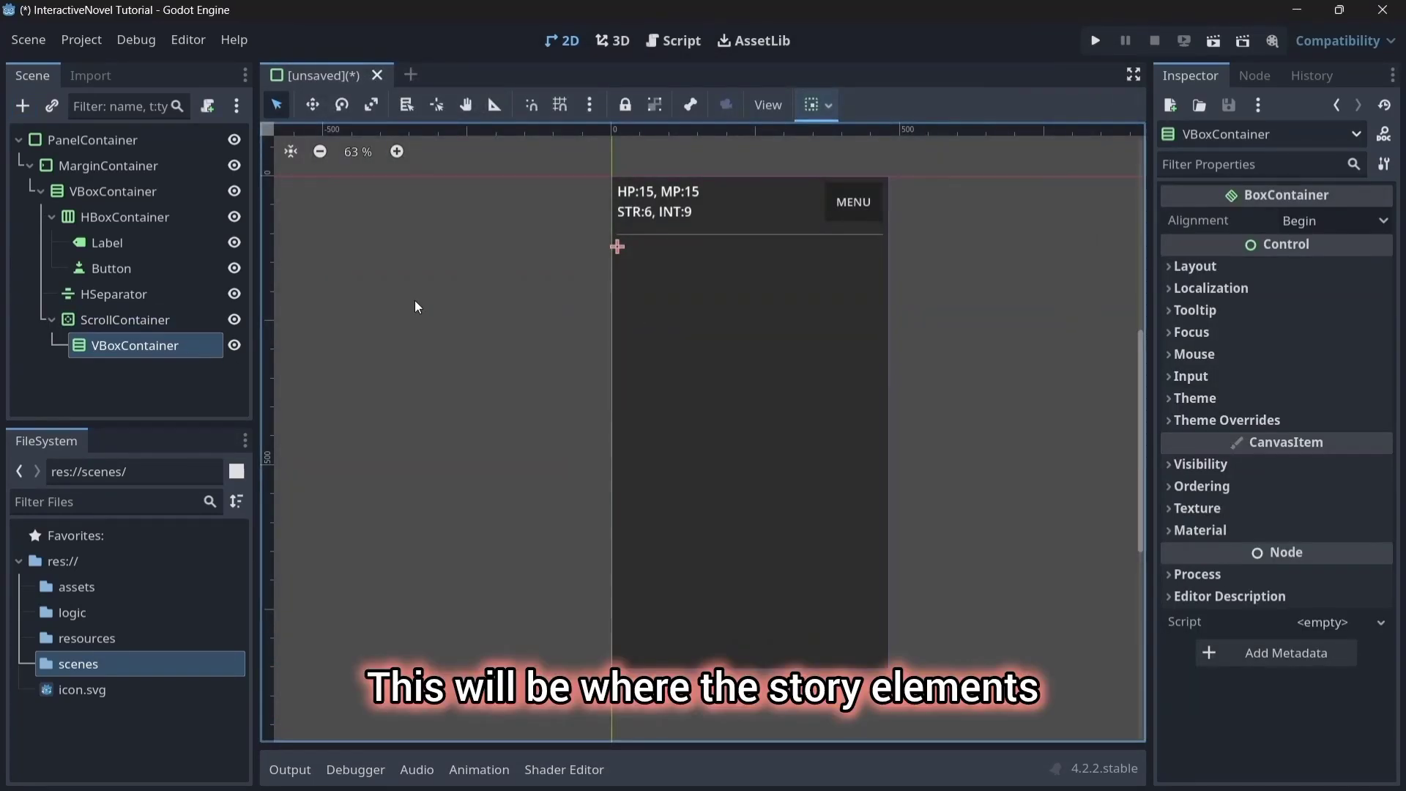
{"action": "double_click", "coordinate": [136, 344]}
{"action": "key", "text": "Caps_Lock"}
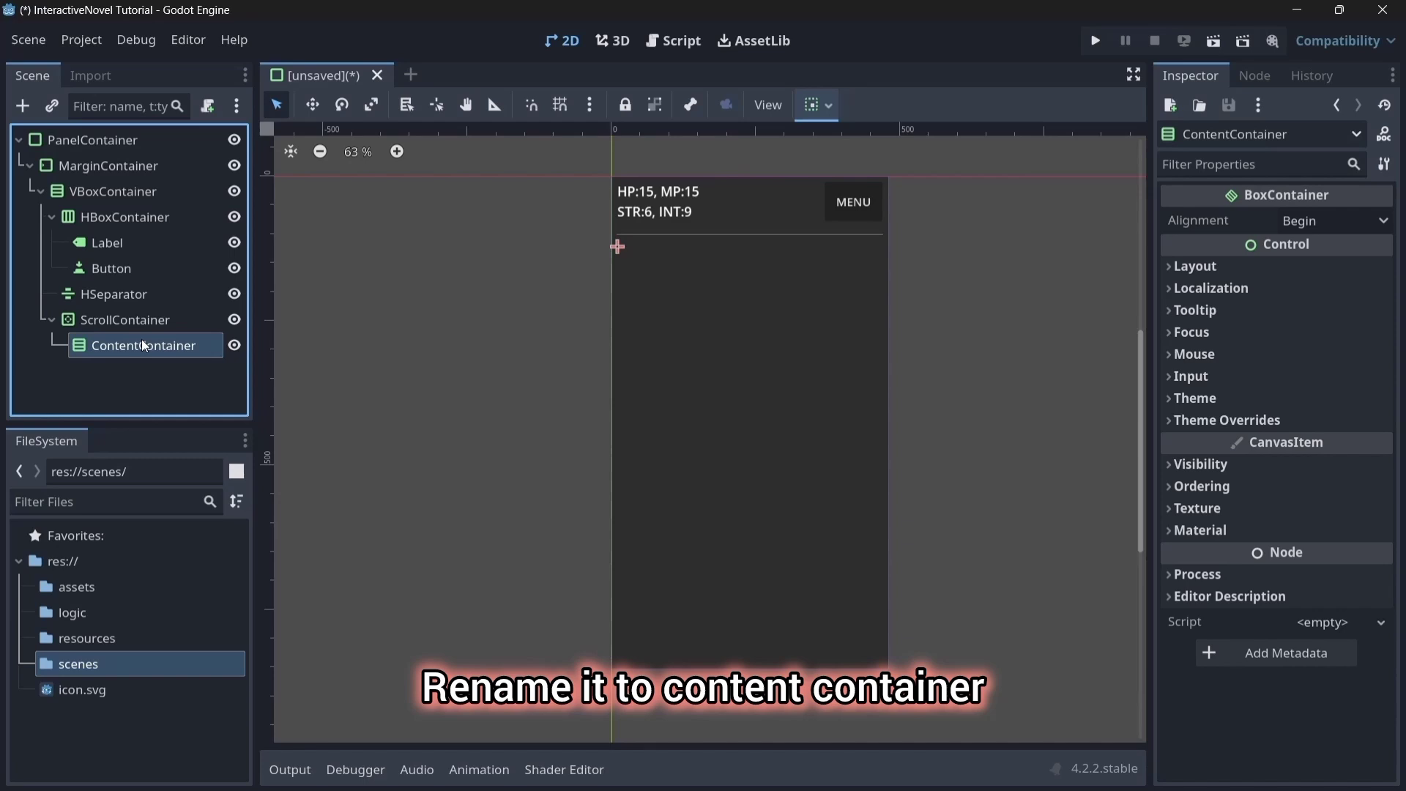
Add a Label with a 22 px font size and text TITLE inside ContentContainer.
{"action": "key", "text": "ctrl+a"}
{"action": "type", "text": "label"}
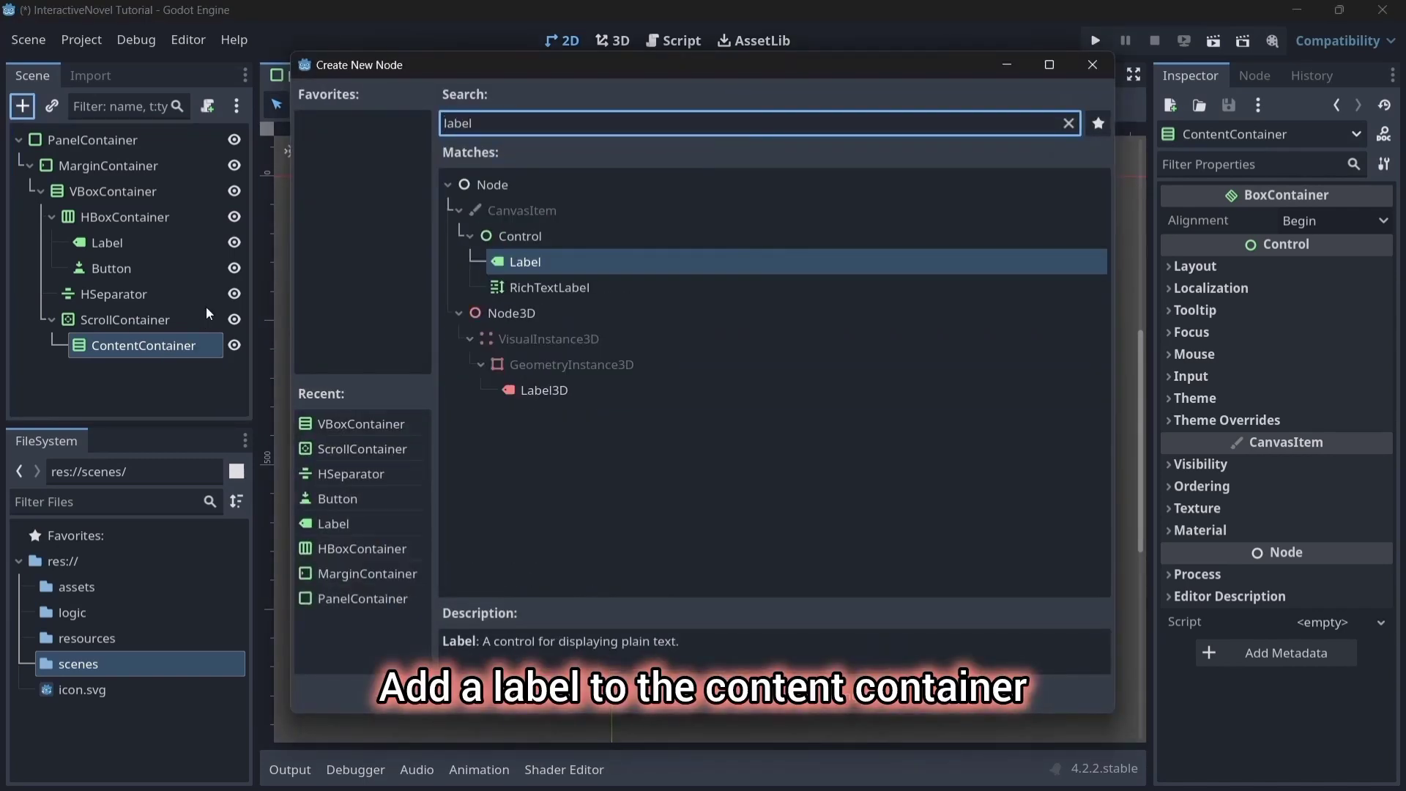
{"action": "key", "text": "Return"}
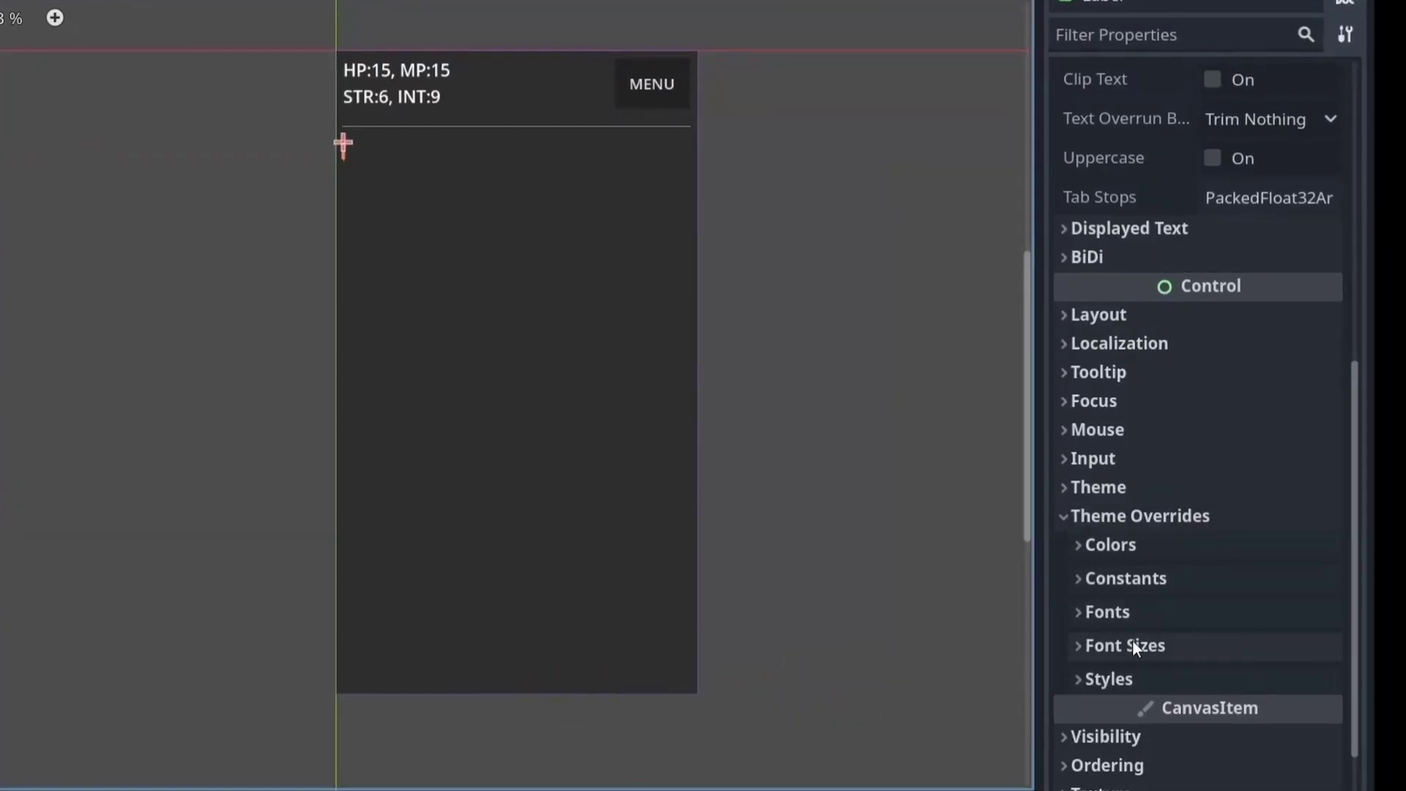
{"action": "left_click", "coordinate": [1201, 644]}
{"action": "left_click", "coordinate": [1314, 668]}
{"action": "type", "text": "22"}
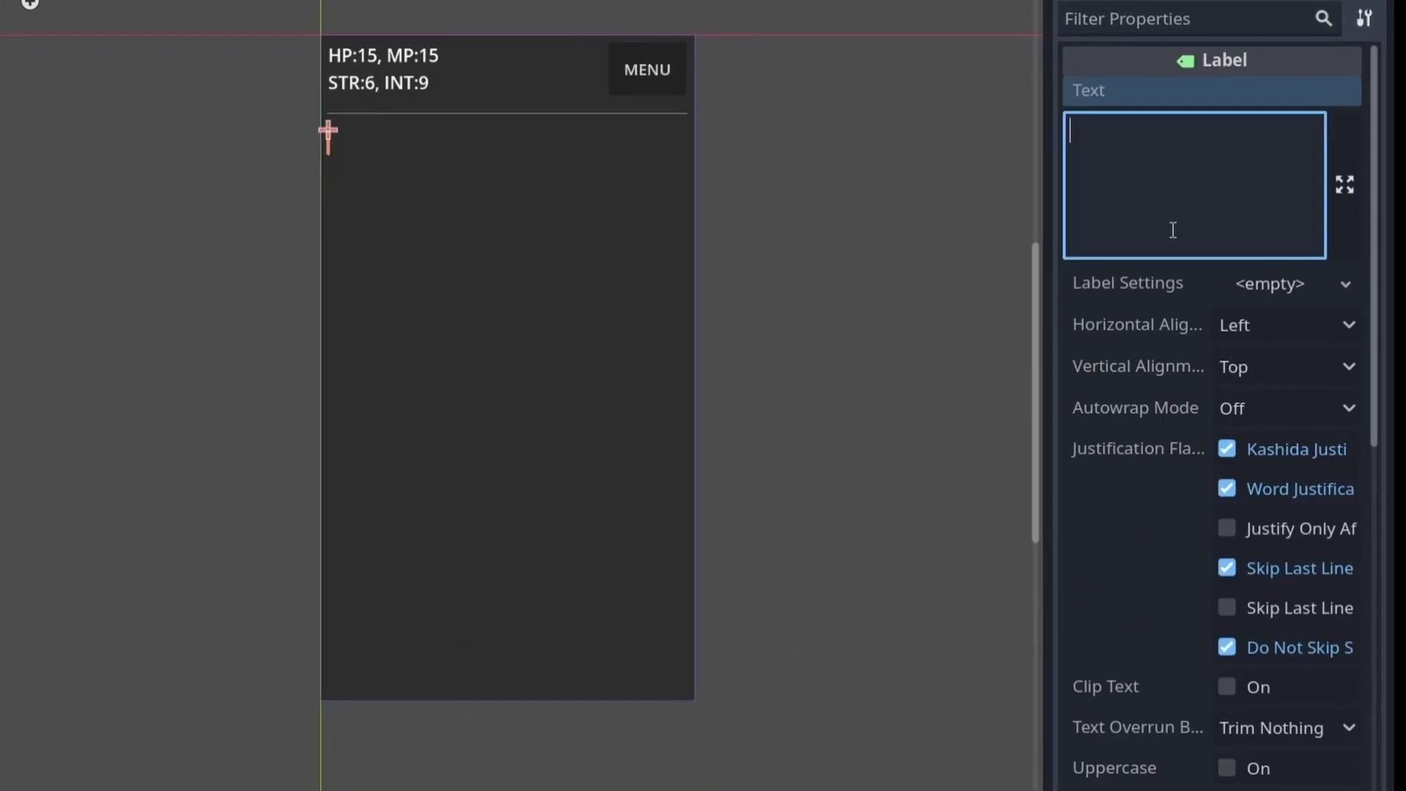
{"action": "type", "text": "TITLE"}
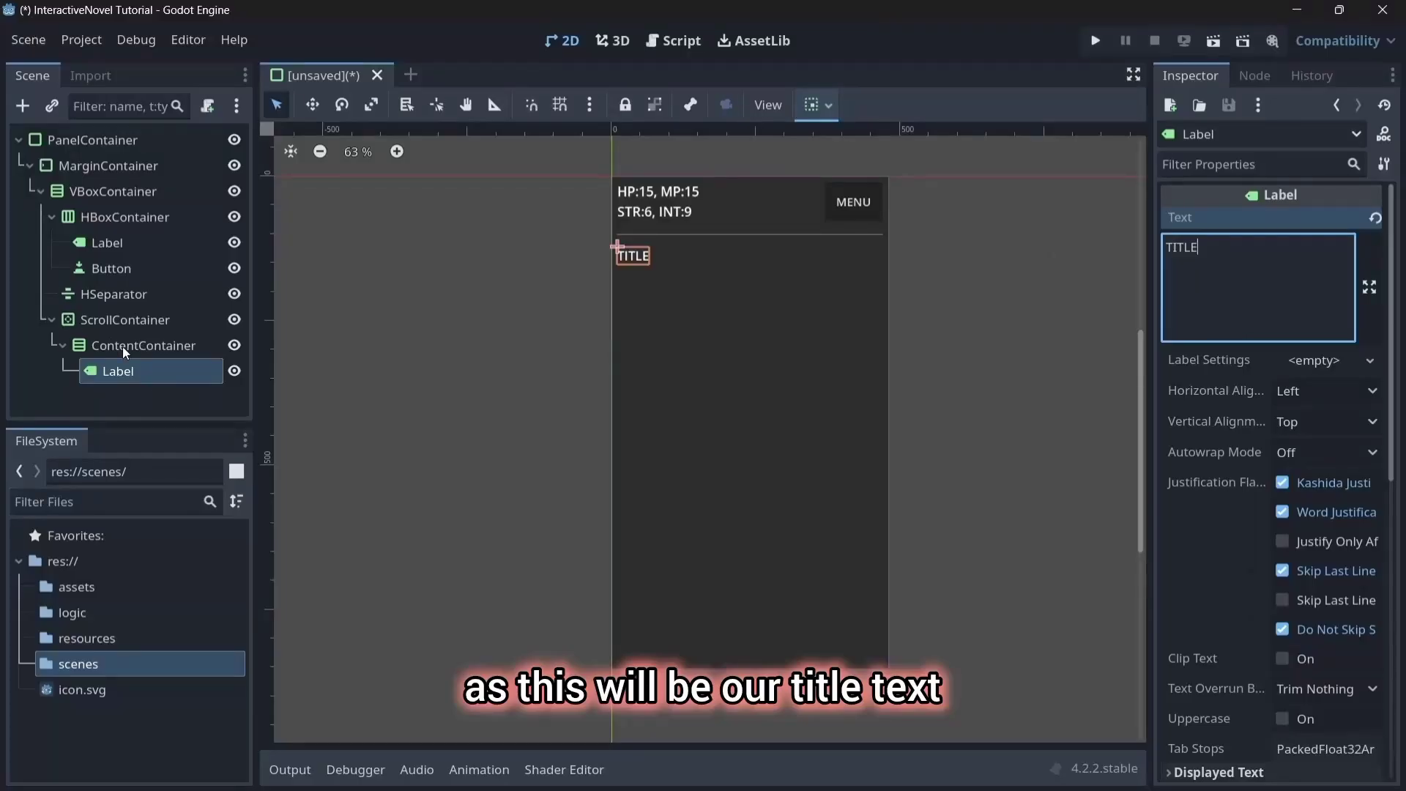
{"action": "left_click", "coordinate": [121, 346]}
{"action": "key", "text": "ctrl+a"}
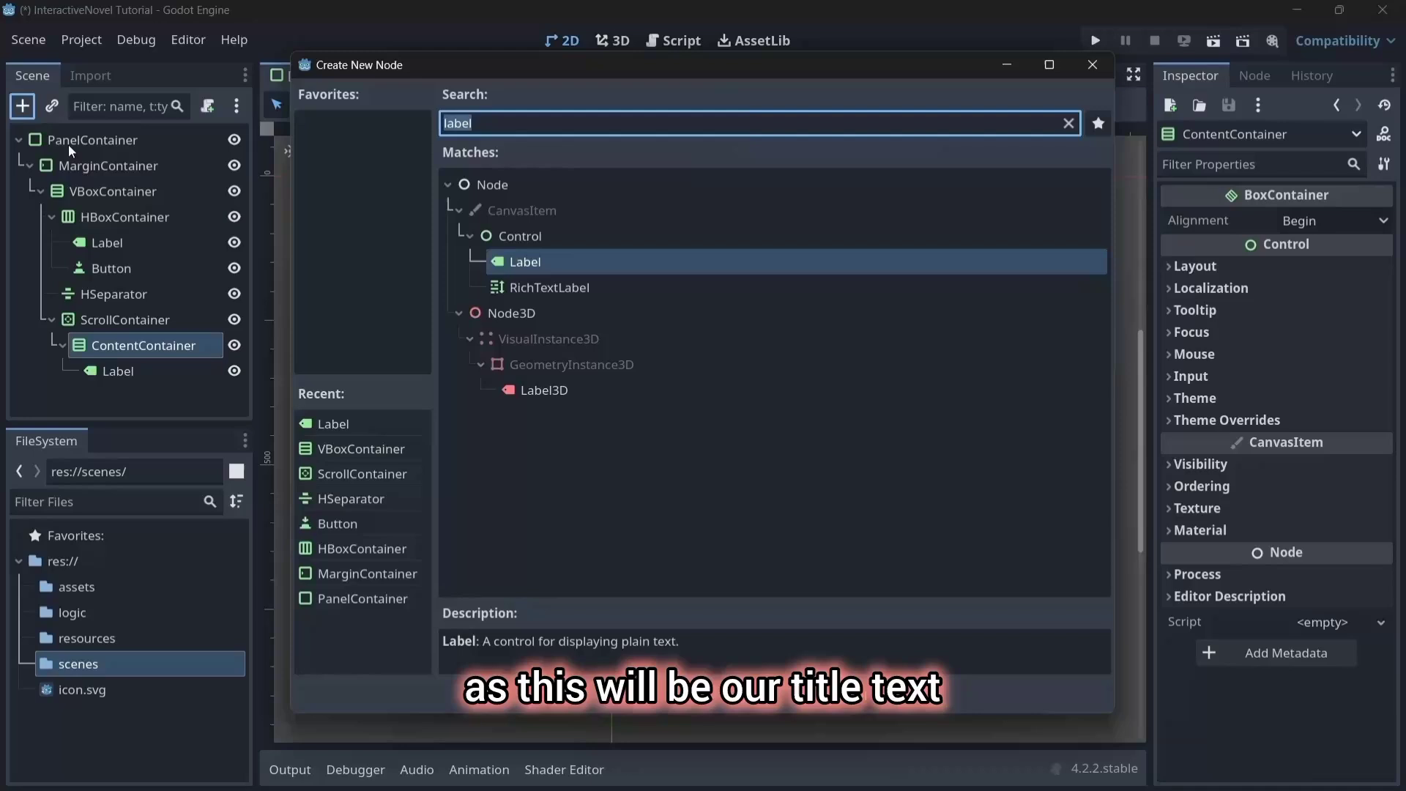
Add a TextureRect under ContentContainer and set its Custom Minimum Size x to 460.
{"action": "type", "text": "texture"}
{"action": "key", "text": "Return"}
{"action": "scroll", "coordinate": [1113, 425], "scroll_direction": "down", "scroll_amount": 1}
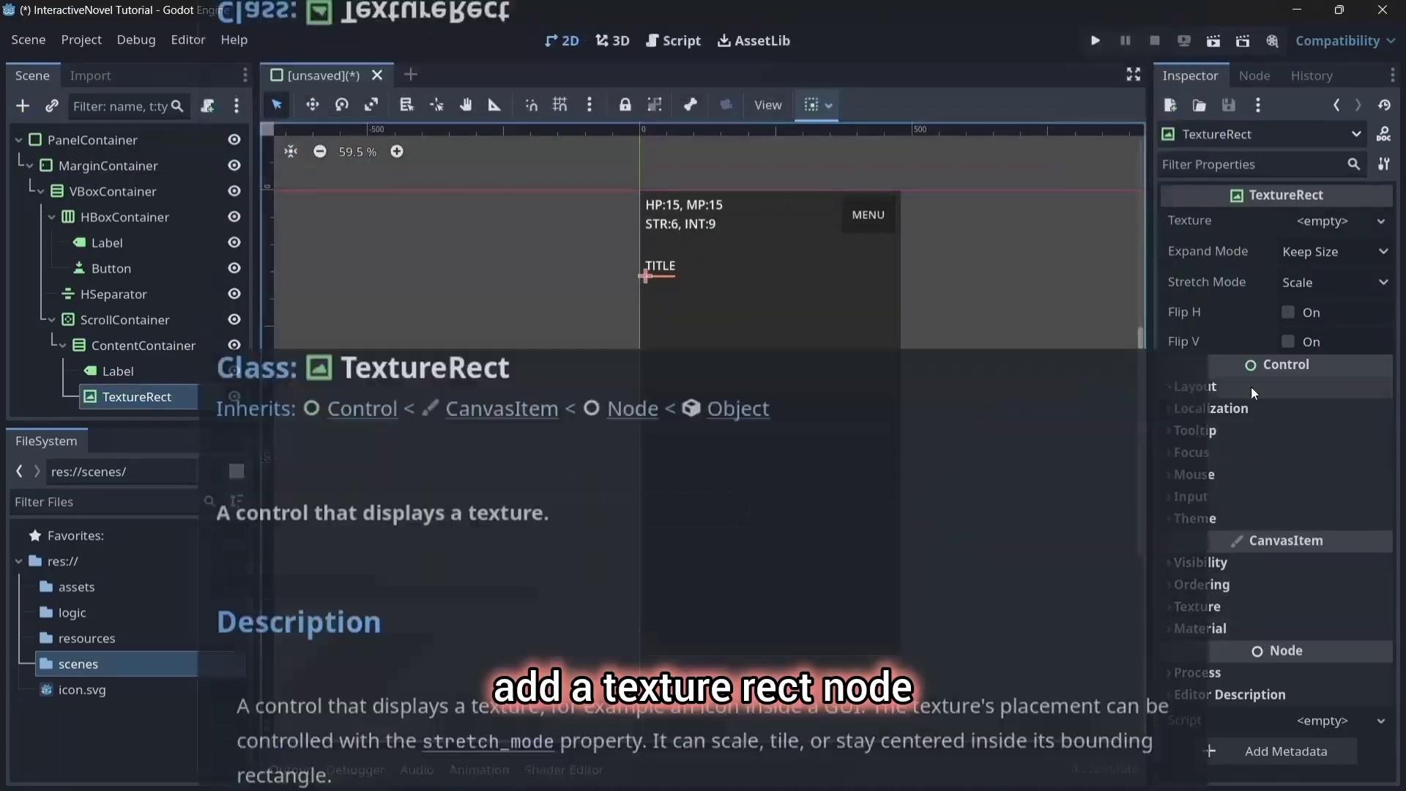
{"action": "left_click", "coordinate": [1251, 387]}
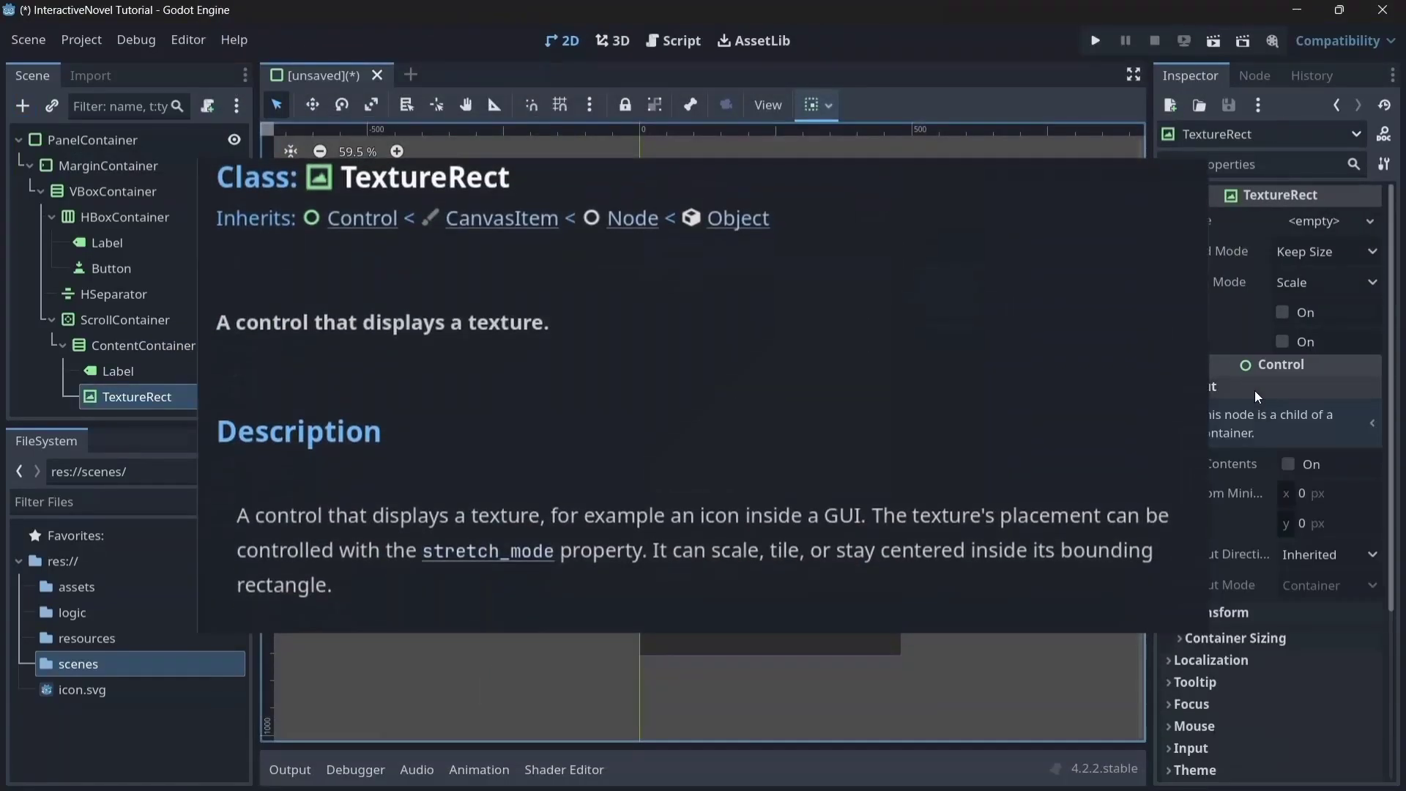
{"action": "scroll", "coordinate": [1254, 396], "scroll_direction": "down", "scroll_amount": 3}
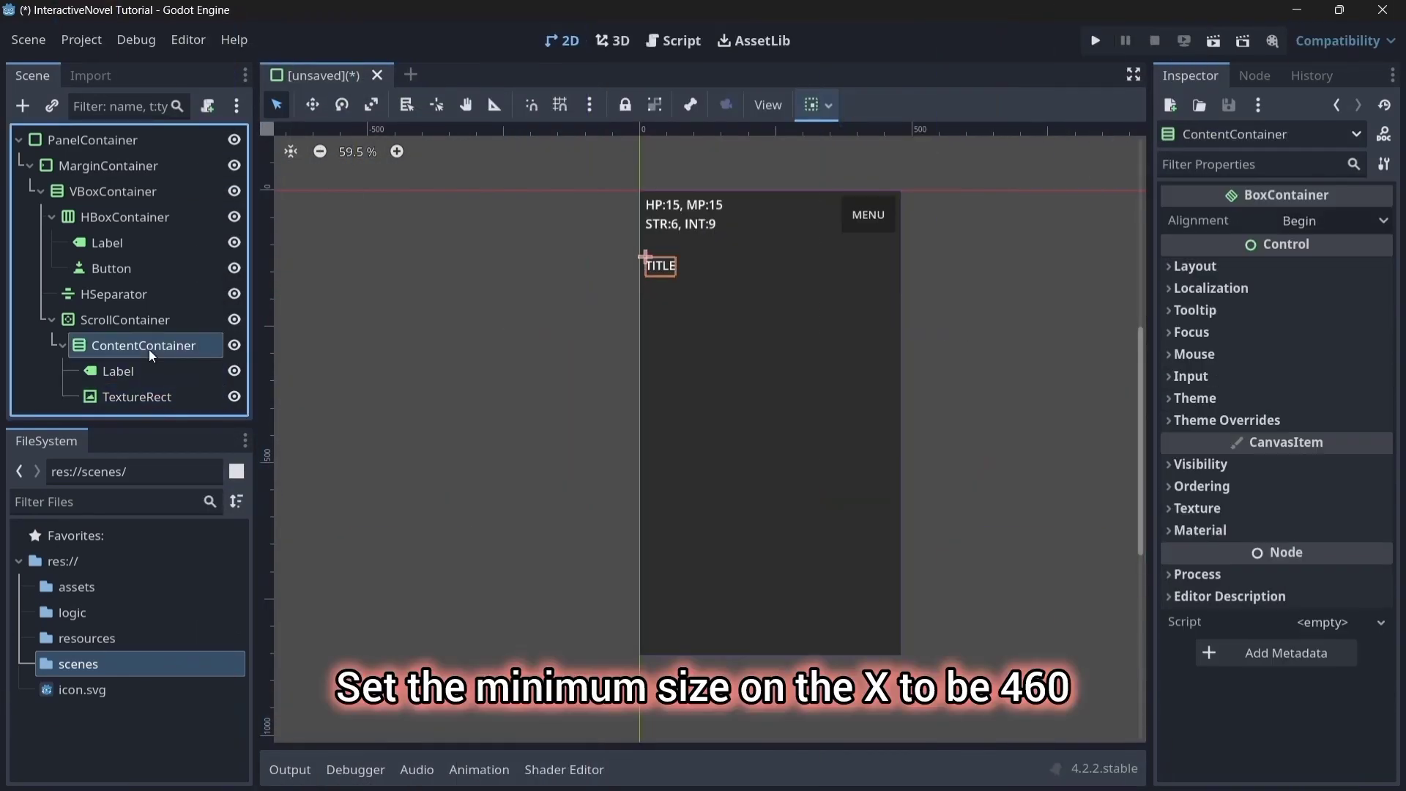
{"action": "left_click", "coordinate": [137, 396]}
{"action": "scroll", "coordinate": [1288, 396], "scroll_direction": "up", "scroll_amount": 5}
{"action": "left_click", "coordinate": [1296, 469]}
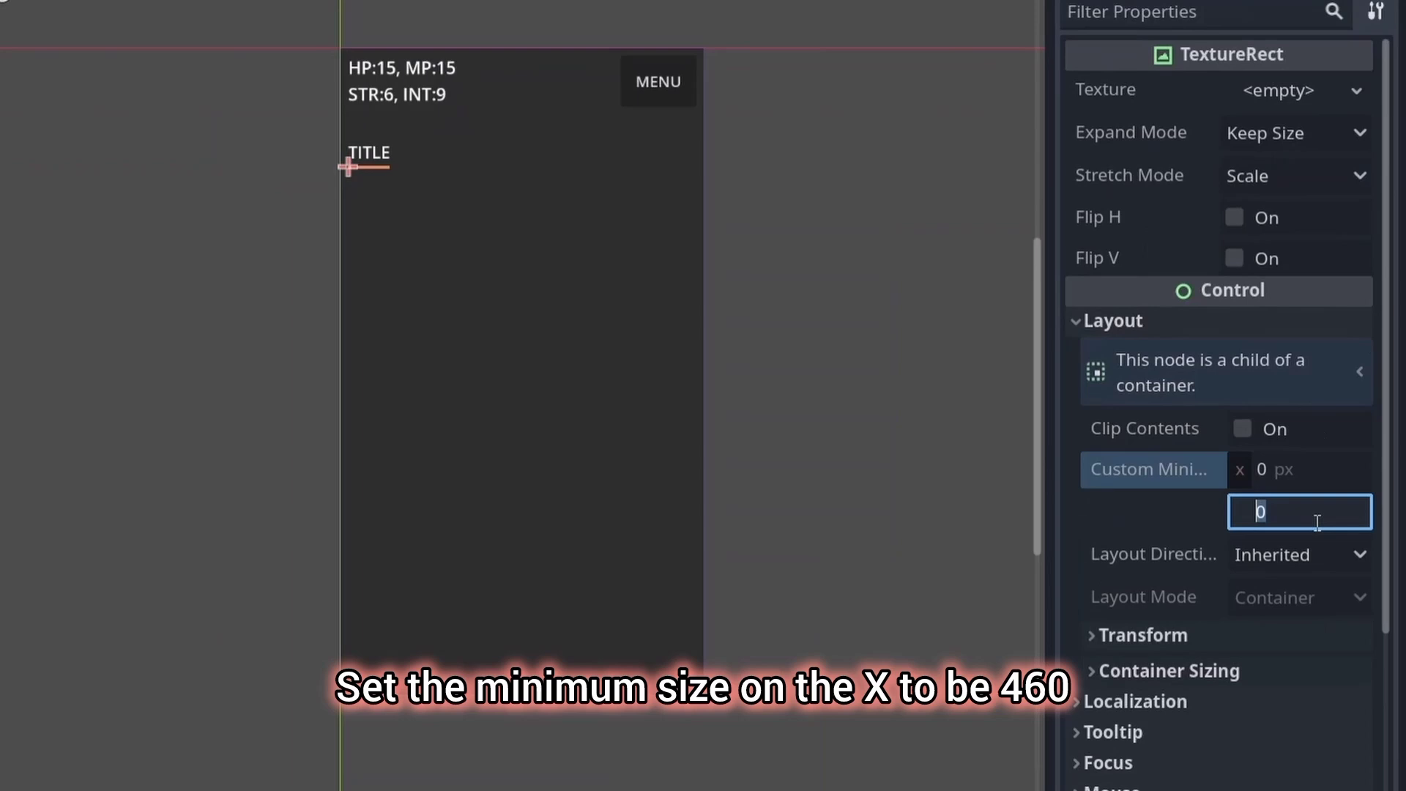
{"action": "type", "text": "460"}
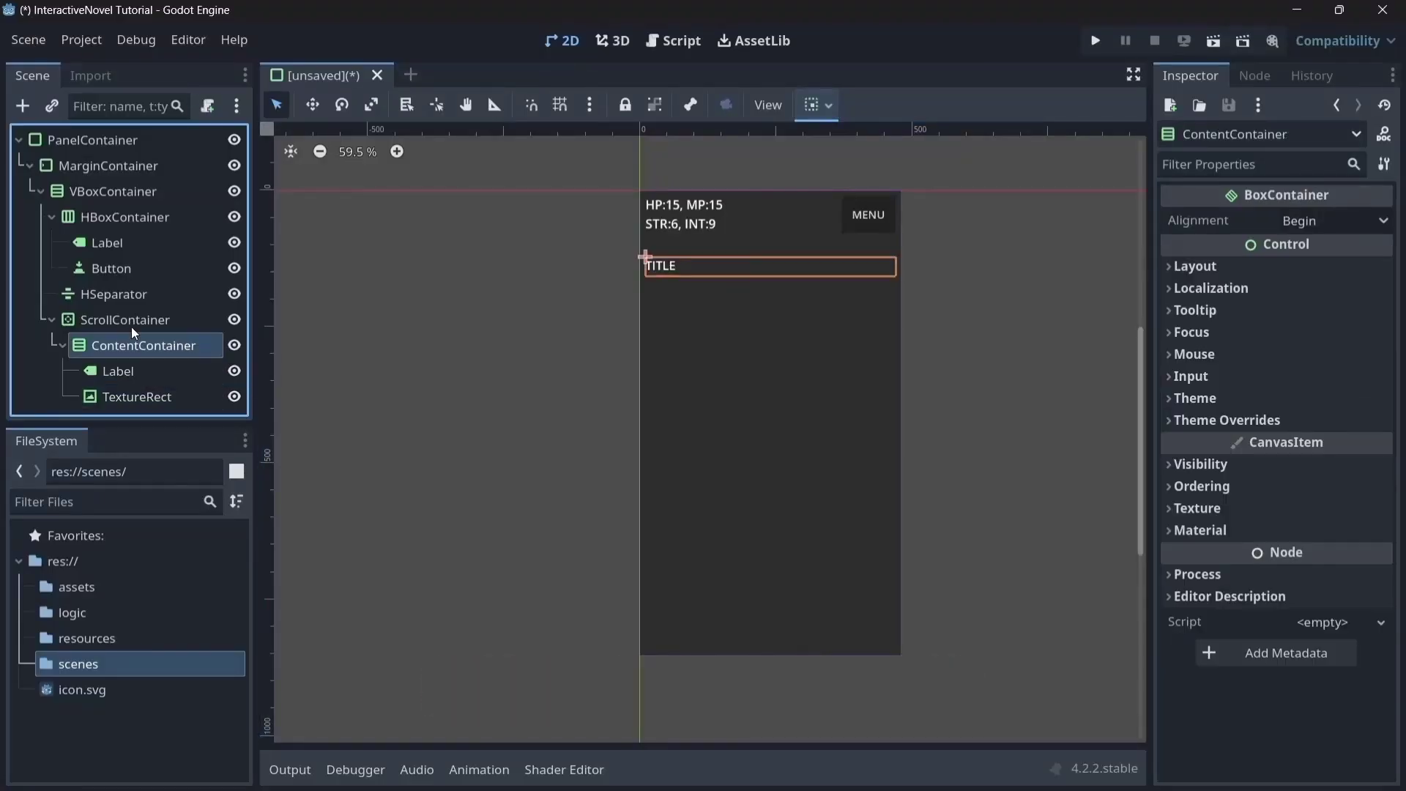
Add a RichTextLabel under ContentContainer with BBCode and Fit Content on and Scroll Active off.
{"action": "left_click", "coordinate": [24, 107]}
{"action": "type", "text": "rich"}
{"action": "key", "text": "Return"}
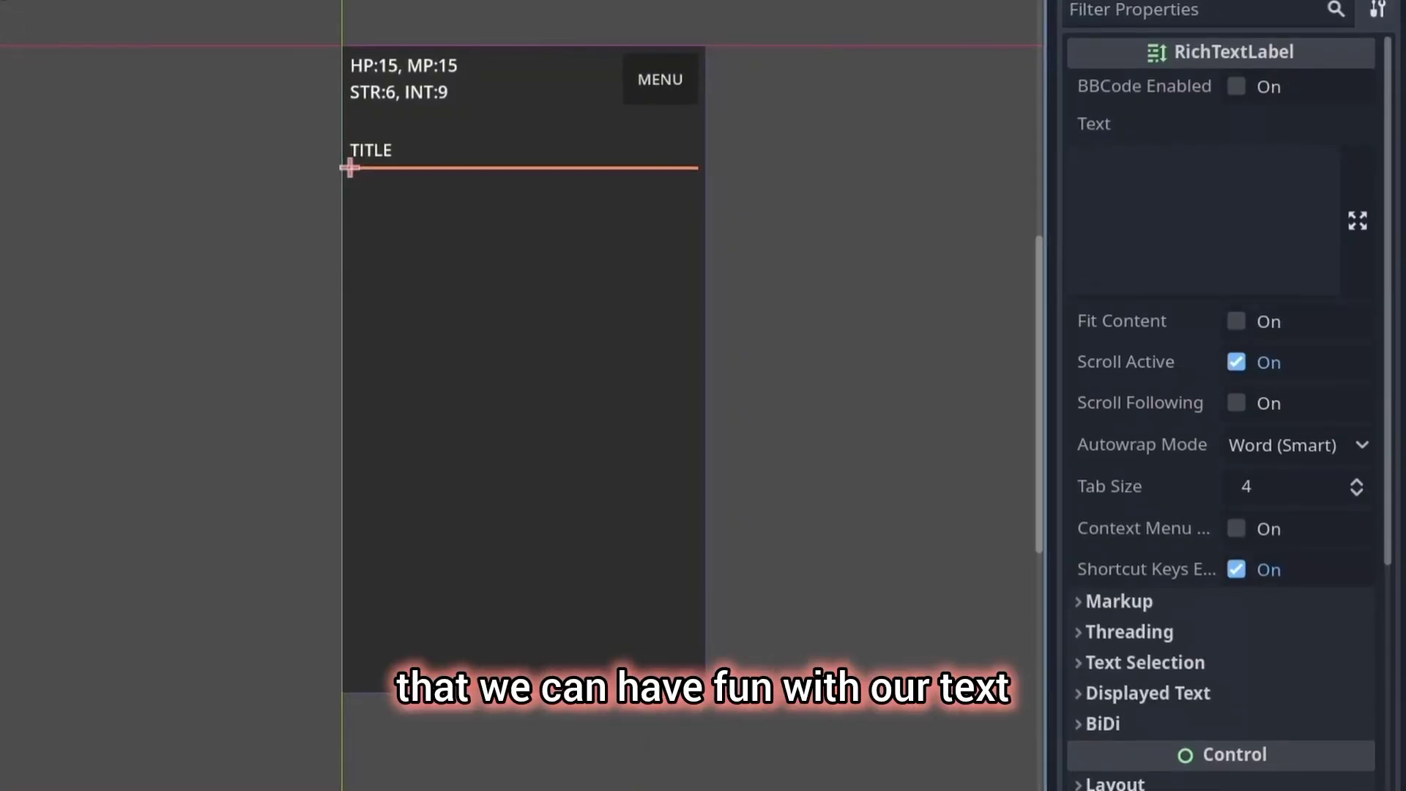
{"action": "left_click", "coordinate": [1237, 91]}
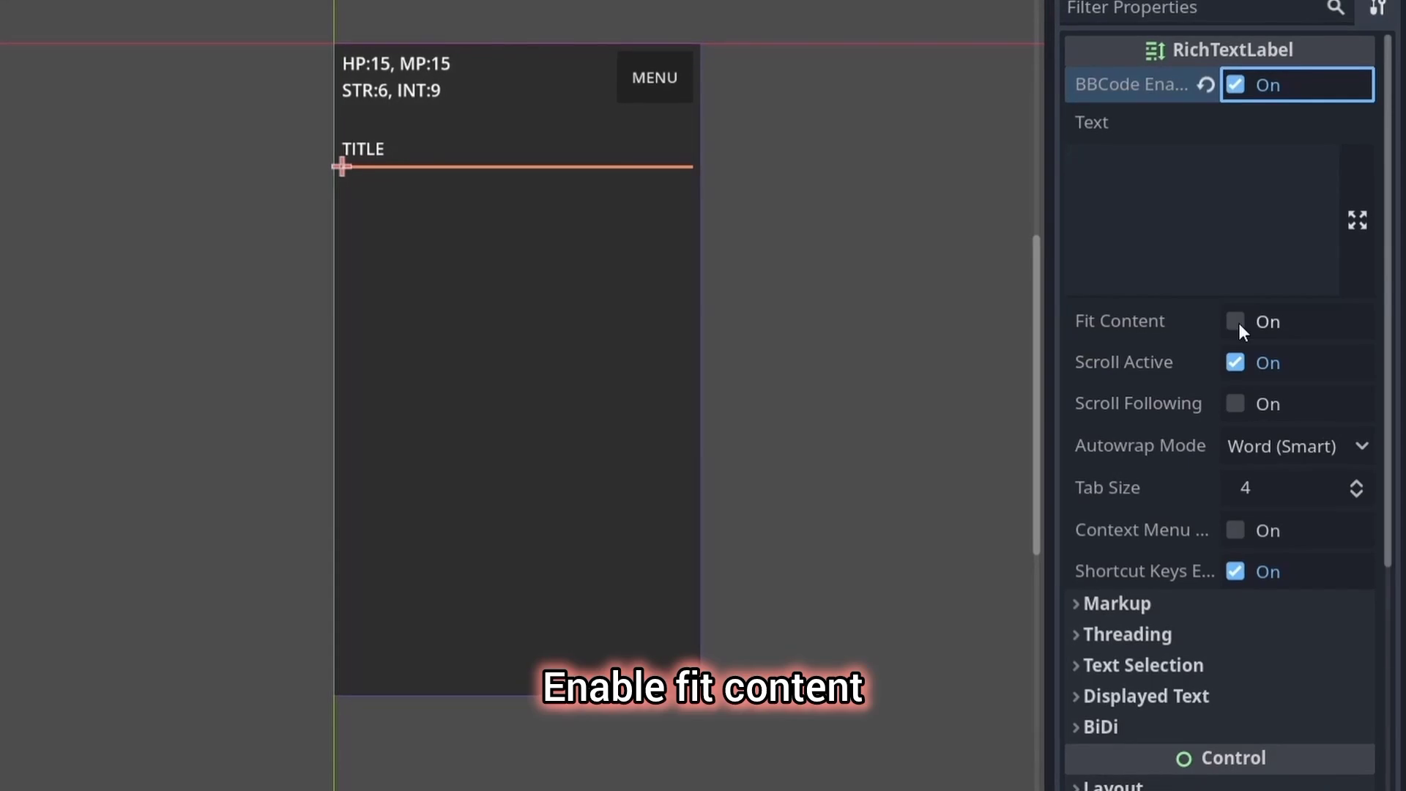
{"action": "left_click", "coordinate": [1236, 322]}
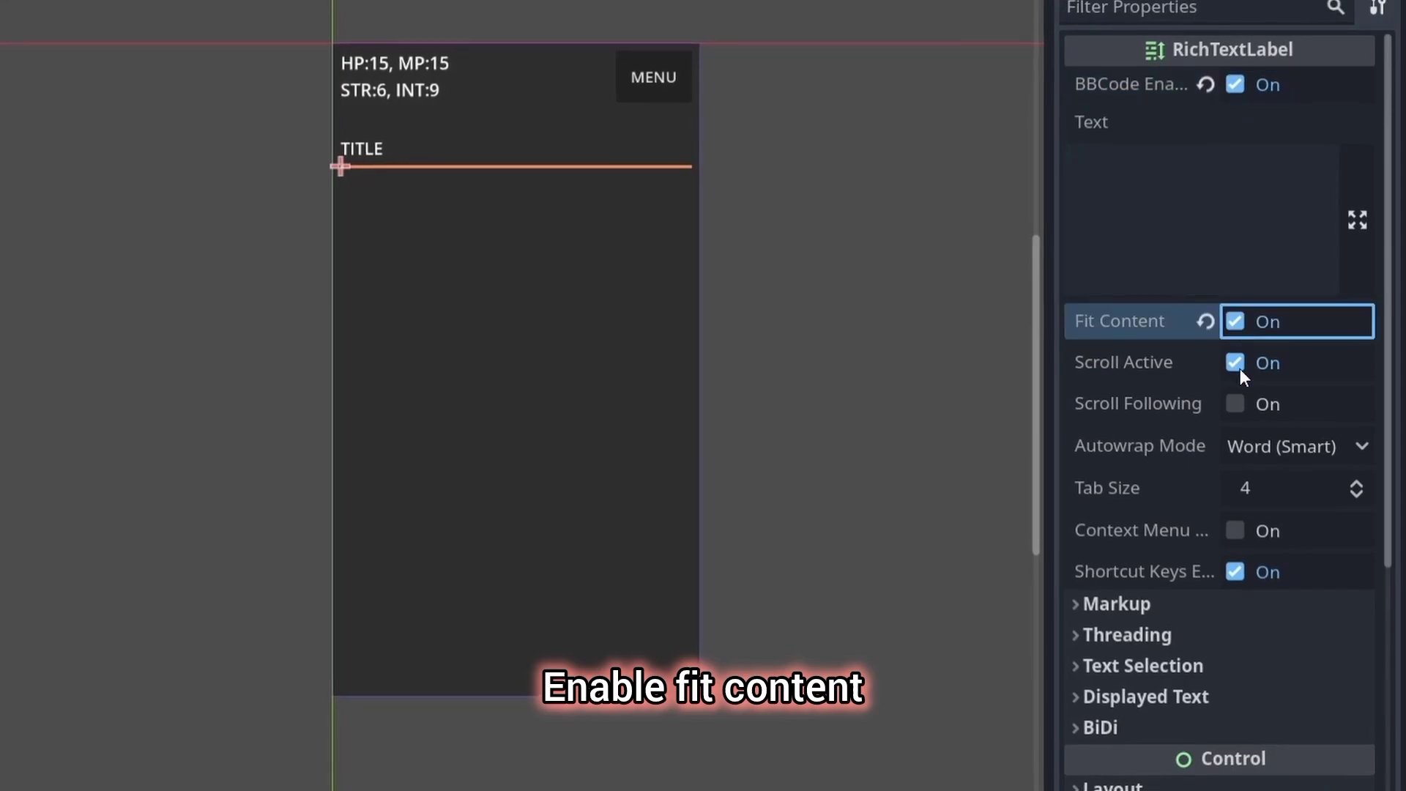
{"action": "left_click", "coordinate": [1238, 364]}
Tick Vertical Expand in the RichTextLabel's container sizing.
{"action": "scroll", "coordinate": [1153, 546], "scroll_direction": "down", "scroll_amount": 5}
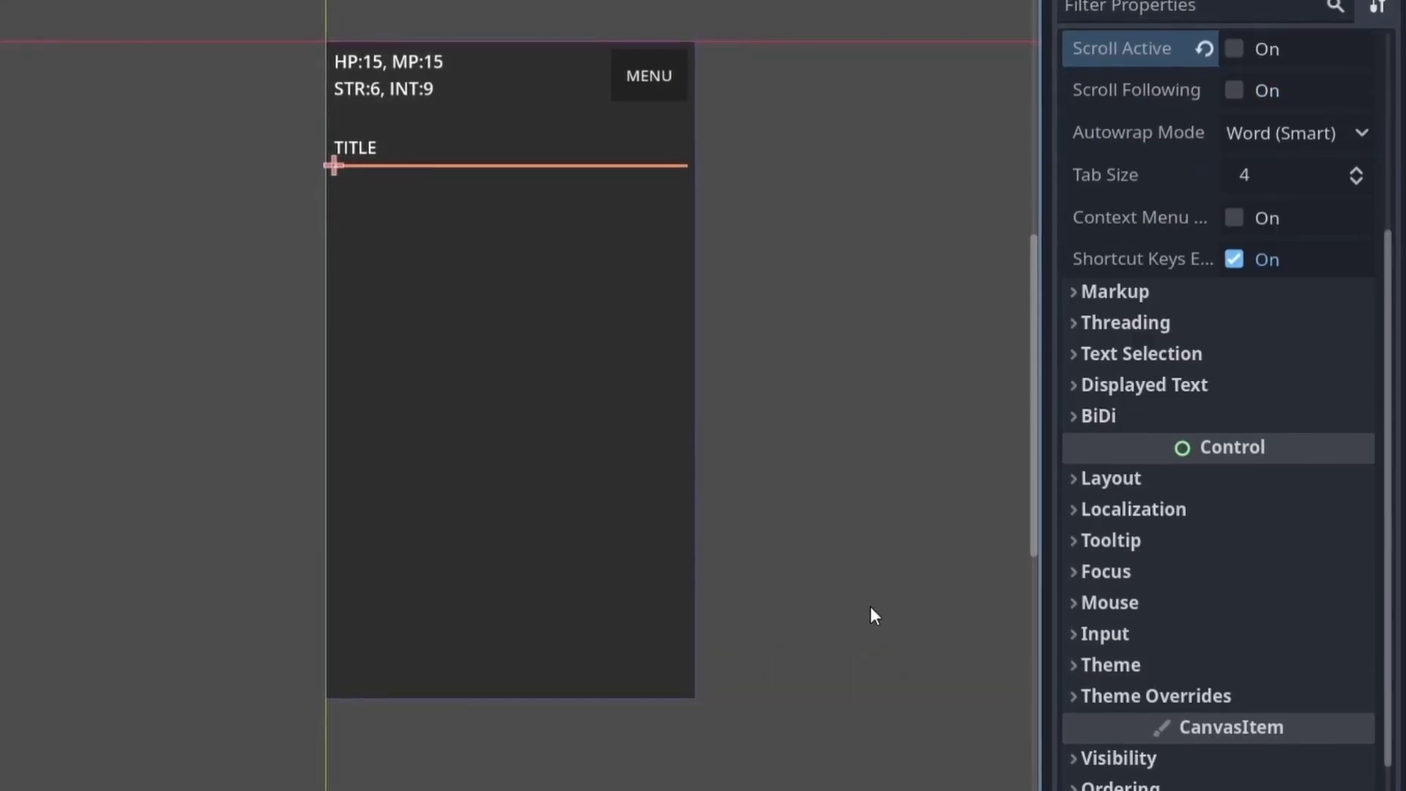
{"action": "left_click", "coordinate": [1111, 478]}
{"action": "scroll", "coordinate": [1154, 492], "scroll_direction": "down", "scroll_amount": 6}
{"action": "left_click", "coordinate": [1202, 309]}
{"action": "left_click", "coordinate": [1237, 432]}
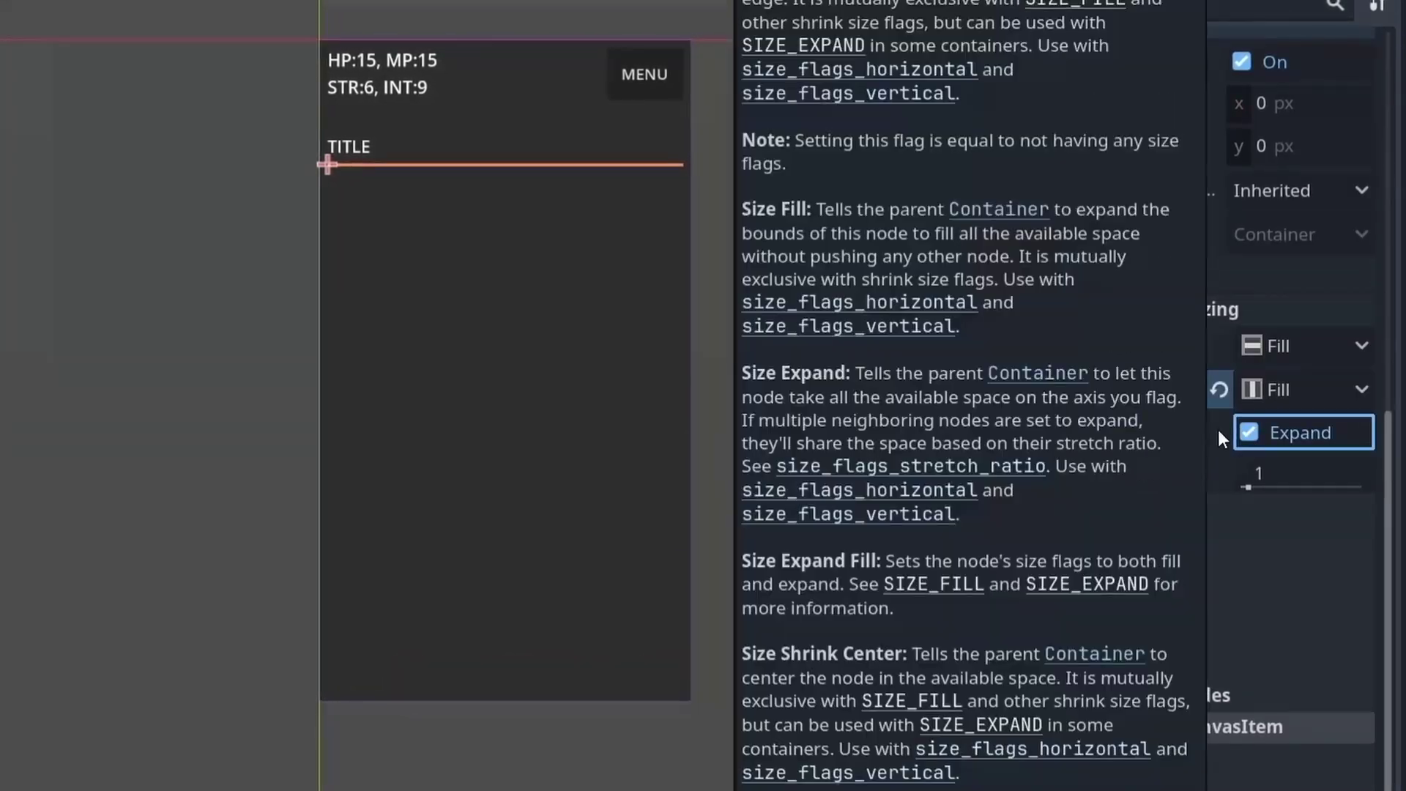
Set the RichTextLabel's Font Sizes theme overrides to 20.
{"action": "scroll", "coordinate": [1215, 579], "scroll_direction": "down", "scroll_amount": 3}
{"action": "left_click", "coordinate": [1186, 527]}
{"action": "scroll", "coordinate": [1149, 585], "scroll_direction": "down", "scroll_amount": 3}
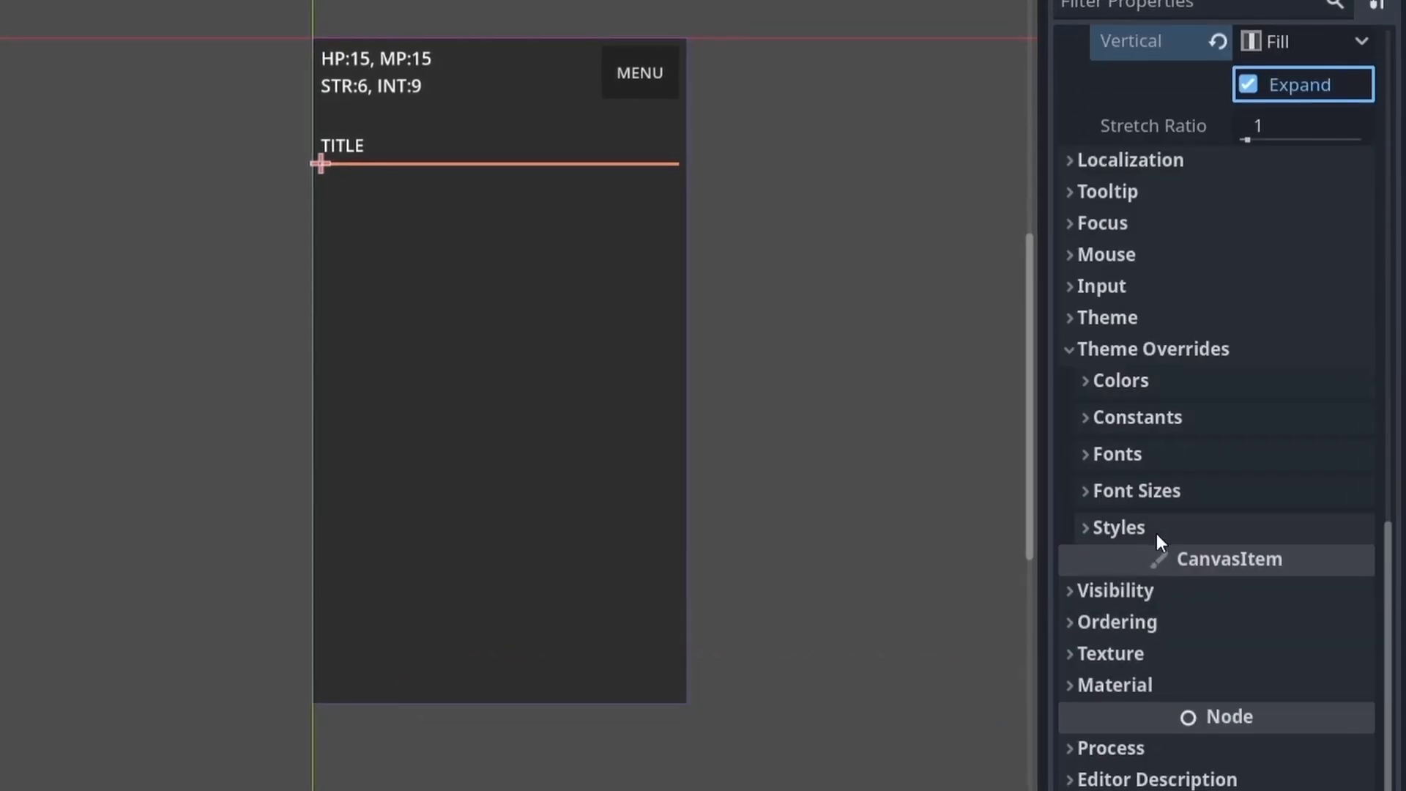
{"action": "left_click", "coordinate": [1139, 490]}
{"action": "scroll", "coordinate": [1174, 596], "scroll_direction": "down", "scroll_amount": 4}
{"action": "left_click", "coordinate": [1283, 328]}
{"action": "type", "text": "20"}
{"action": "left_click", "coordinate": [1306, 402]}
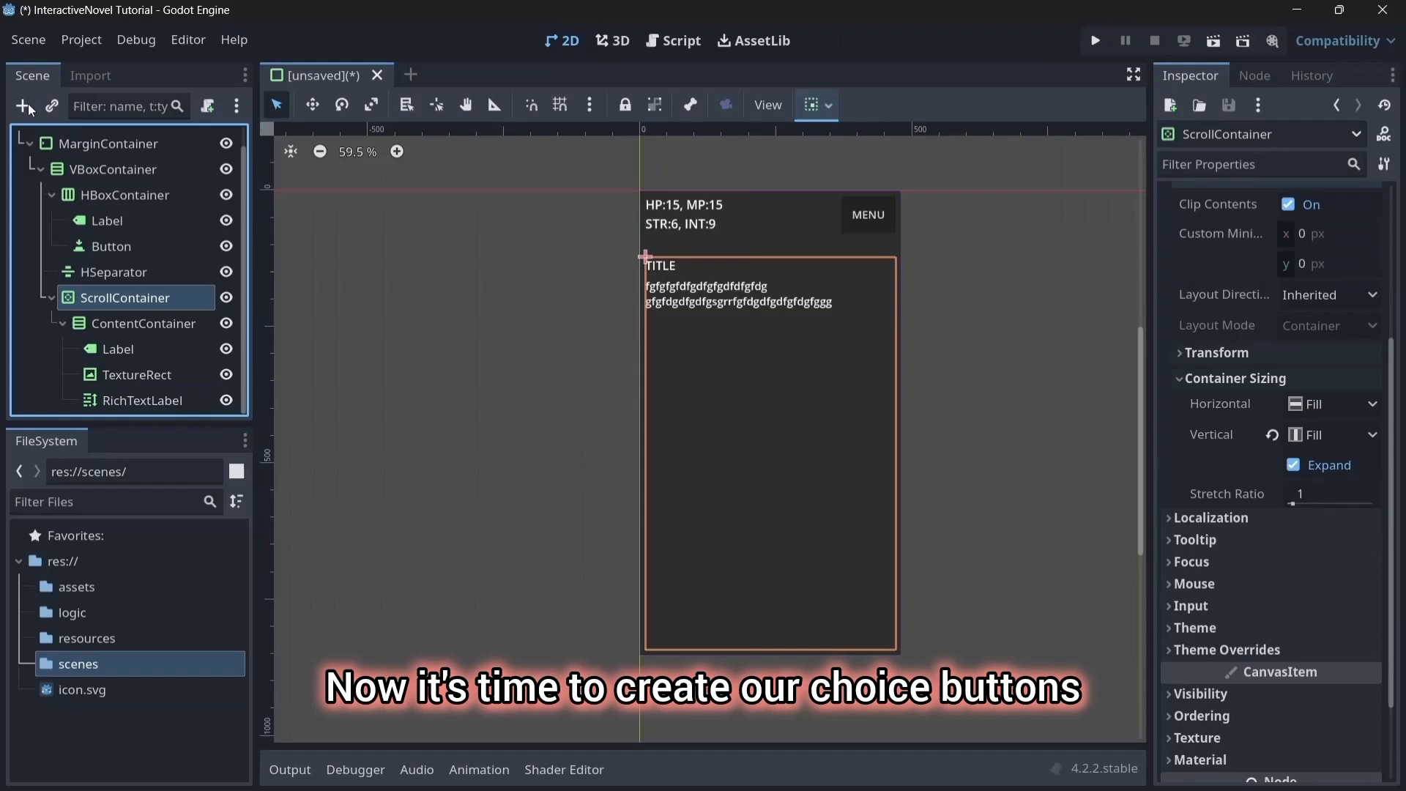
{"action": "left_click", "coordinate": [23, 106]}
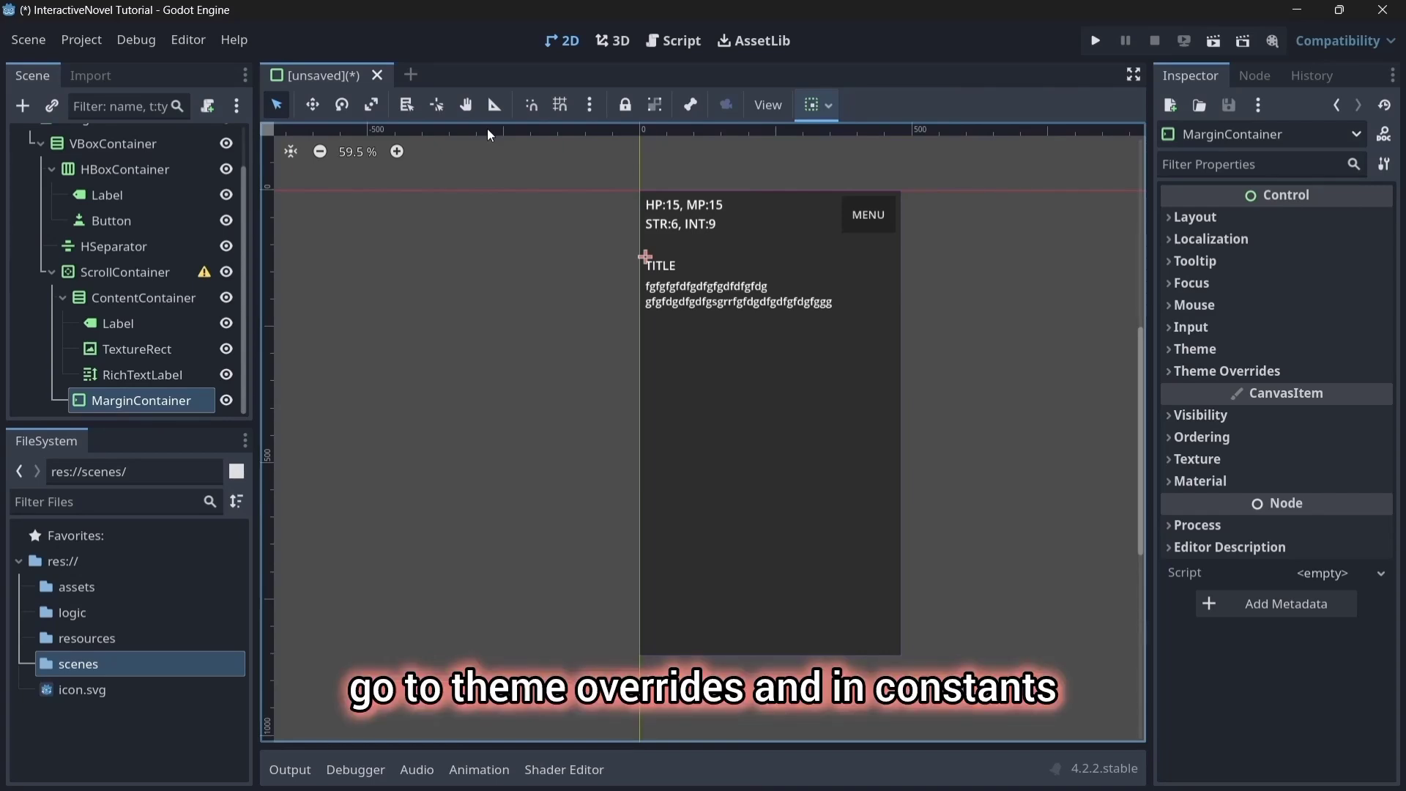
Override the MarginContainer's Left, Top, Right and Bottom margin constants to 20.
{"action": "left_click", "coordinate": [1223, 371]}
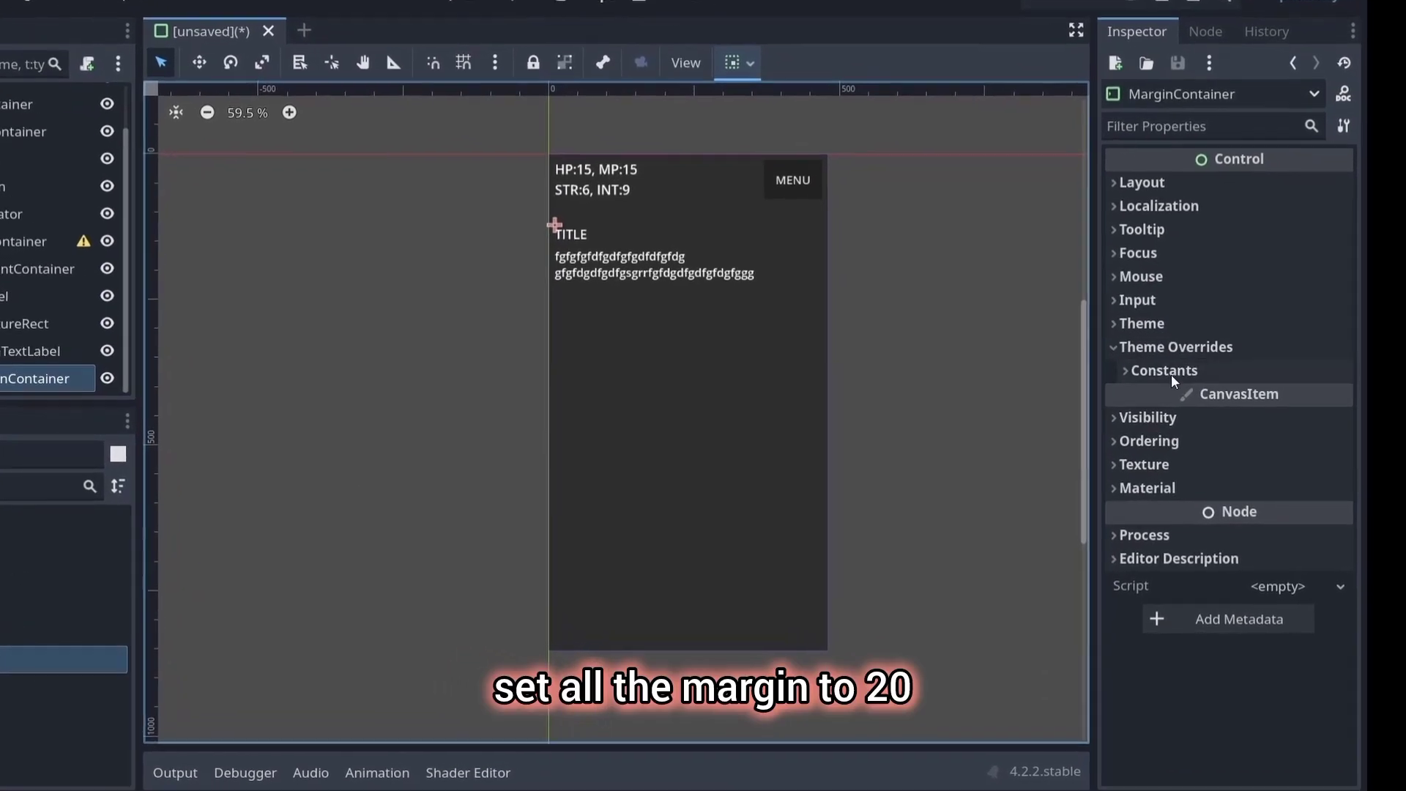
{"action": "left_click", "coordinate": [1164, 370]}
{"action": "left_click", "coordinate": [1264, 397]}
{"action": "type", "text": "20"}
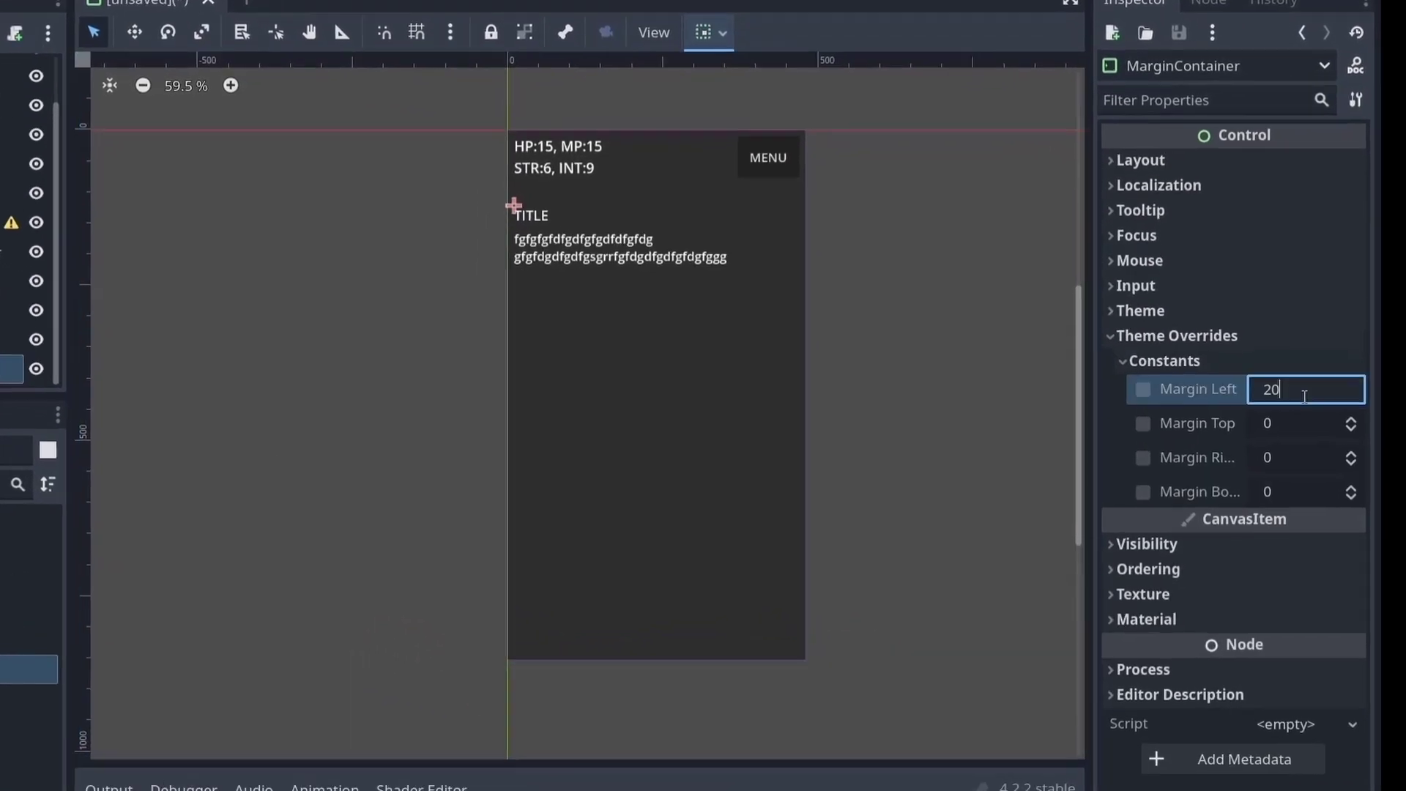
{"action": "left_click", "coordinate": [1264, 428]}
{"action": "type", "text": "20"}
{"action": "left_click", "coordinate": [1265, 461]}
{"action": "type", "text": "20"}
{"action": "left_click", "coordinate": [1282, 494]}
{"action": "type", "text": "20"}
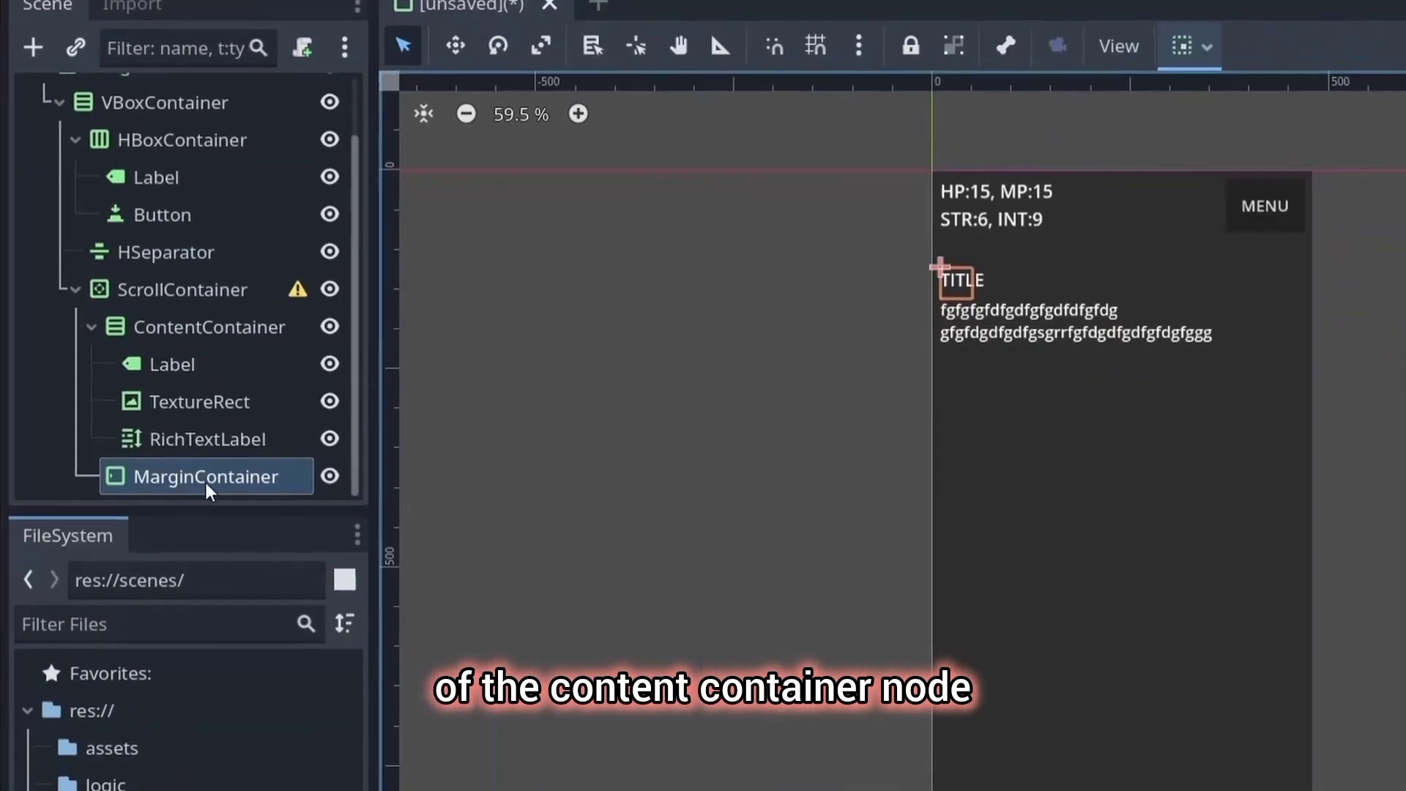
{"action": "left_click", "coordinate": [205, 435]}
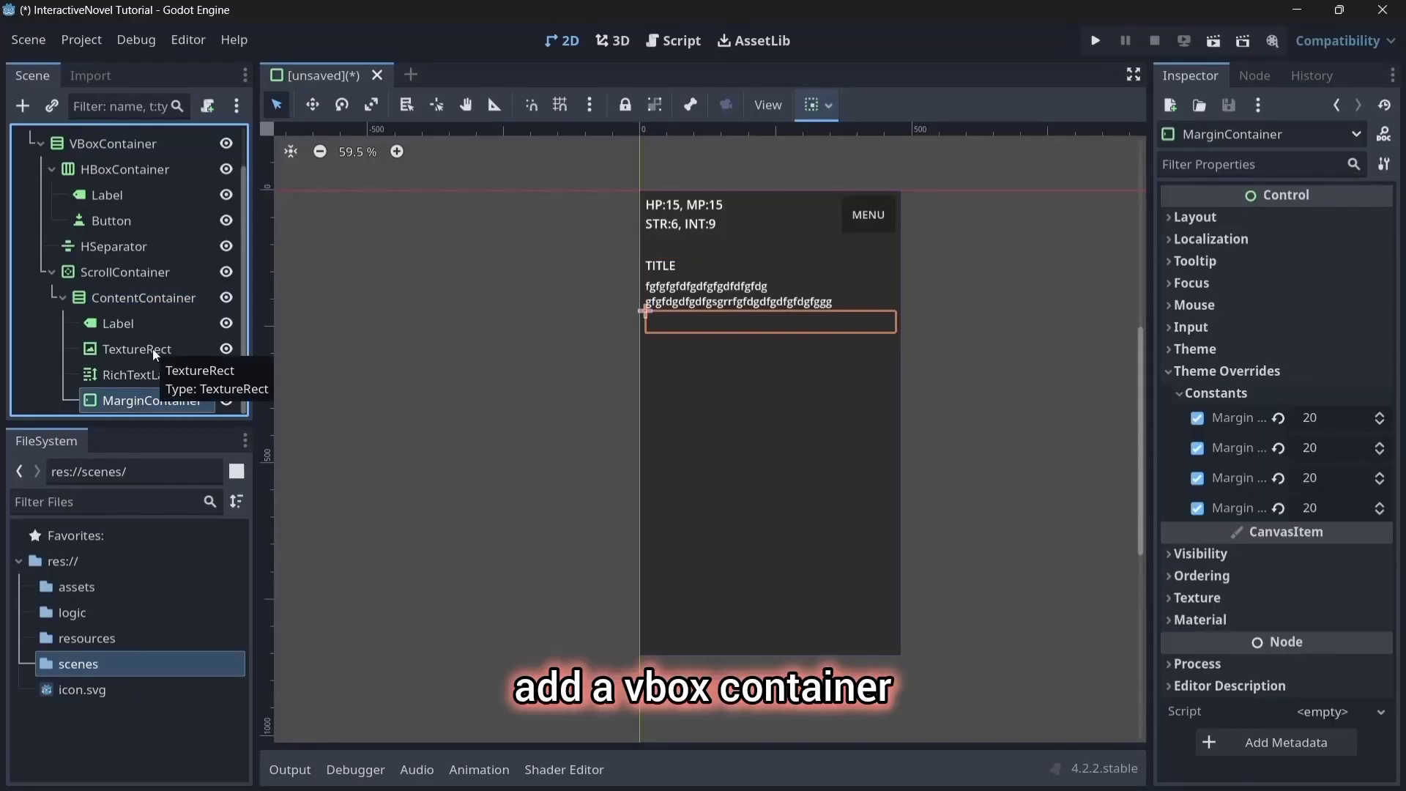
Add a VBoxContainer inside the MarginContainer with Separation 15.
{"action": "key", "text": "ctrl+a"}
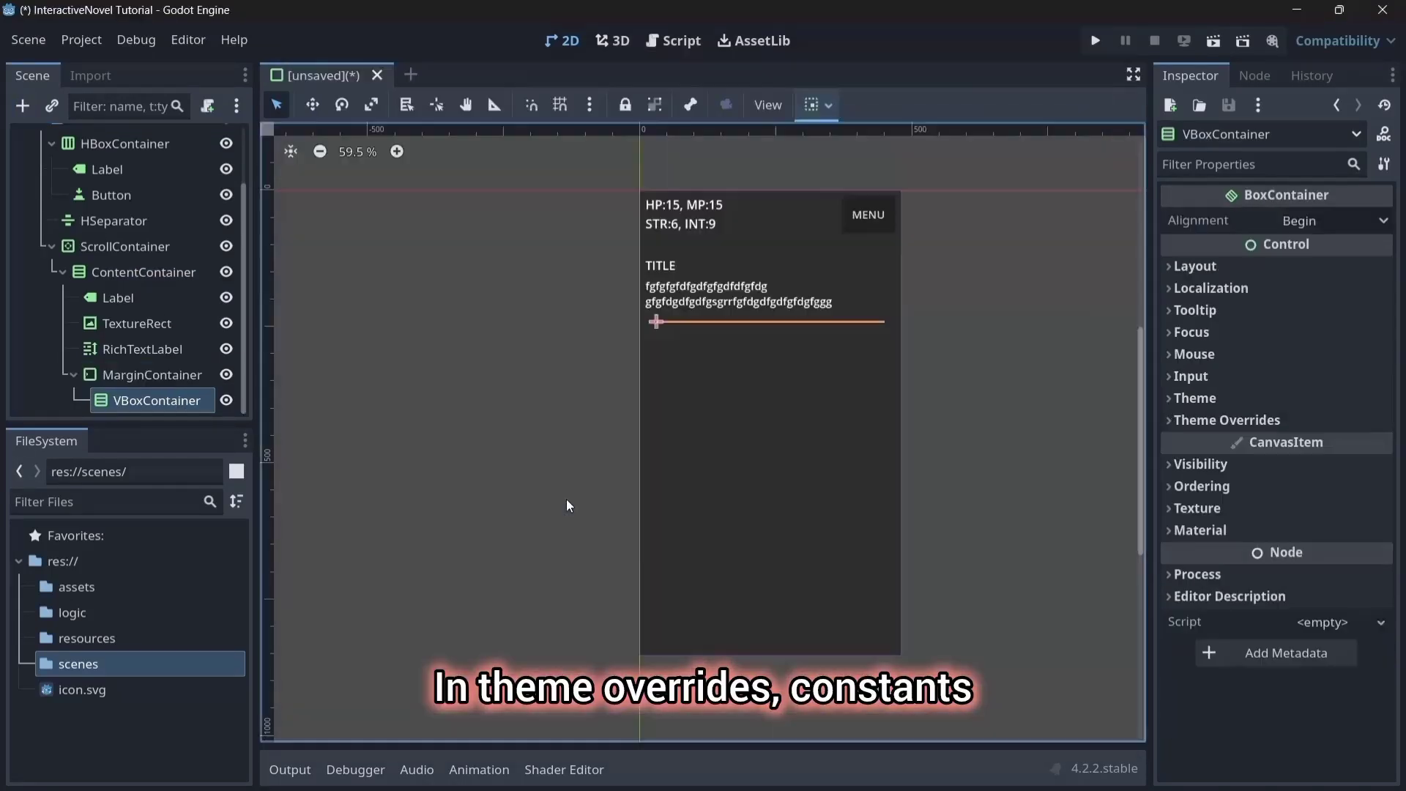
{"action": "left_click", "coordinate": [1311, 469]}
{"action": "type", "text": "15"}
{"action": "key", "text": "Return"}
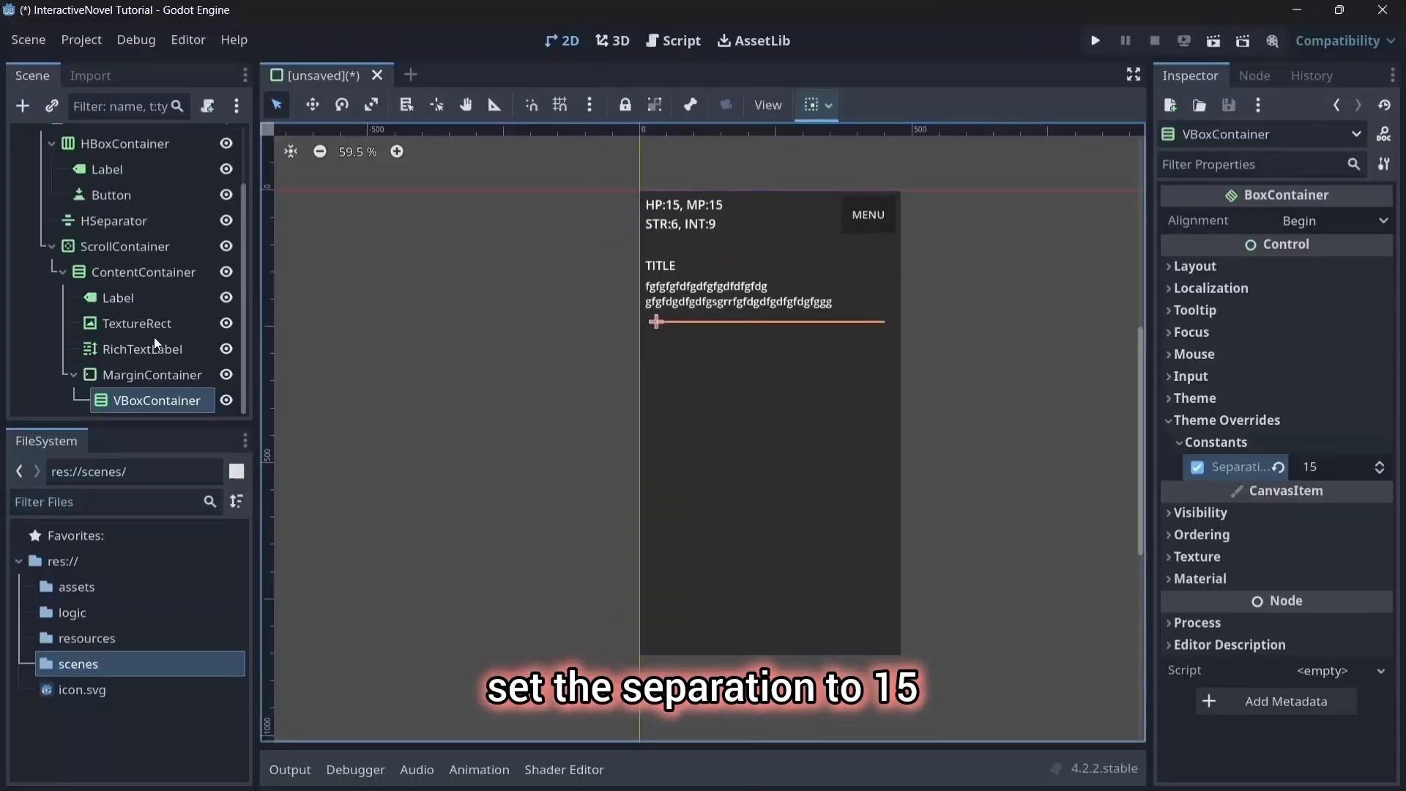
Add a PanelContainer child with a 45 px custom minimum height.
{"action": "left_click", "coordinate": [28, 105]}
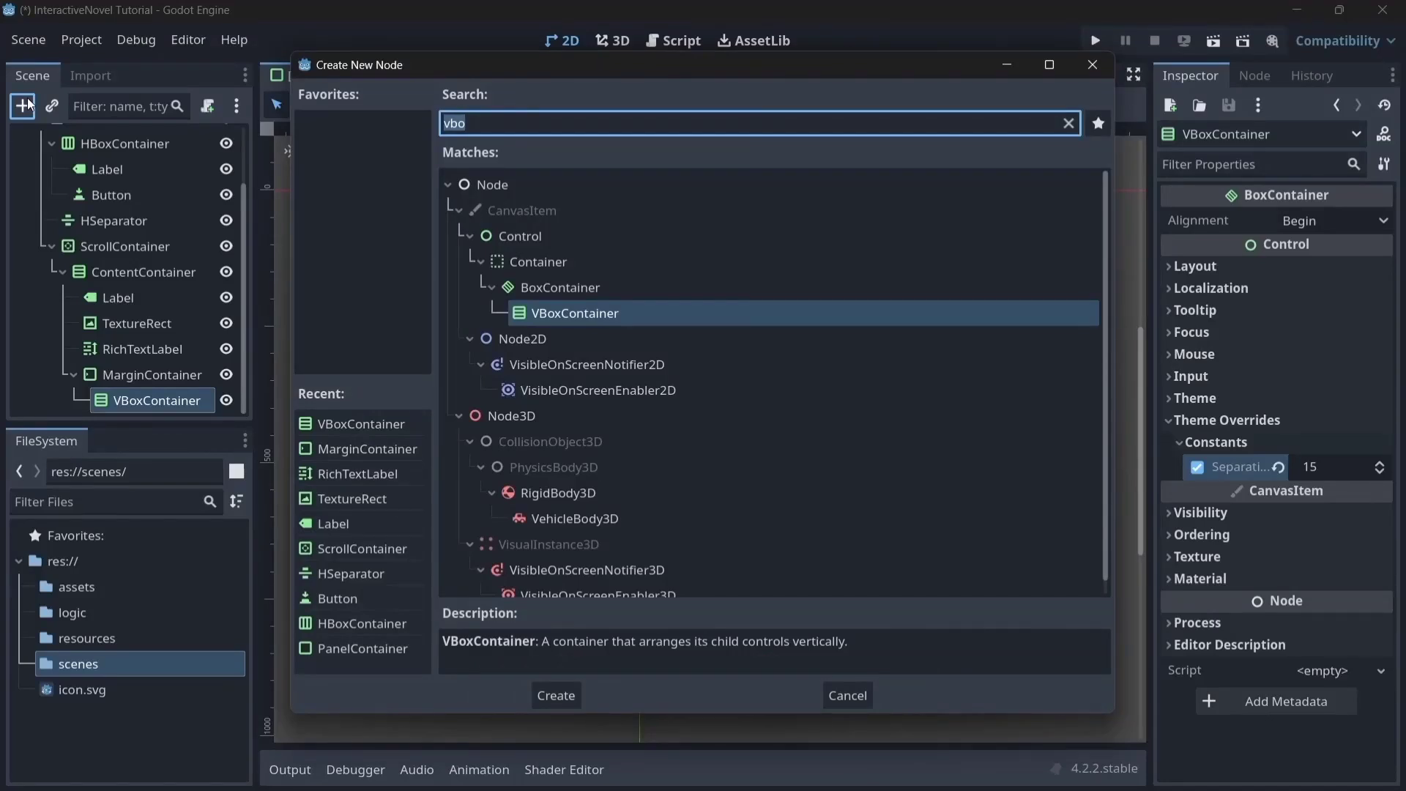
{"action": "type", "text": "Panel"}
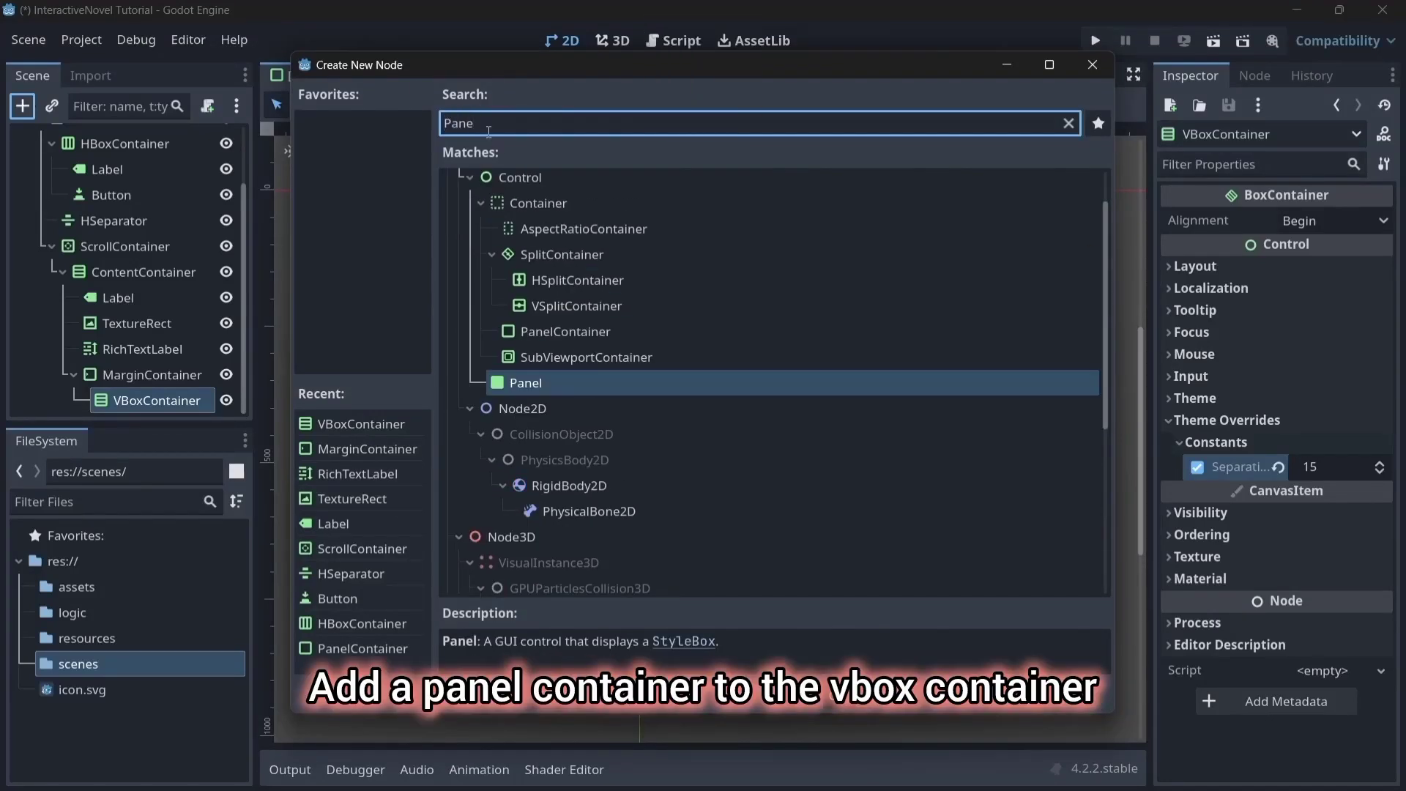
{"action": "type", "text": "Container"}
{"action": "key", "text": "Return"}
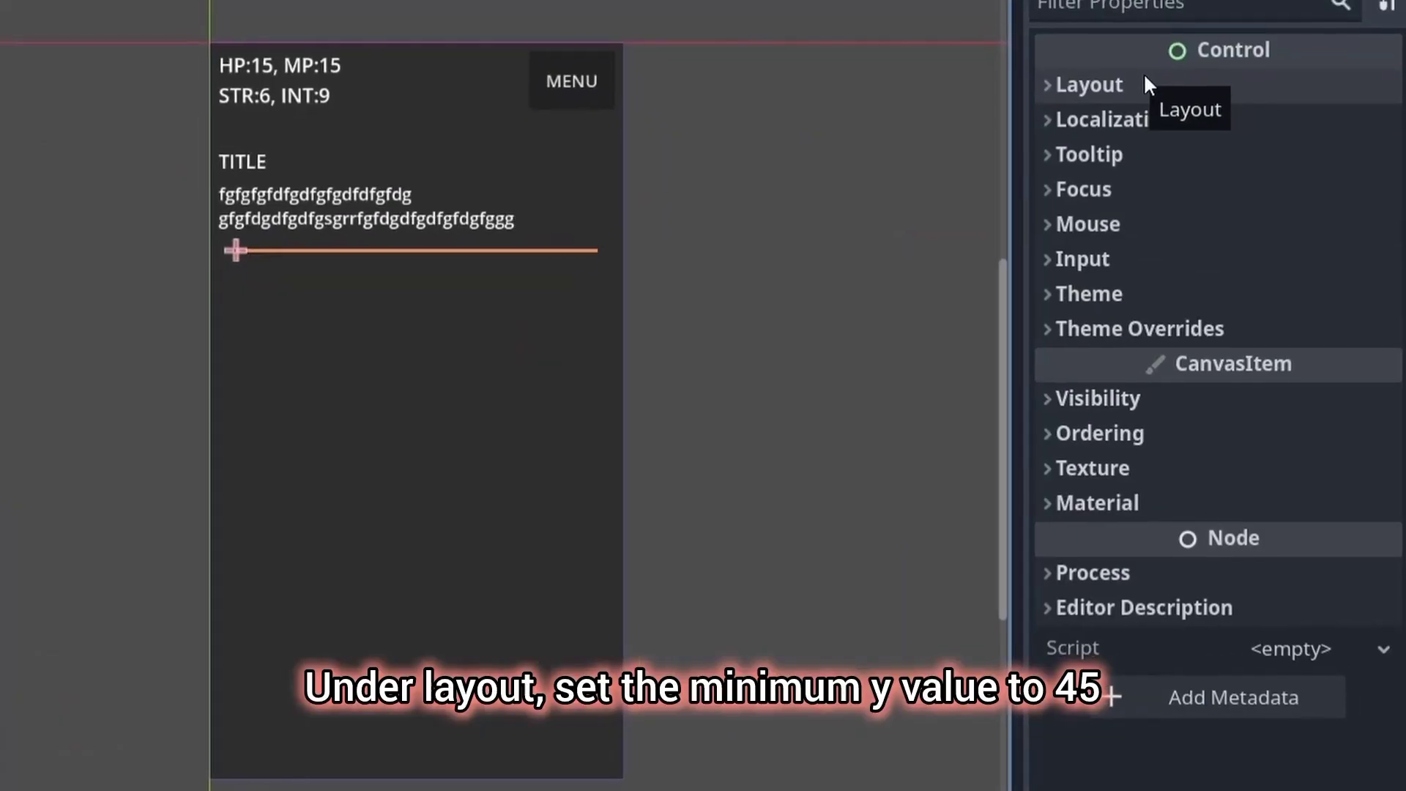
{"action": "left_click", "coordinate": [1099, 97]}
{"action": "scroll", "coordinate": [1278, 198], "scroll_direction": "down", "scroll_amount": 3}
{"action": "left_click", "coordinate": [1281, 195]}
{"action": "type", "text": "45"}
{"action": "key", "text": "Return"}
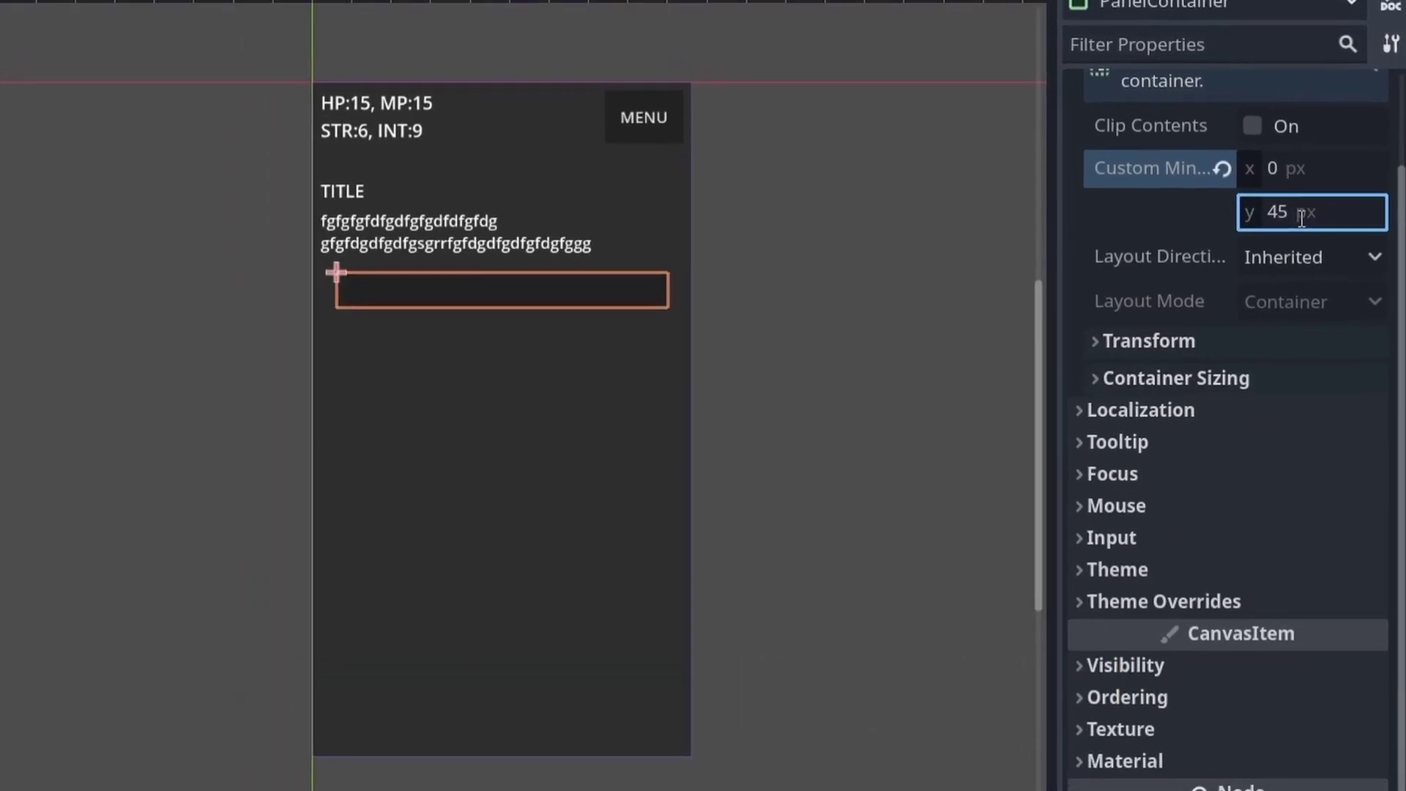
Assign a new StyleBox to the PanelContainer's panel style override.
{"action": "left_click", "coordinate": [1163, 599]}
{"action": "scroll", "coordinate": [1219, 620], "scroll_direction": "down", "scroll_amount": 2}
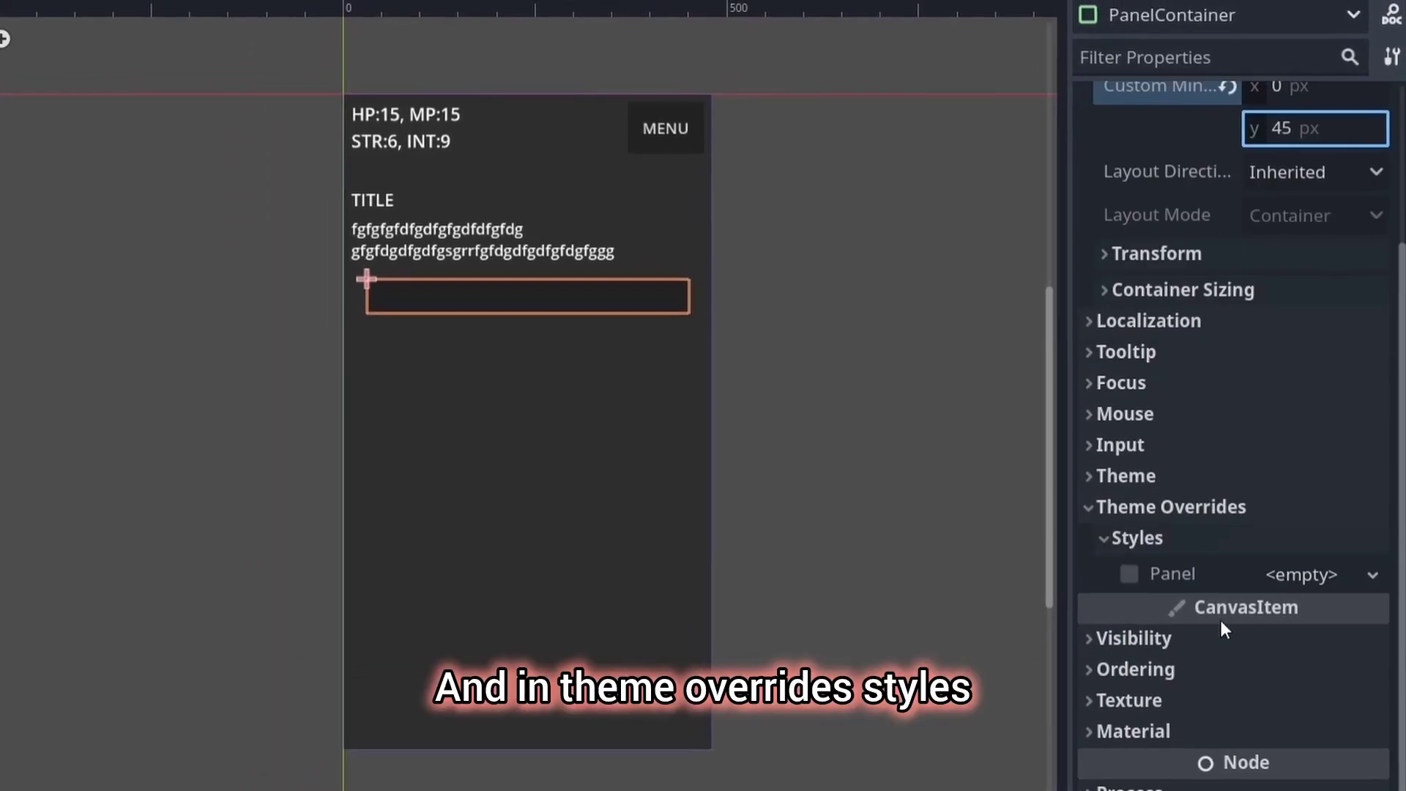
{"action": "left_click", "coordinate": [1302, 574]}
{"action": "left_click", "coordinate": [1298, 620]}
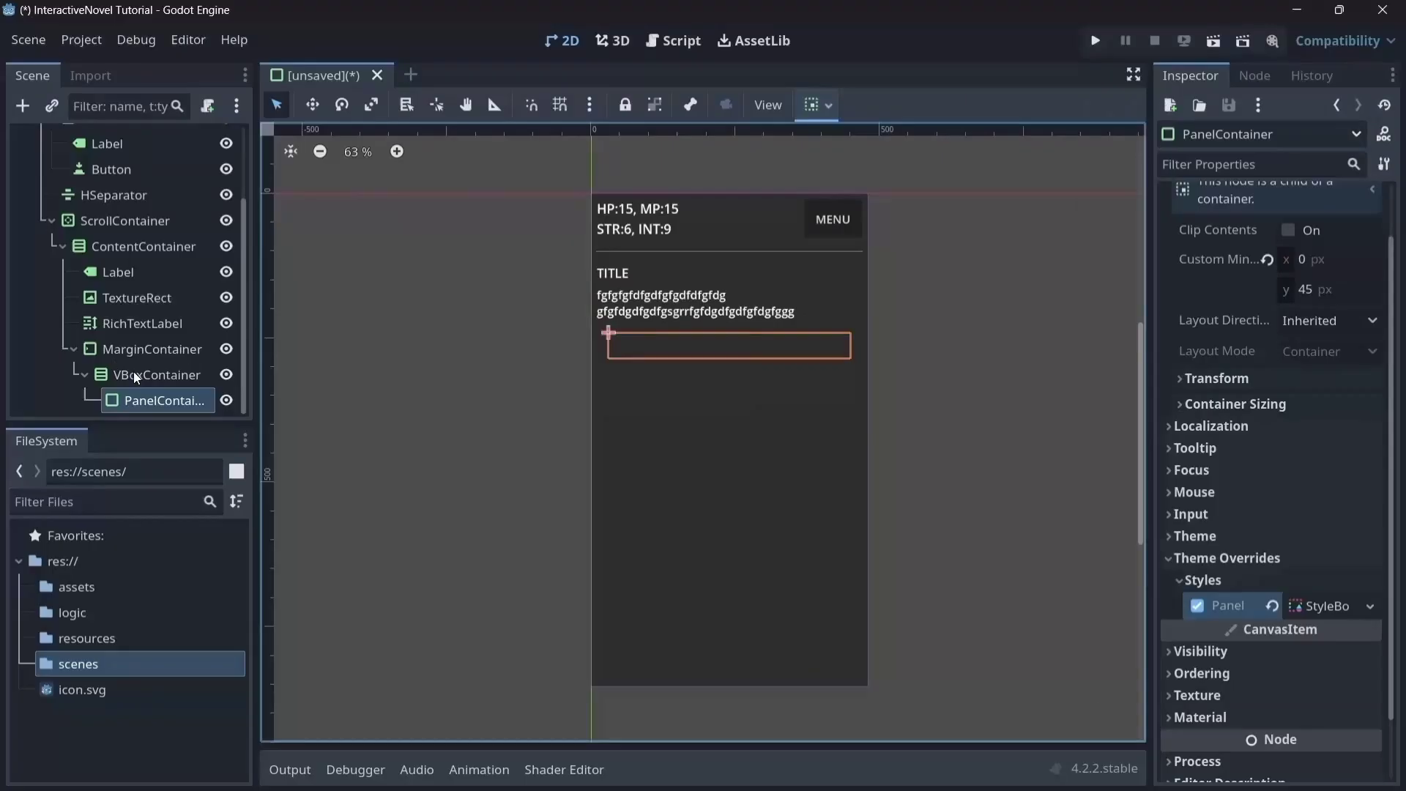
Add a Button under the PanelContainer with Focus Mode set to None.
{"action": "left_click", "coordinate": [22, 106]}
{"action": "type", "text": "butt"}
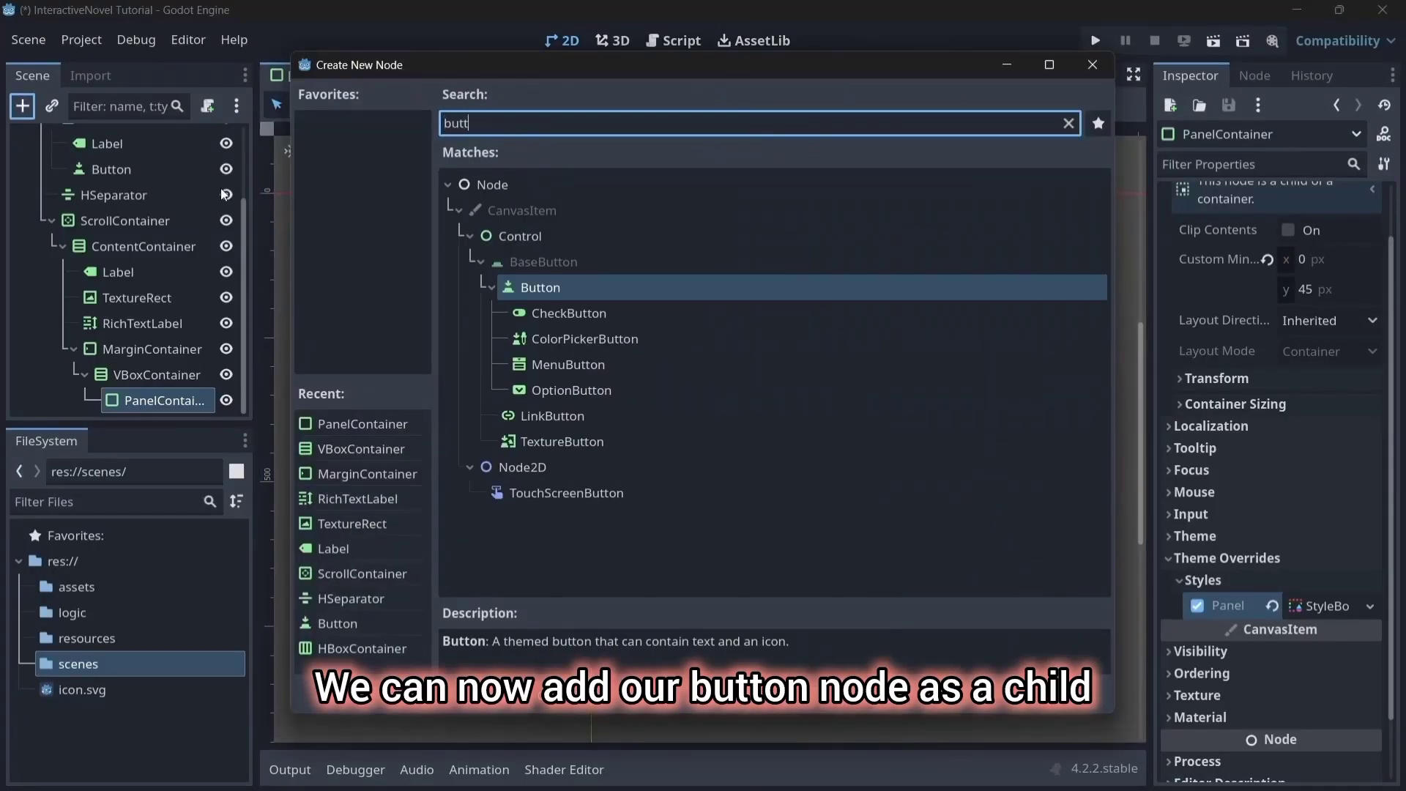
{"action": "key", "text": "Return"}
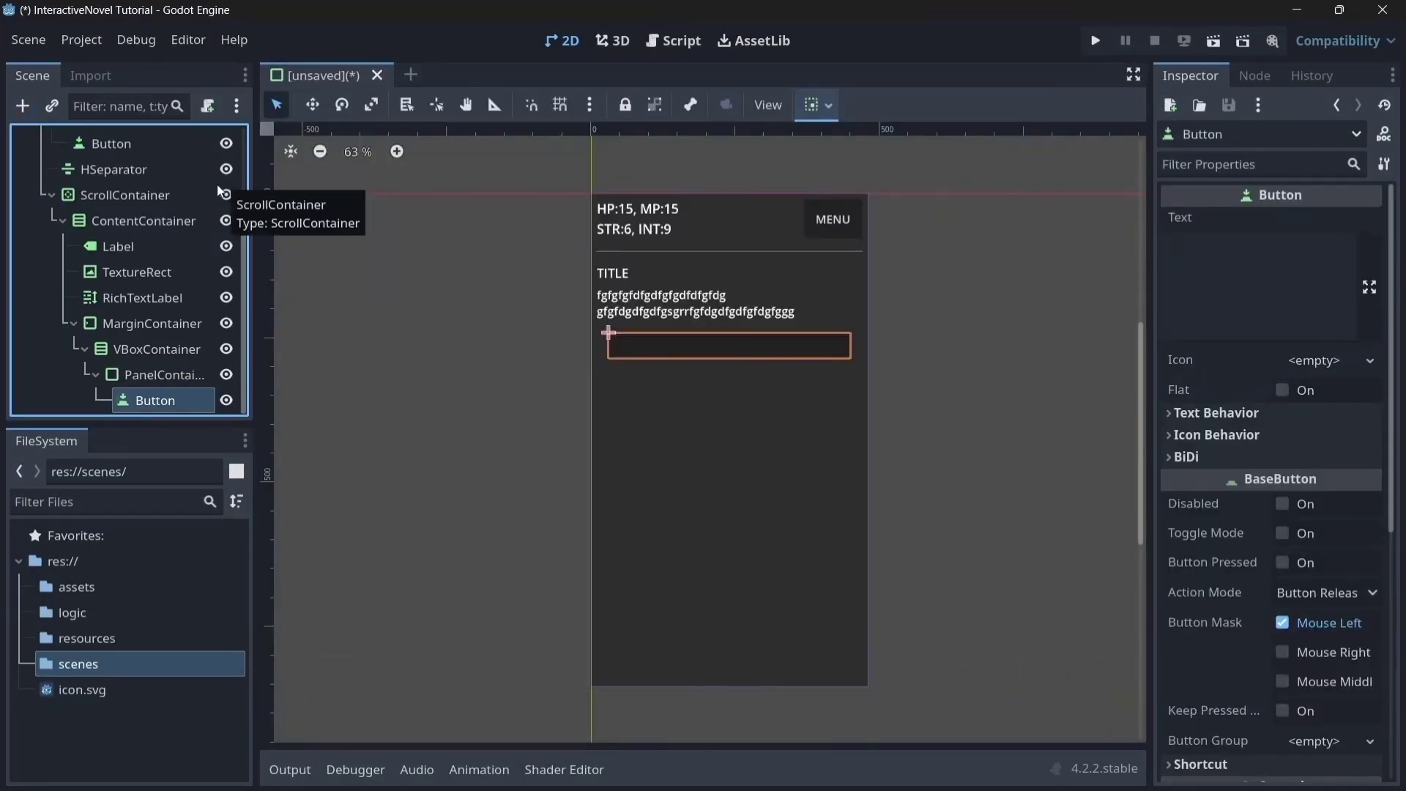
{"action": "scroll", "coordinate": [1338, 396], "scroll_direction": "down", "scroll_amount": 8}
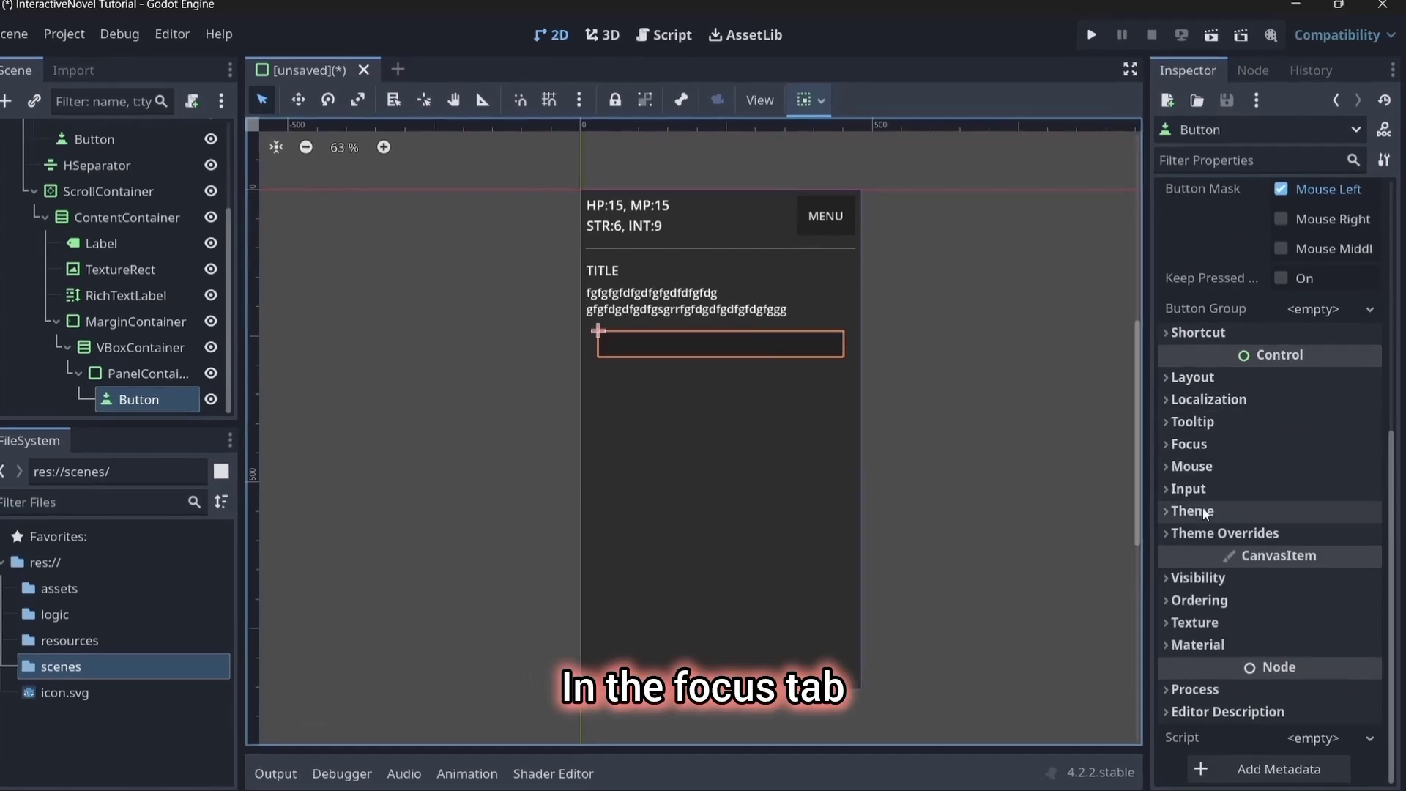
{"action": "left_click", "coordinate": [1191, 296]}
{"action": "left_click", "coordinate": [1297, 506]}
{"action": "left_click", "coordinate": [1307, 541]}
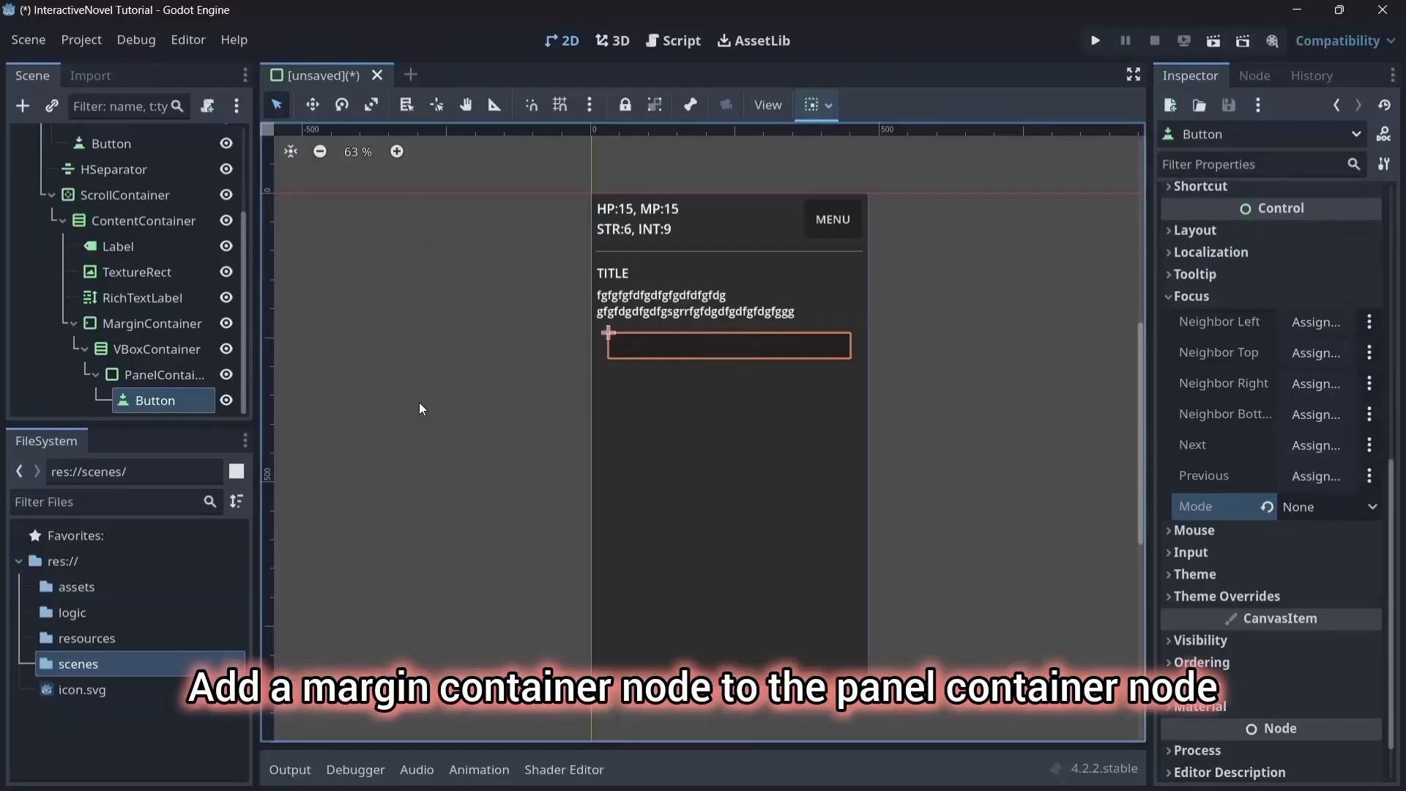
Add a MarginContainer under the PanelContainer with Mouse Filter set to Ignore.
{"action": "left_click", "coordinate": [176, 375]}
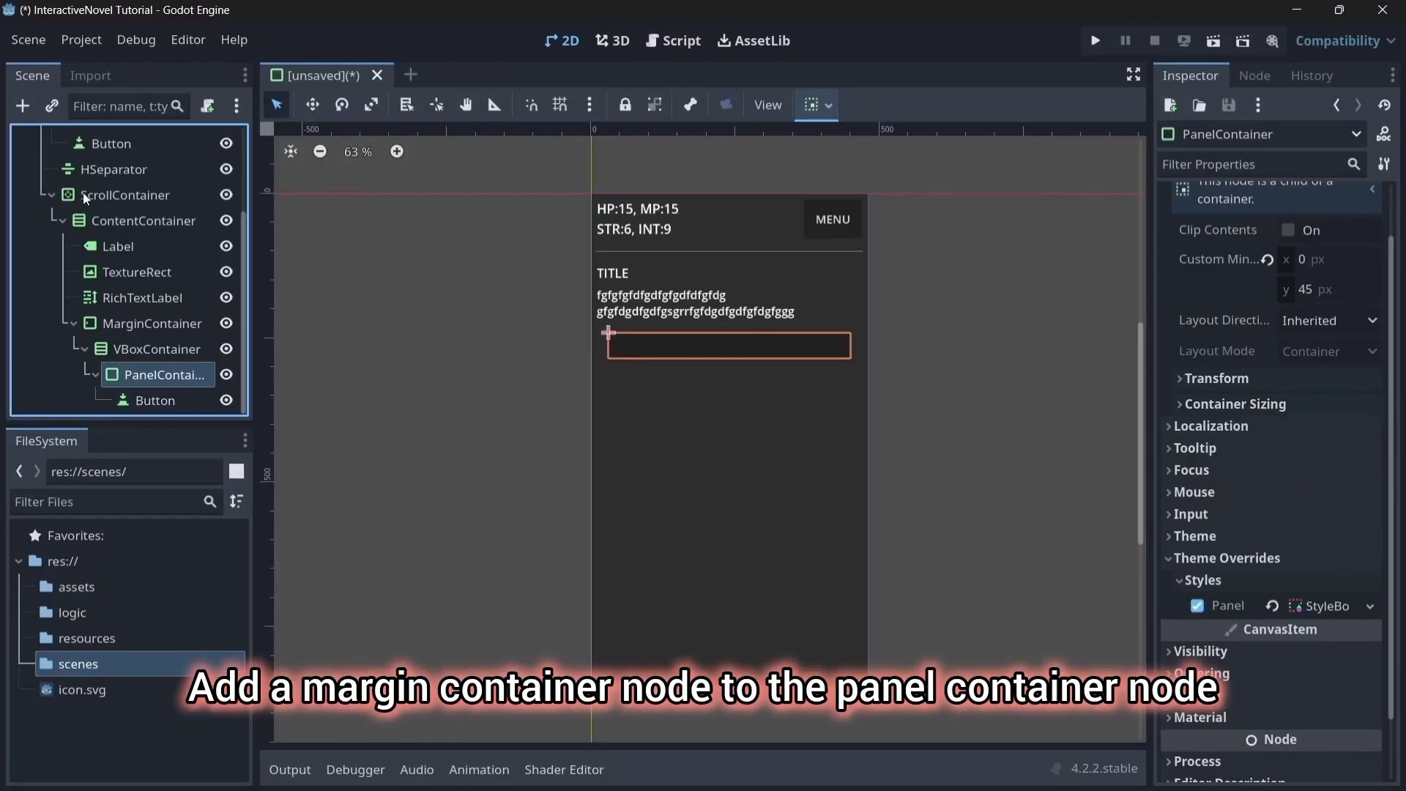
{"action": "left_click", "coordinate": [22, 107]}
{"action": "type", "text": "marginc"}
{"action": "key", "text": "Return"}
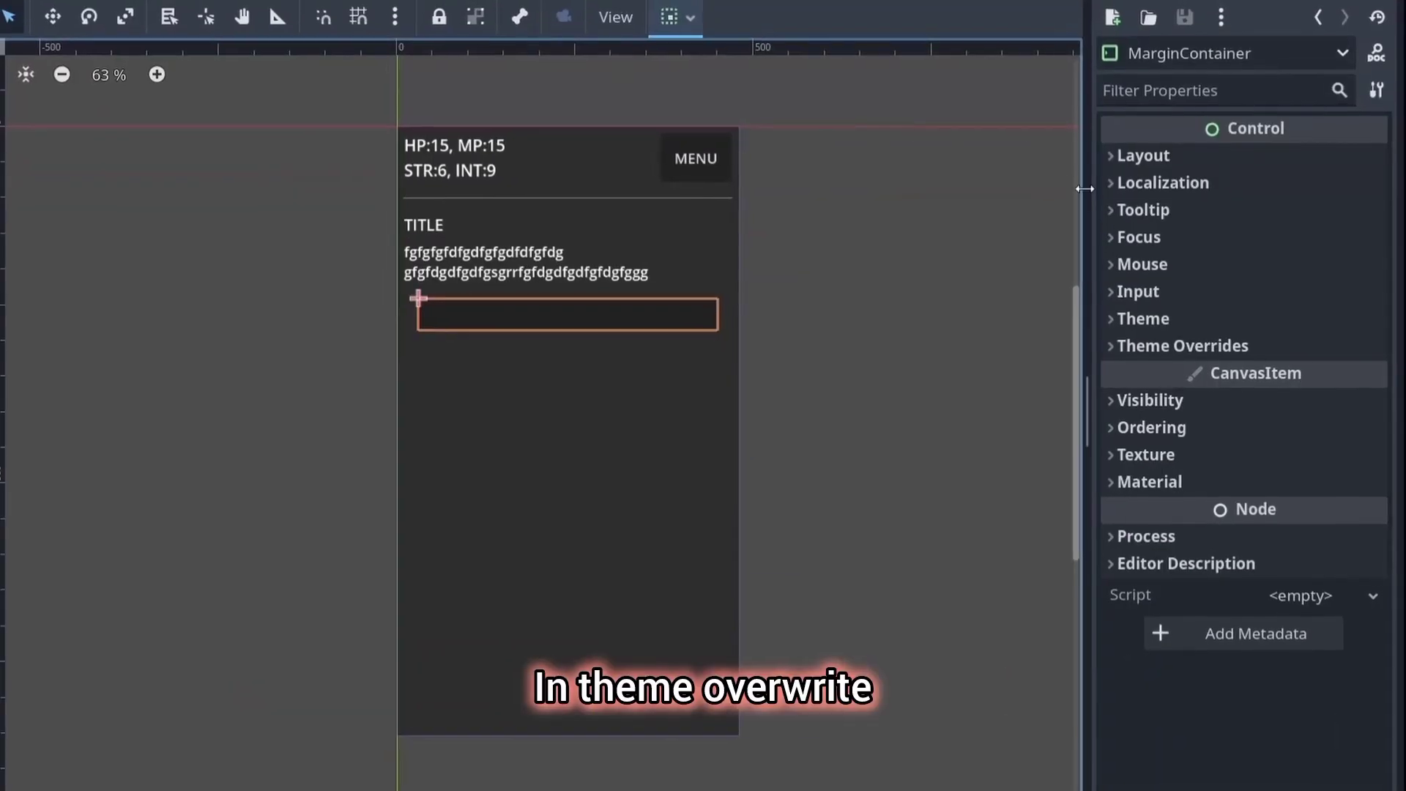
{"action": "left_click", "coordinate": [1194, 304]}
{"action": "left_click", "coordinate": [1337, 328]}
{"action": "left_click", "coordinate": [1318, 393]}
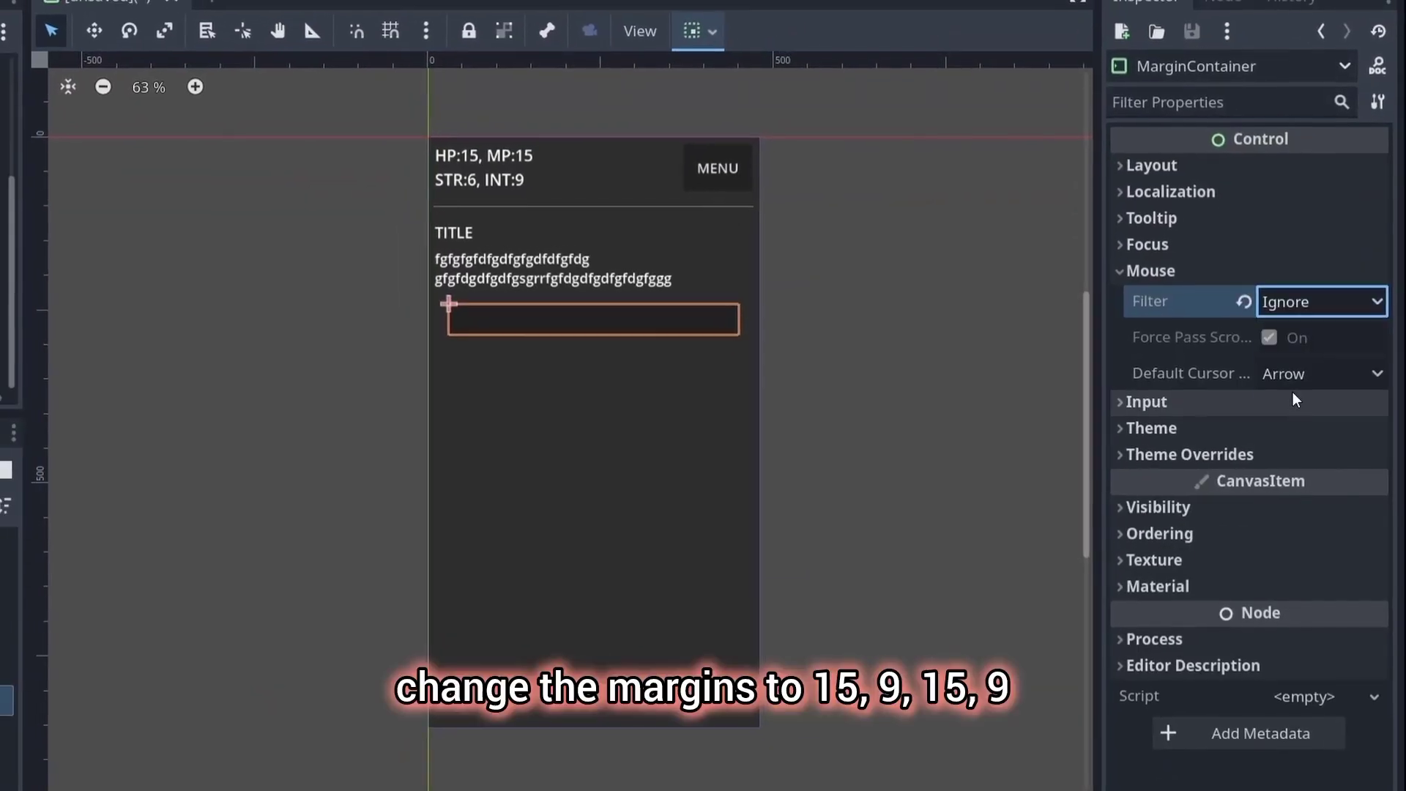
Override its margin constants to 15, 9, 15 and 9.
{"action": "left_click", "coordinate": [1193, 455]}
{"action": "left_click", "coordinate": [1190, 481]}
{"action": "left_click", "coordinate": [1302, 502]}
{"action": "type", "text": "15"}
{"action": "left_click", "coordinate": [1285, 542]}
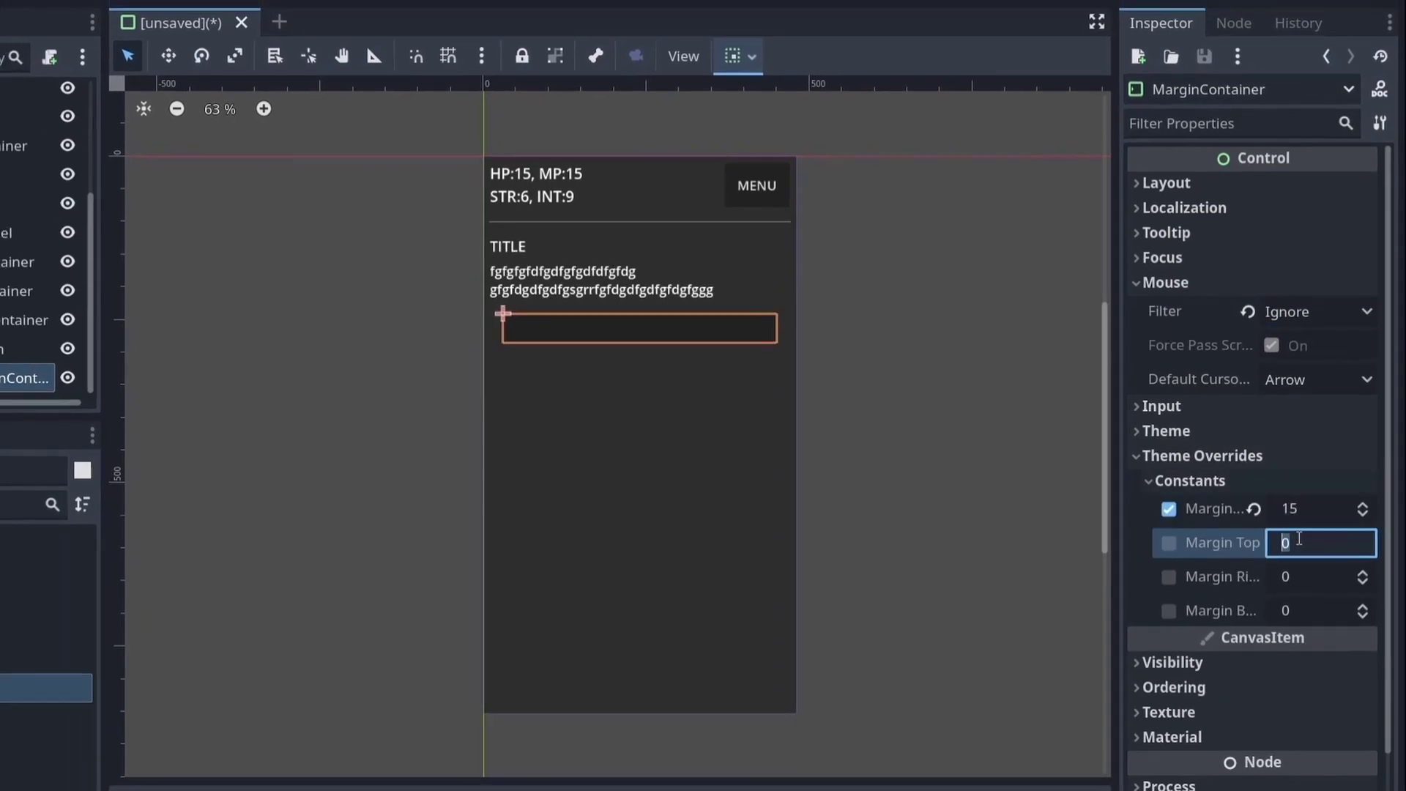
{"action": "type", "text": "9"}
{"action": "left_click", "coordinate": [1300, 577]}
{"action": "type", "text": "15"}
{"action": "left_click", "coordinate": [1303, 608]}
{"action": "type", "text": "9"}
{"action": "key", "text": "Return"}
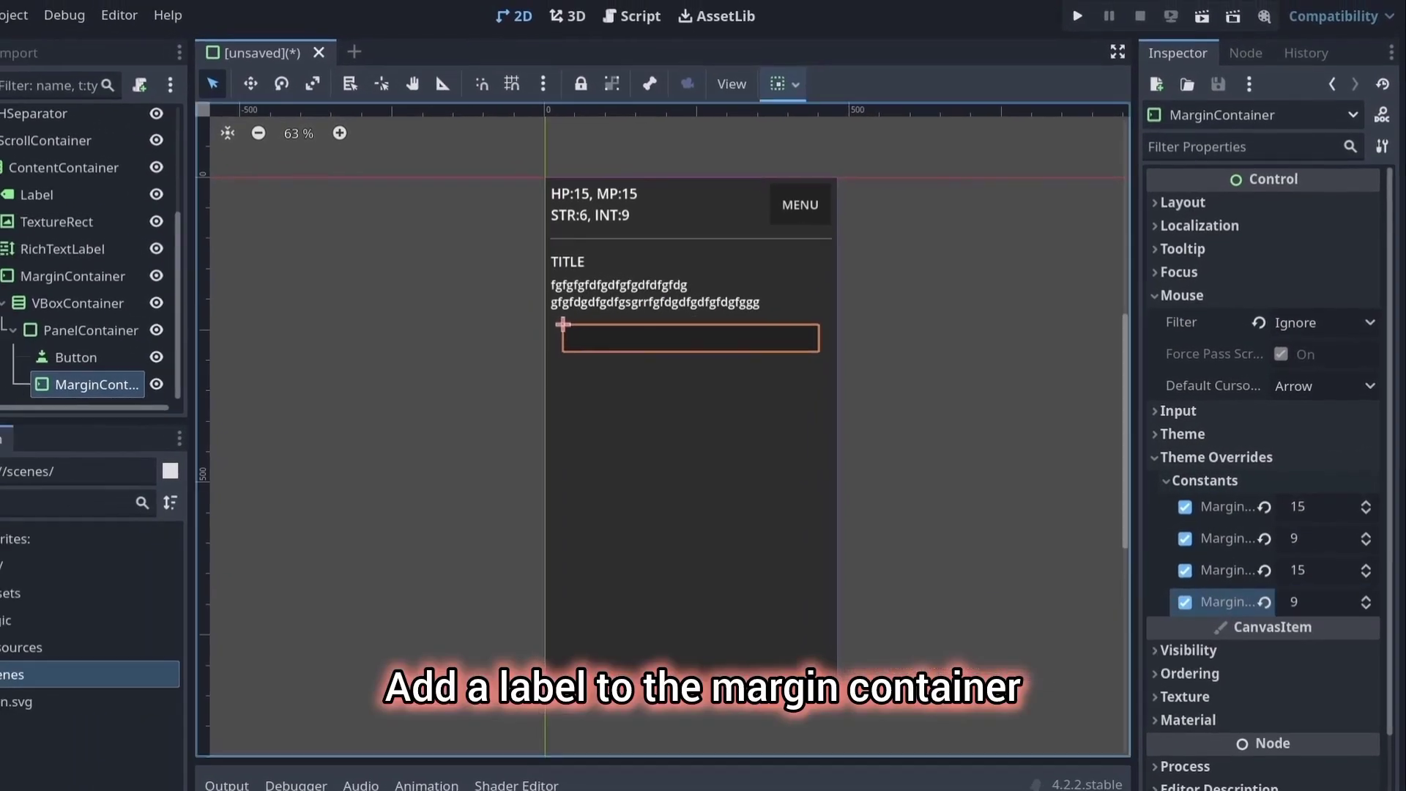
Add a Label inside with font size 20 and the text 'Choice Text'.
{"action": "left_click", "coordinate": [17, 105]}
{"action": "type", "text": "label"}
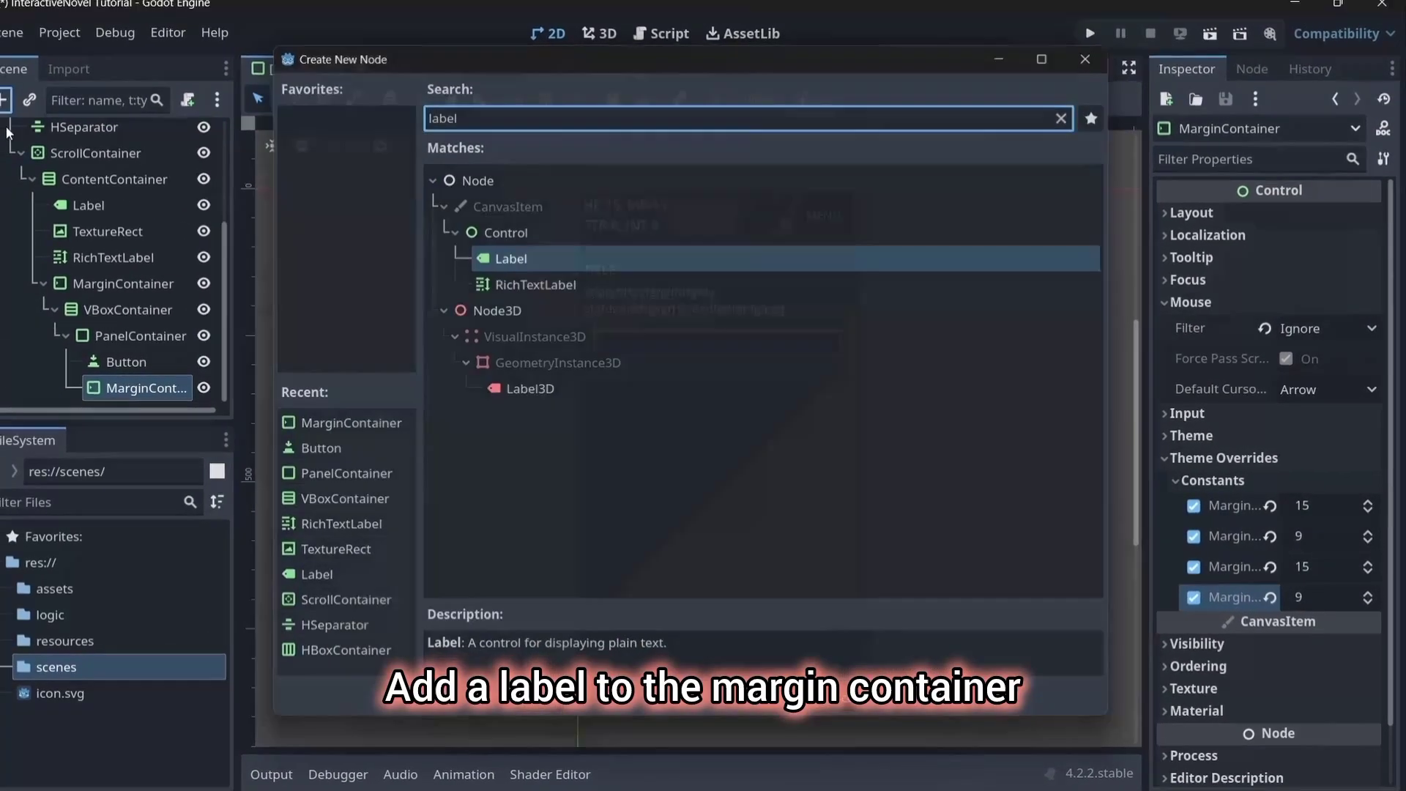
{"action": "key", "text": "Return"}
{"action": "scroll", "coordinate": [1272, 512], "scroll_direction": "down", "scroll_amount": 10}
{"action": "left_click", "coordinate": [1271, 647]}
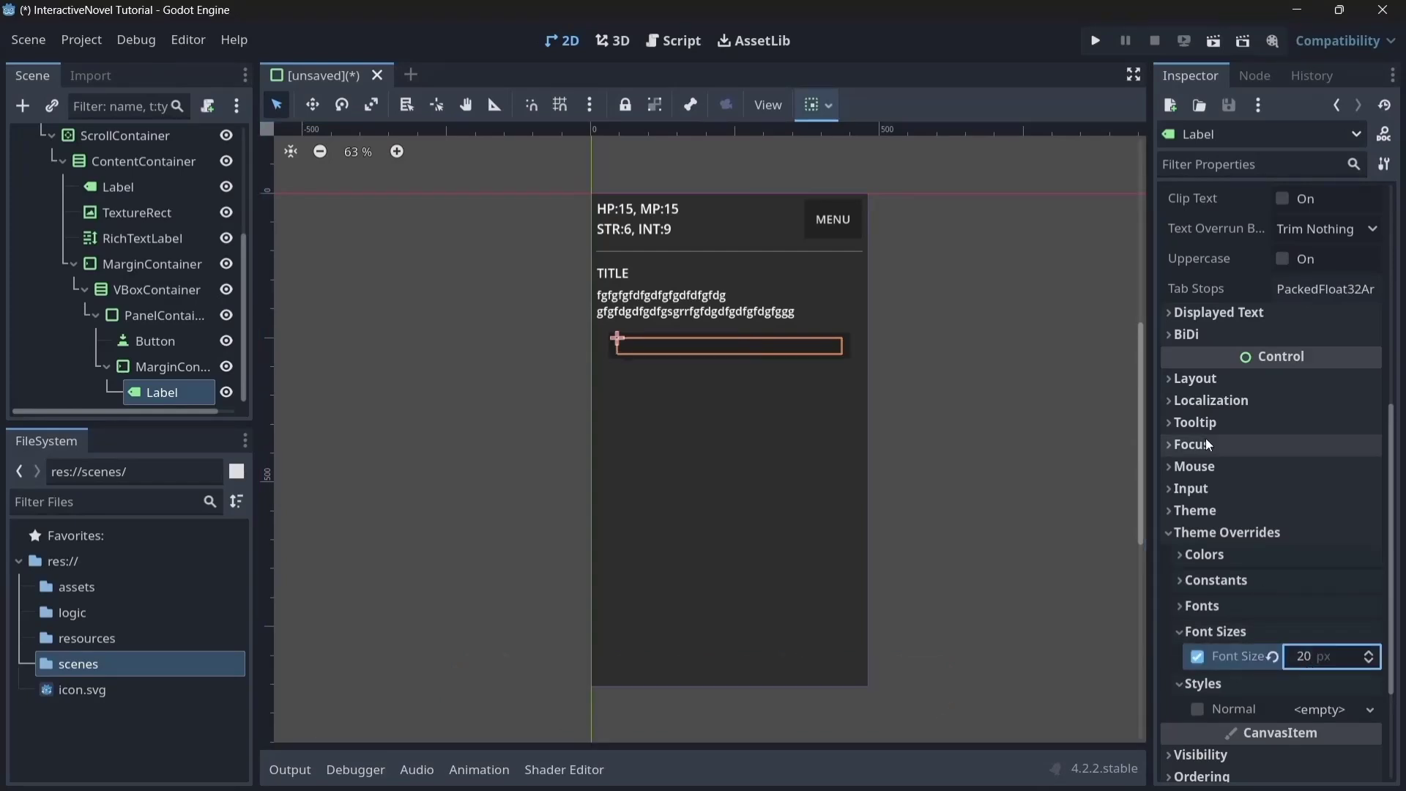
{"action": "scroll", "coordinate": [1208, 444], "scroll_direction": "up", "scroll_amount": 5}
{"action": "left_click", "coordinate": [1176, 276]}
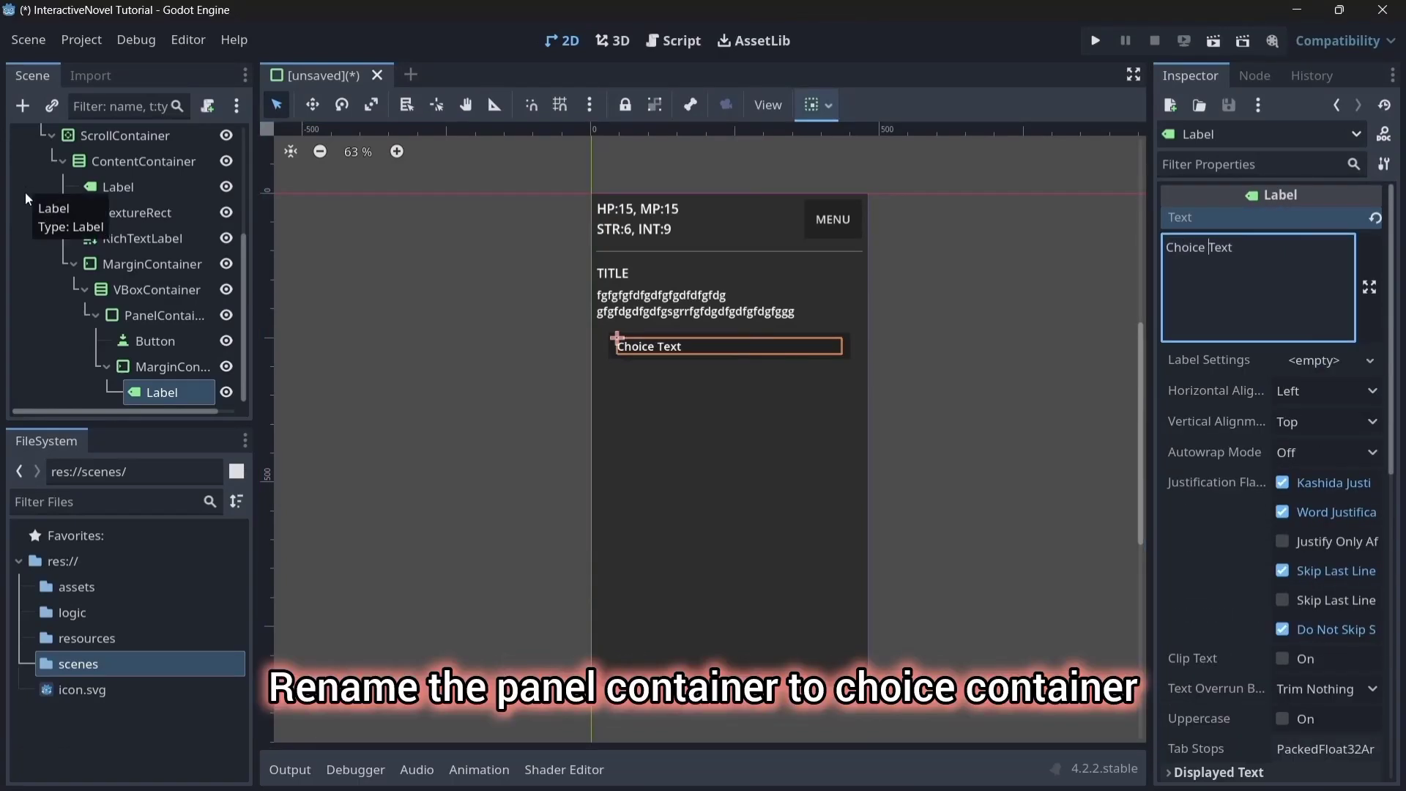
Rename the PanelContainer to 'Choice Container'.
{"action": "left_click", "coordinate": [164, 315]}
{"action": "double_click", "coordinate": [170, 313]}
{"action": "type", "text": "Choice"}
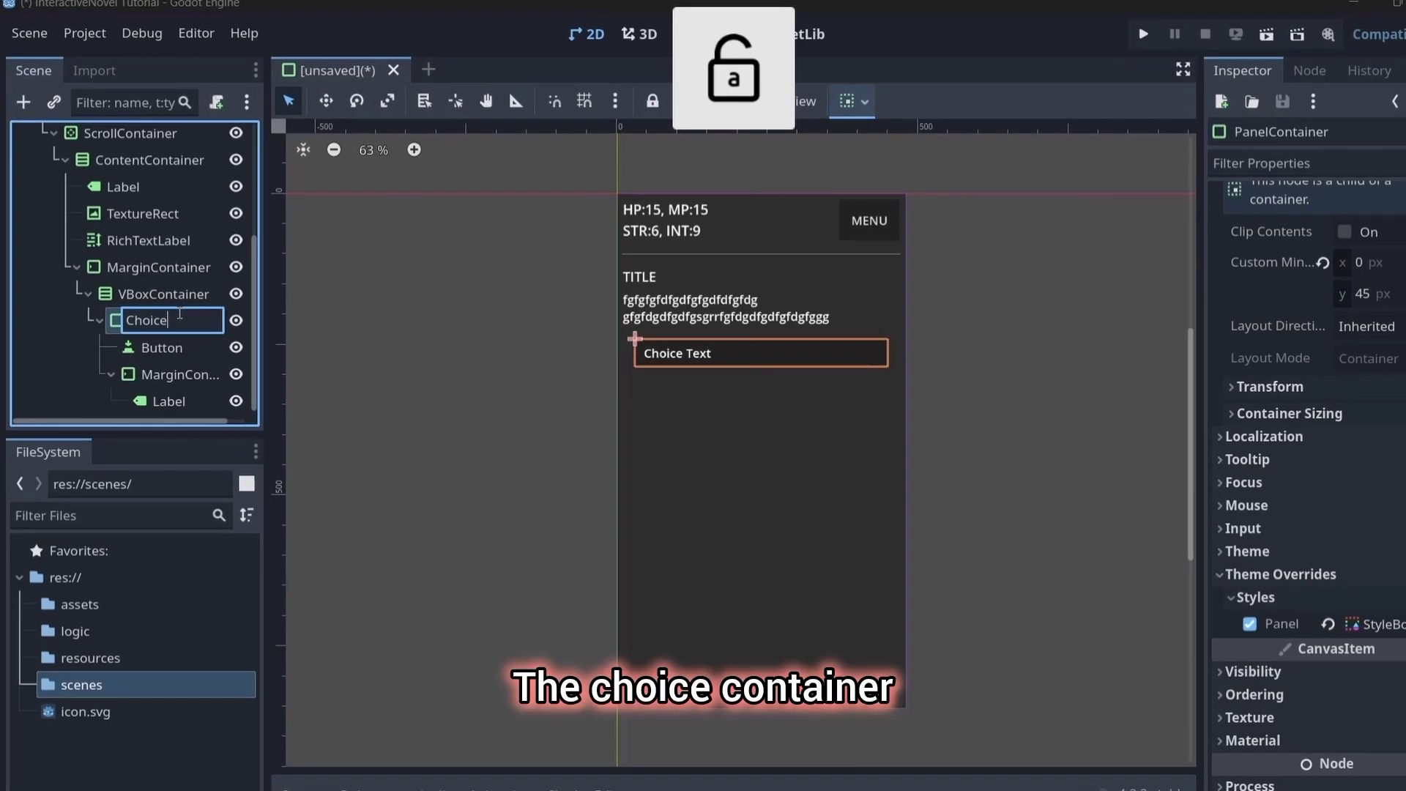
{"action": "type", "text": " Container"}
{"action": "key", "text": "Return"}
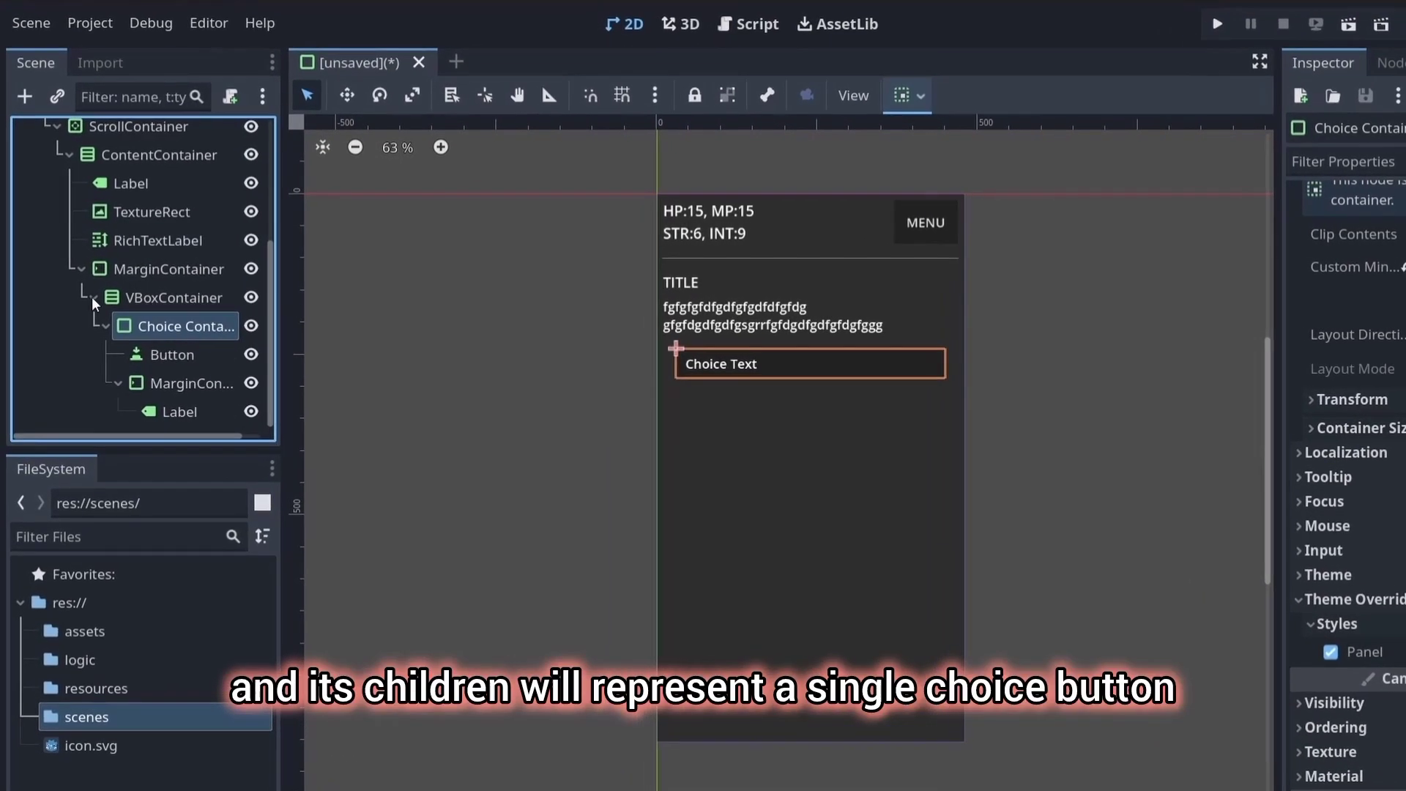
Duplicate Choice Container twice so three Choice Text entries stack.
{"action": "left_click", "coordinate": [105, 326]}
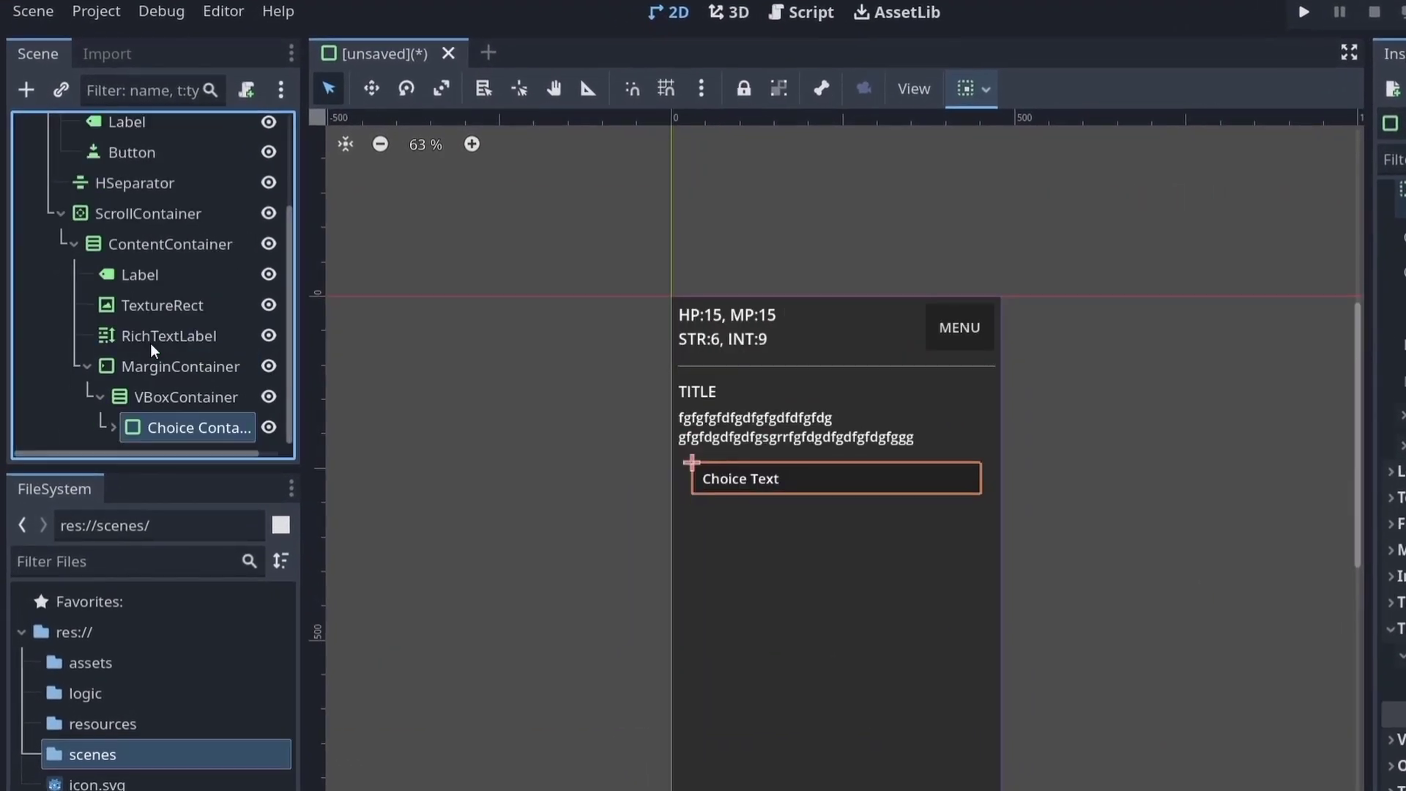
{"action": "key", "text": "ctrl+d"}
{"action": "left_click", "coordinate": [132, 310]}
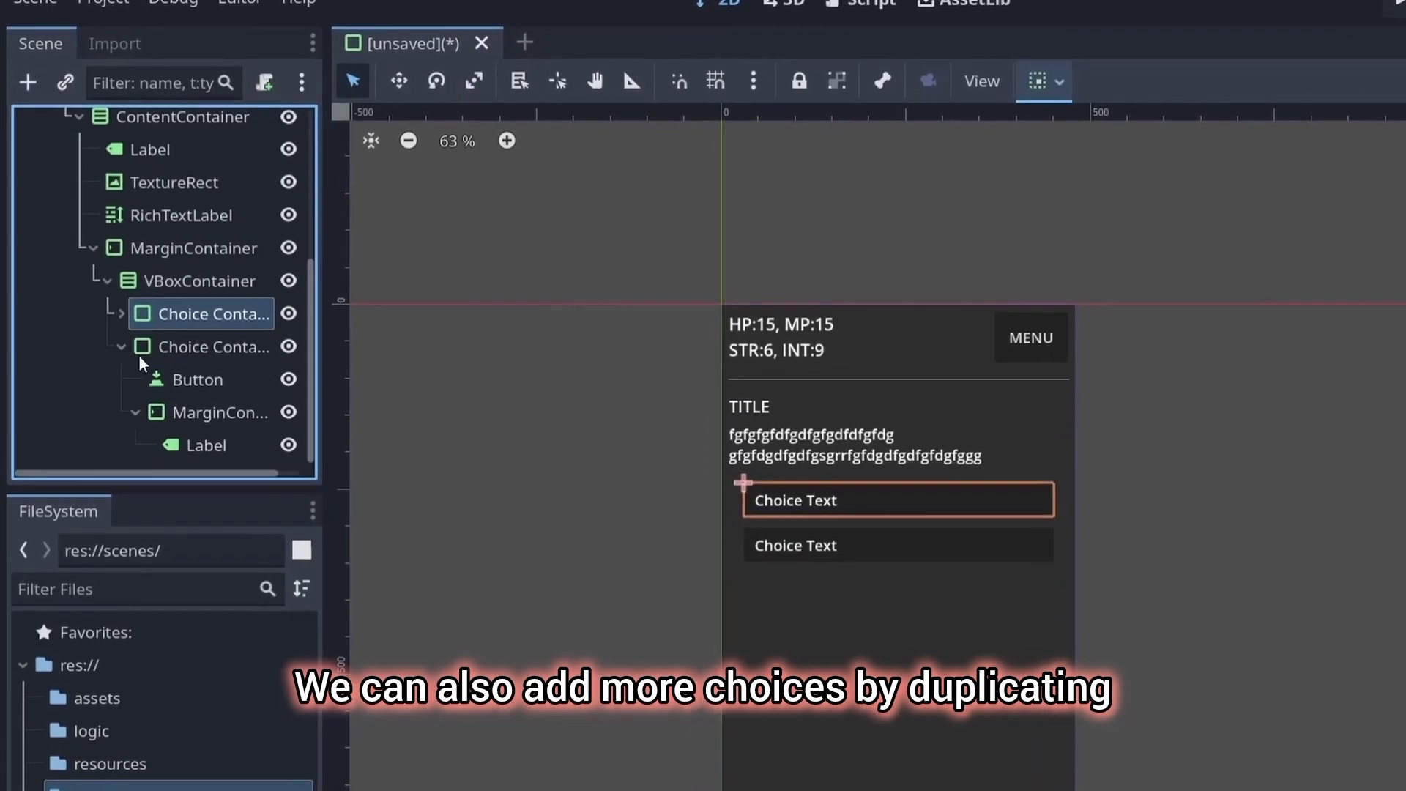
{"action": "key", "text": "ctrl+d"}
{"action": "left_click", "coordinate": [125, 321]}
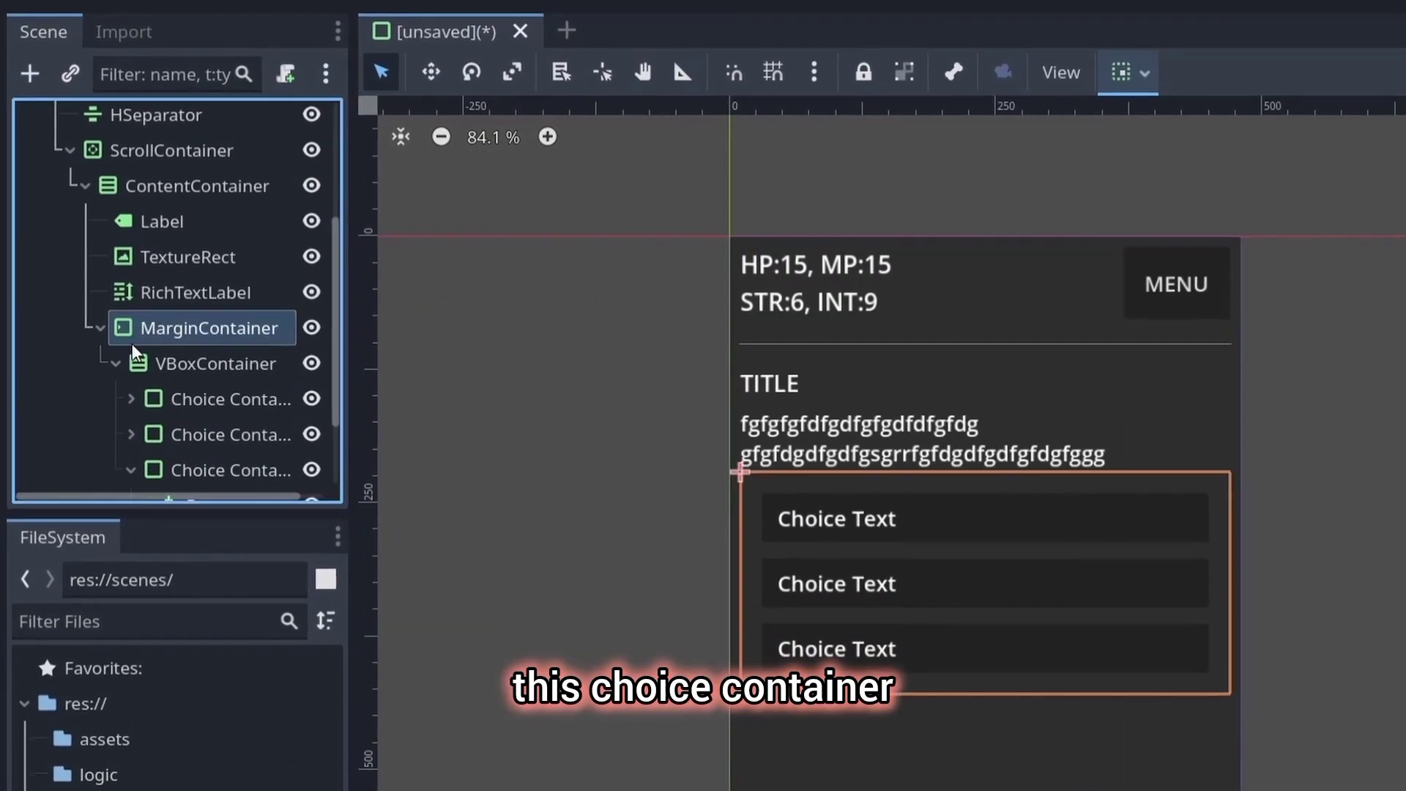
{"action": "left_click", "coordinate": [100, 328]}
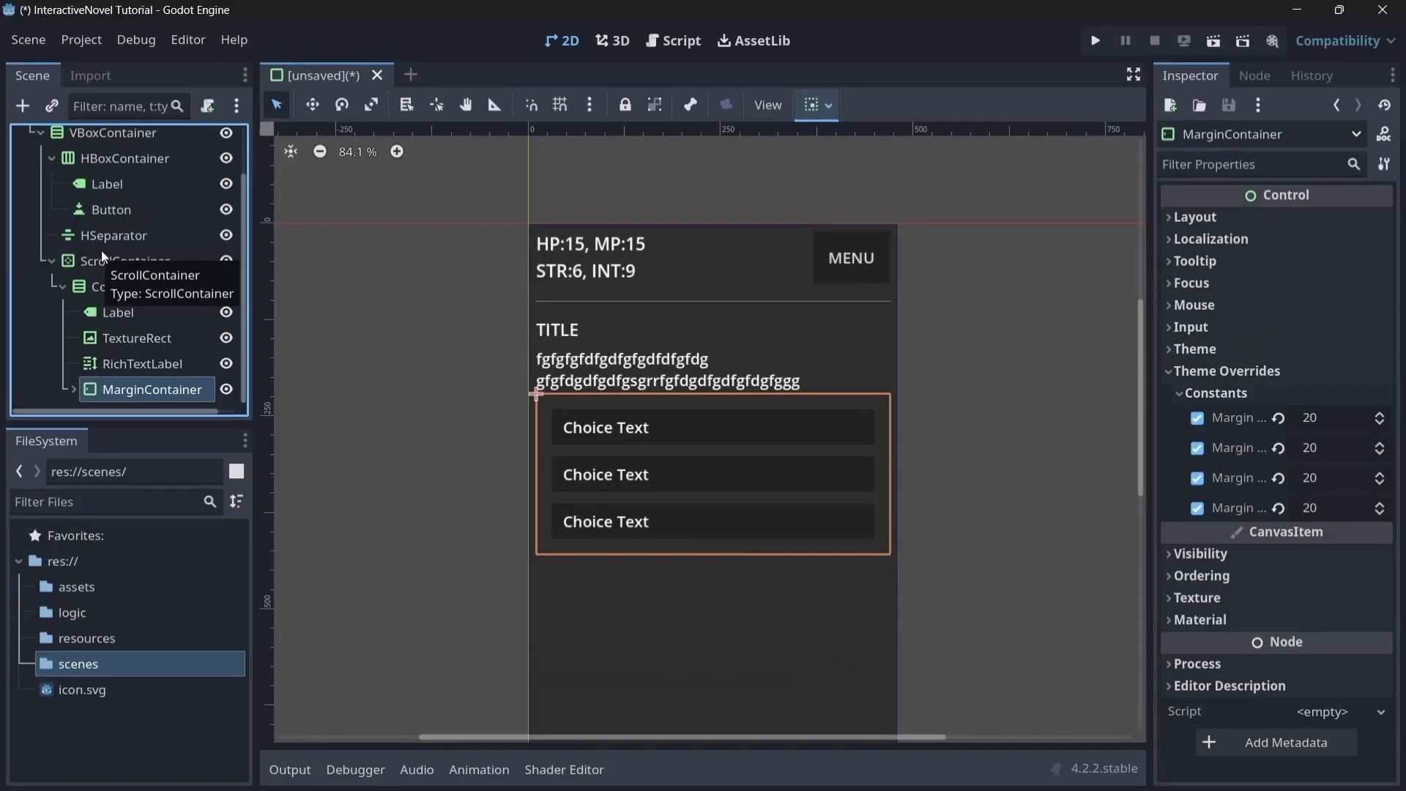
Add an HSeparator under the top-level VBoxContainer.
{"action": "scroll", "coordinate": [94, 189], "scroll_direction": "up", "scroll_amount": 2}
{"action": "left_click", "coordinate": [90, 189]}
{"action": "scroll", "coordinate": [86, 183], "scroll_direction": "down", "scroll_amount": 2}
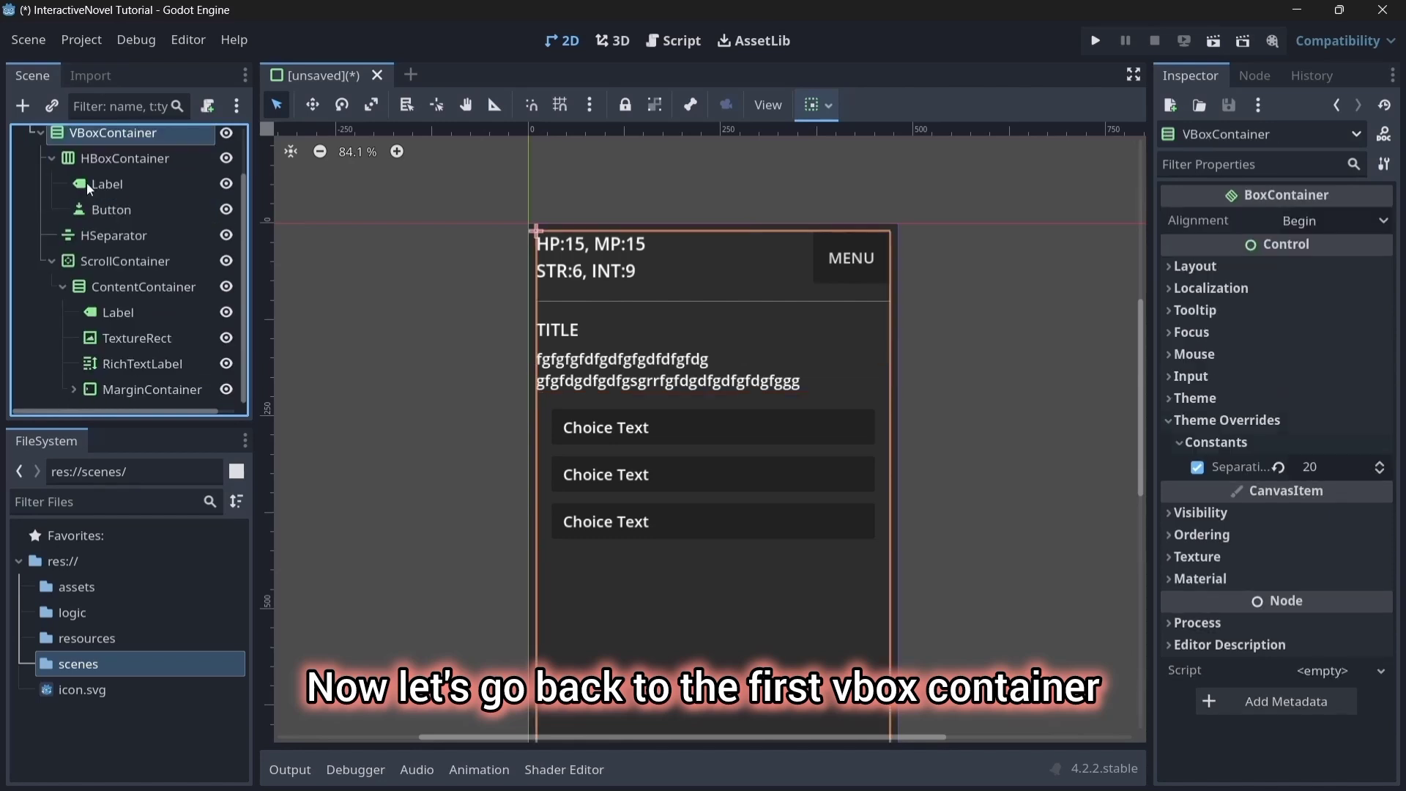
{"action": "left_click", "coordinate": [21, 107]}
{"action": "type", "text": "hs"}
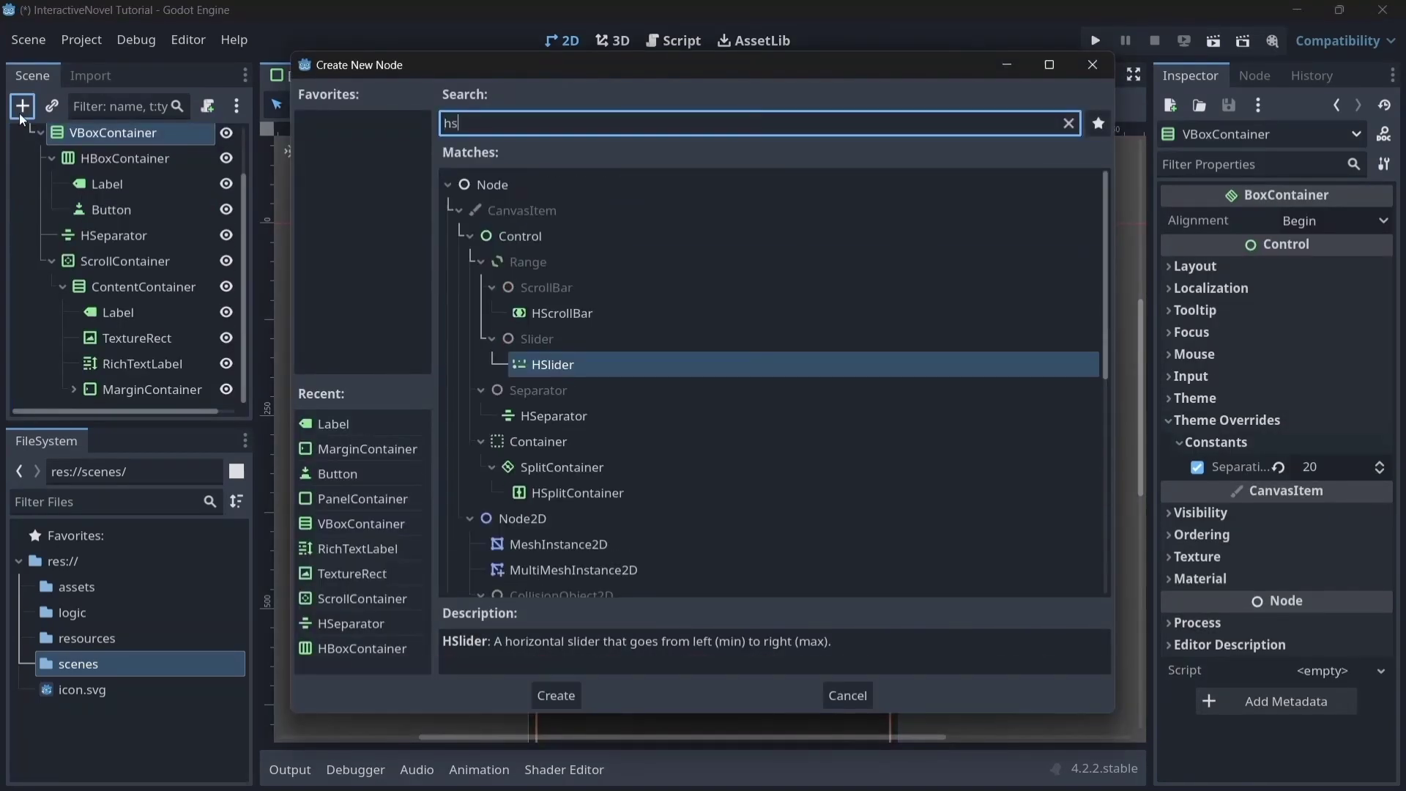
{"action": "key", "text": "Return"}
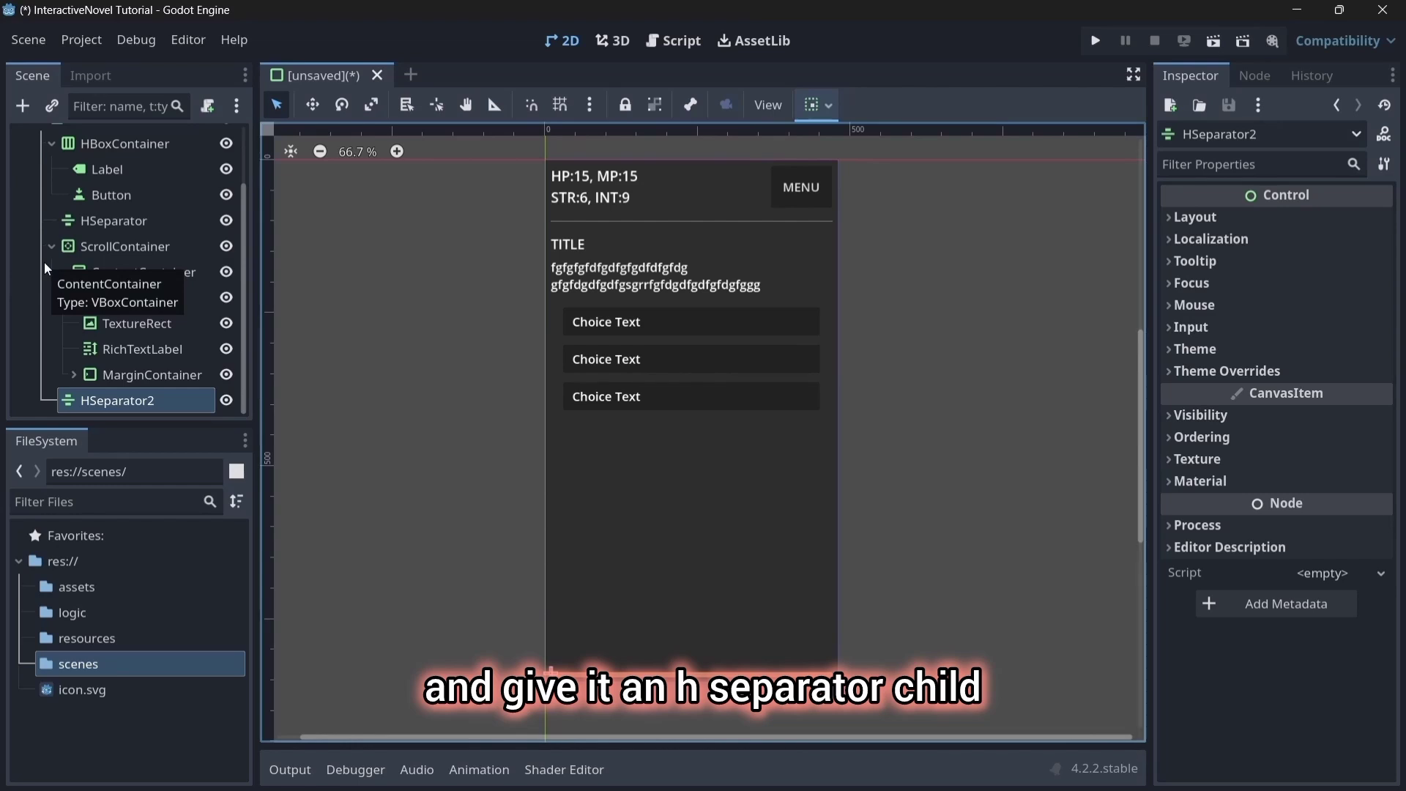
Add an HBoxContainer under the VBoxContainer.
{"action": "scroll", "coordinate": [73, 194], "scroll_direction": "up", "scroll_amount": 2}
{"action": "left_click", "coordinate": [109, 191]}
{"action": "left_click", "coordinate": [21, 108]}
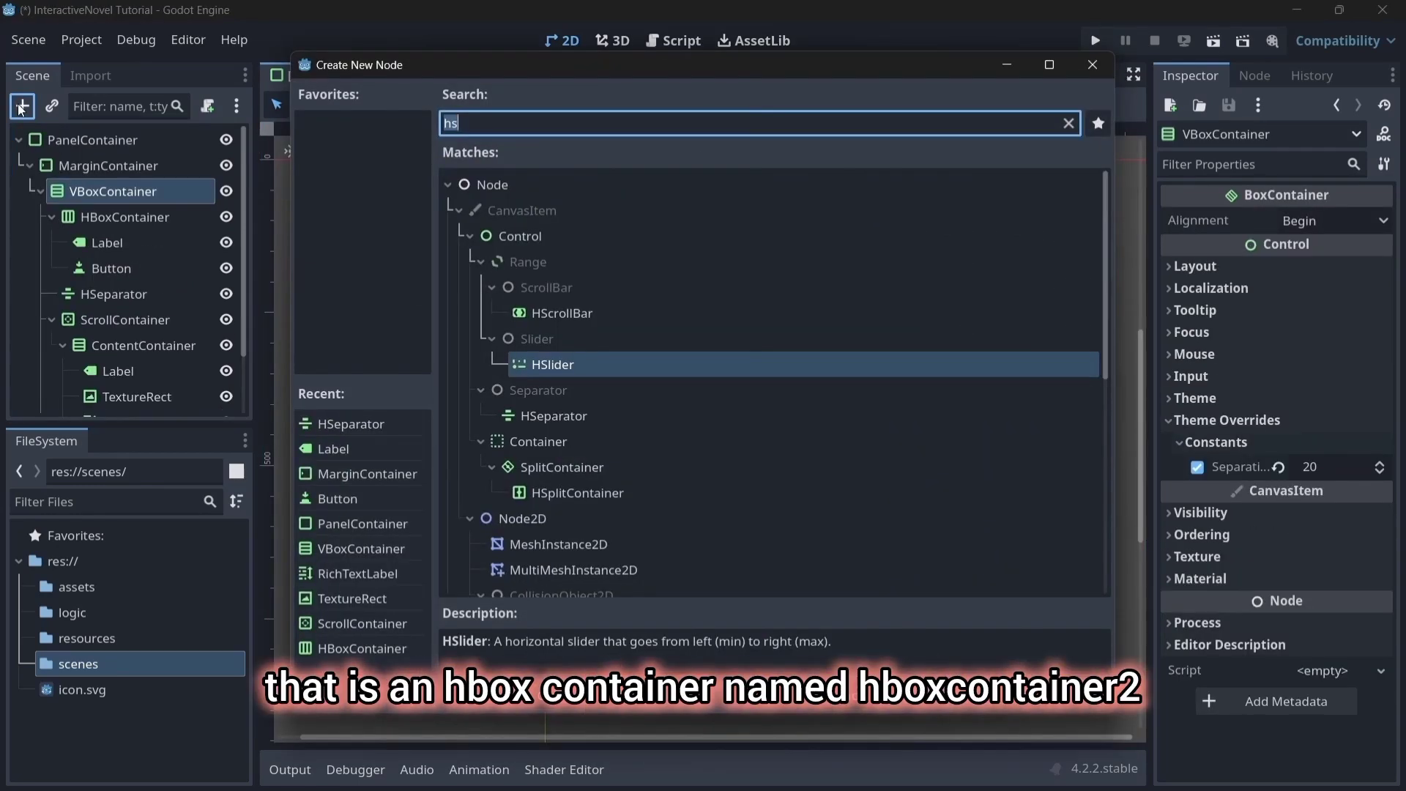
{"action": "type", "text": "vb"}
{"action": "key", "text": "BackSpace"}
{"action": "key", "text": "BackSpace"}
{"action": "type", "text": "hbo"}
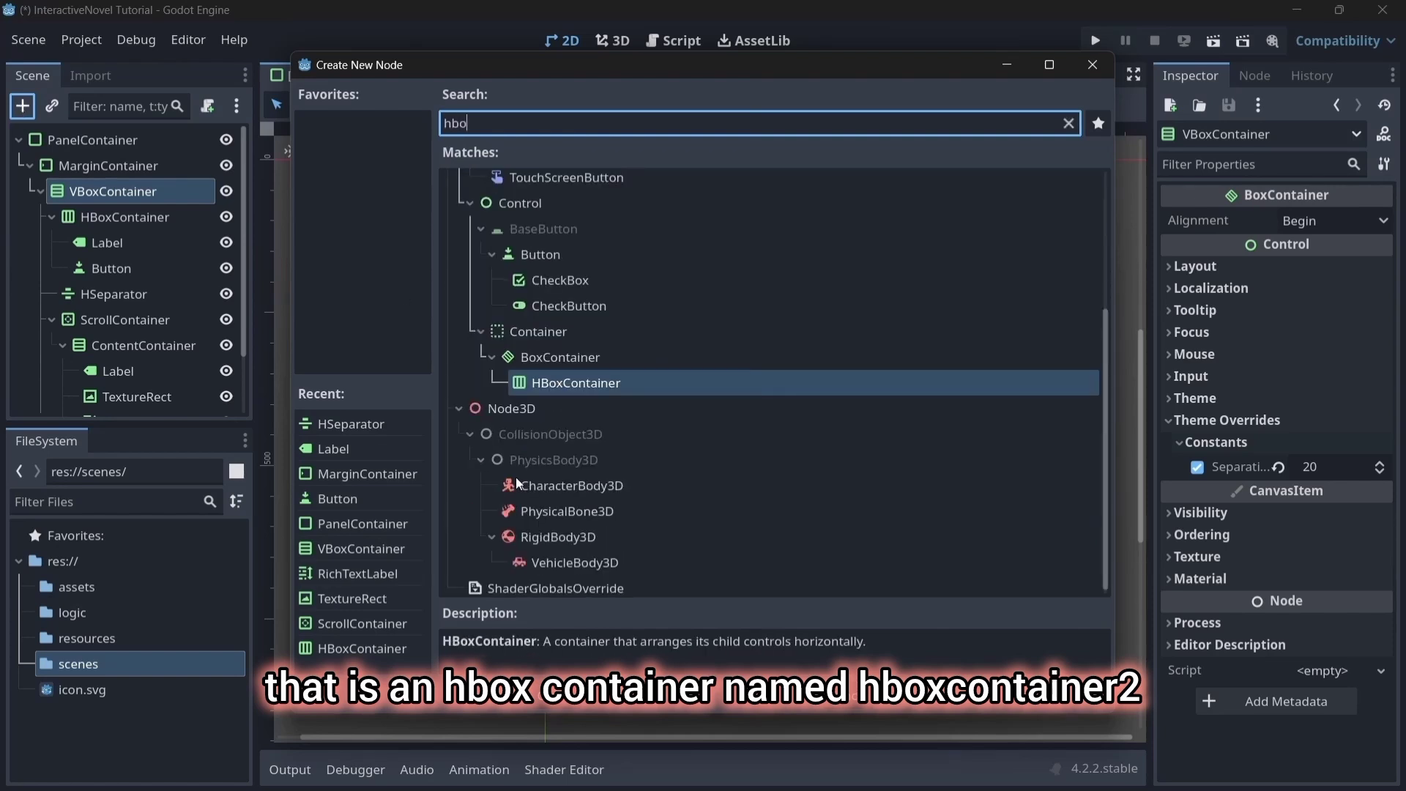
{"action": "key", "text": "Return"}
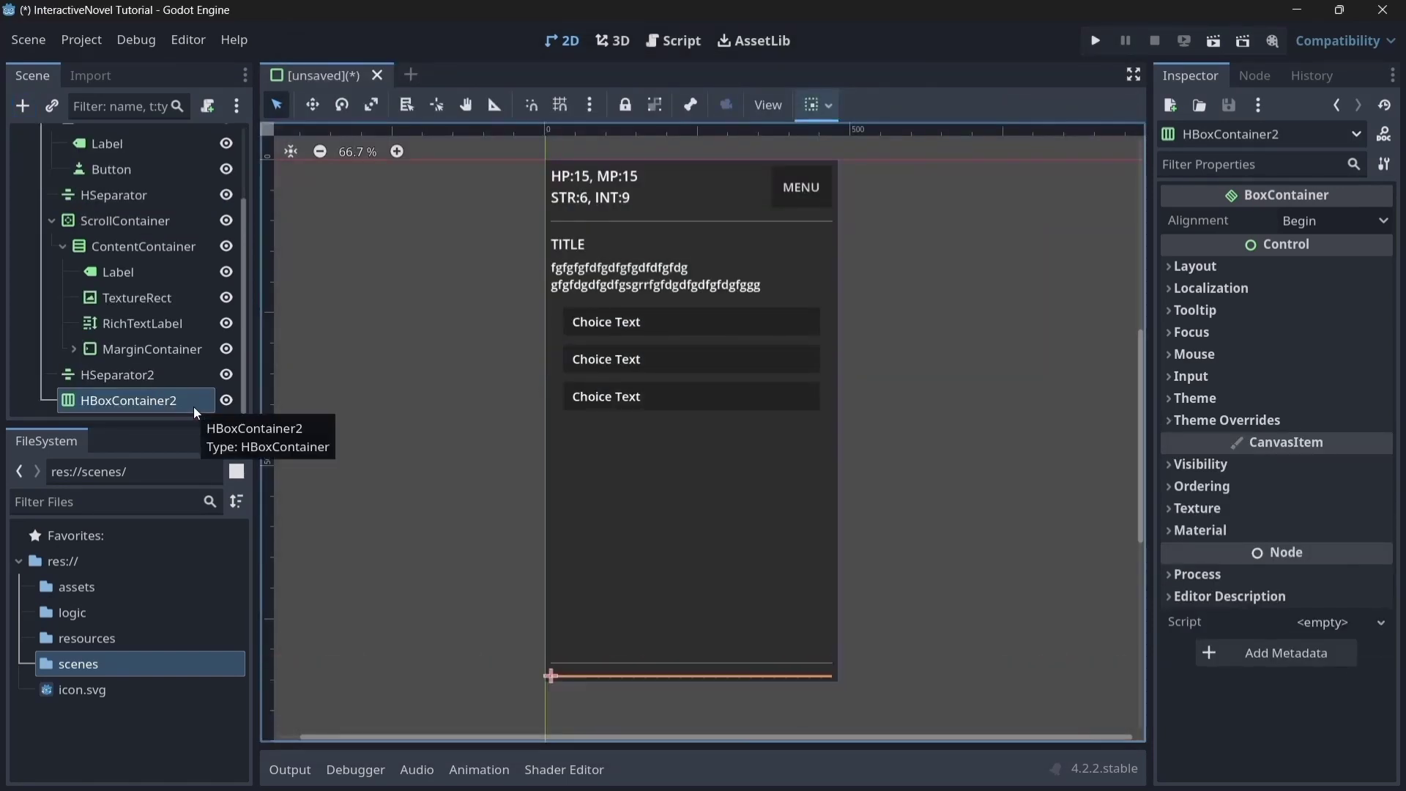
Add a Button to HBoxContainer2 with text 'SUBSCRIBE TO RED INDIE GAMES'.
{"action": "key", "text": "ctrl+a"}
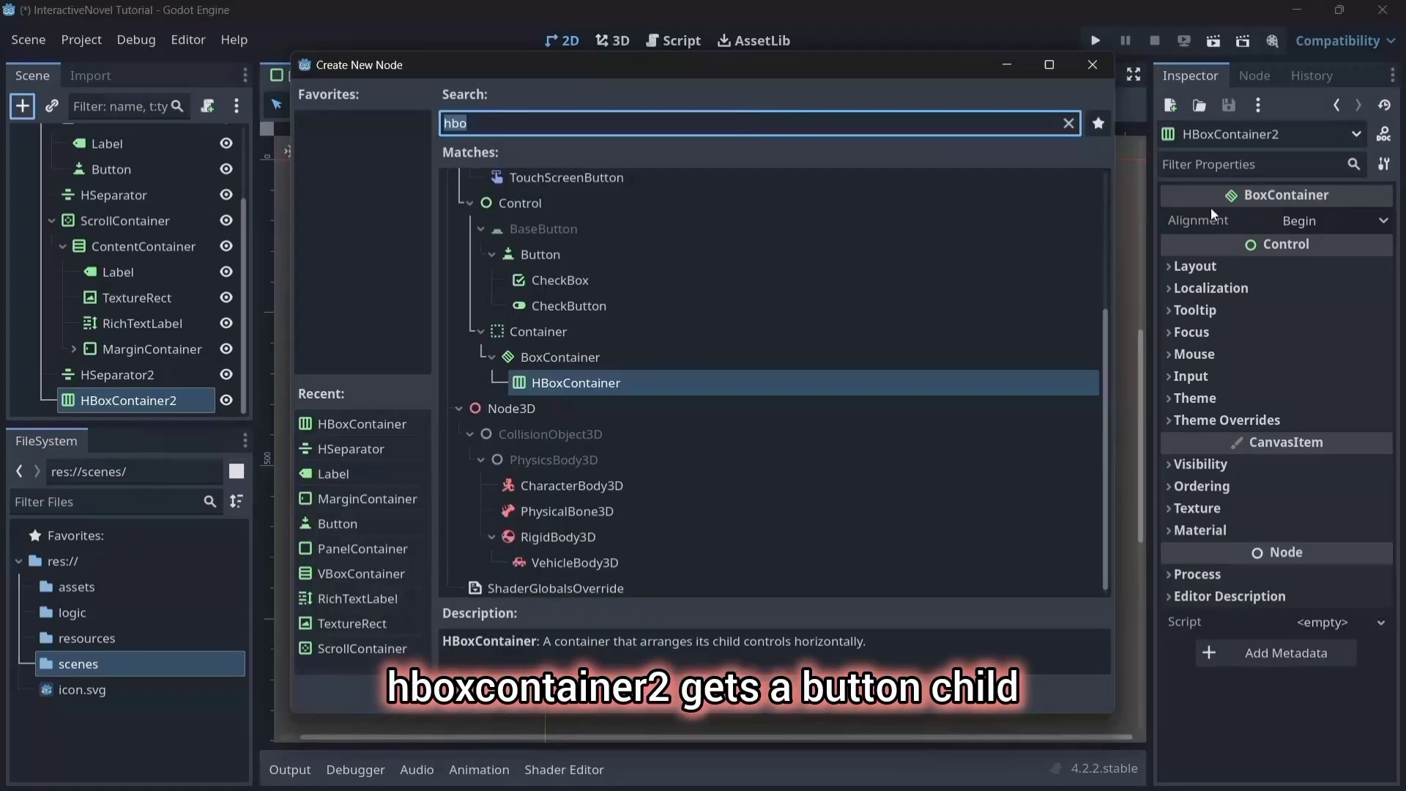
{"action": "type", "text": "butt"}
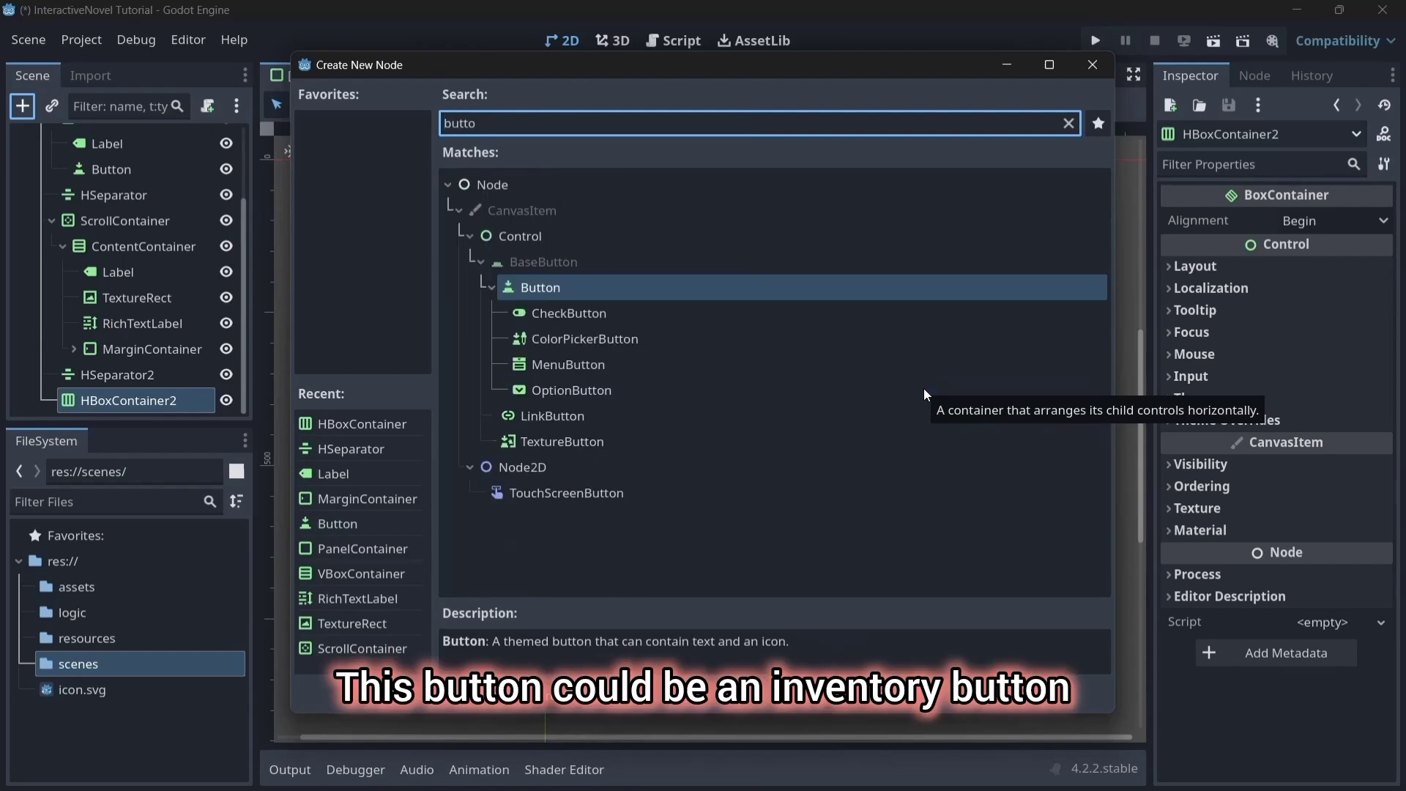
{"action": "key", "text": "Return"}
{"action": "scroll", "coordinate": [1212, 462], "scroll_direction": "up", "scroll_amount": 5}
{"action": "scroll", "coordinate": [1212, 462], "scroll_direction": "down", "scroll_amount": 6}
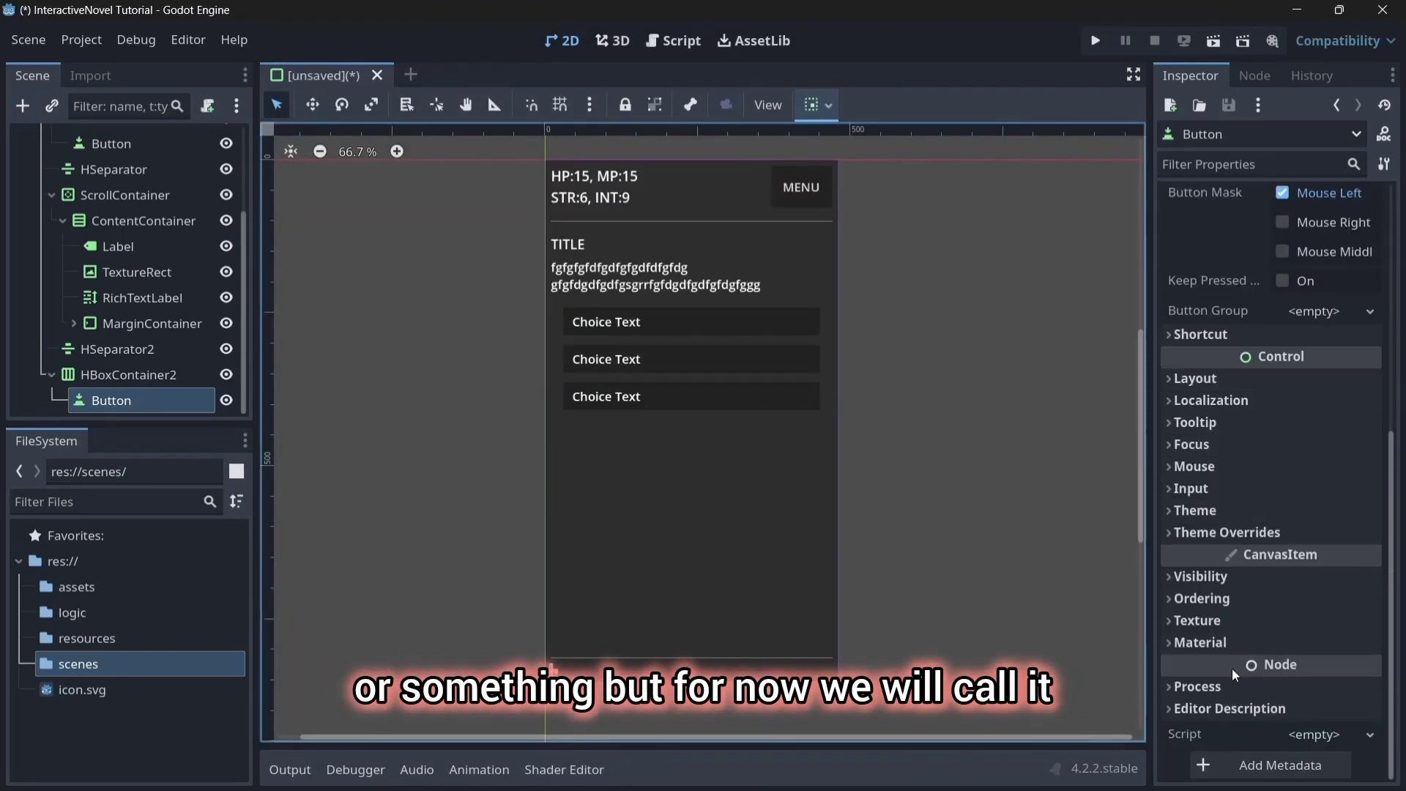
{"action": "scroll", "coordinate": [1211, 461], "scroll_direction": "up", "scroll_amount": 8}
{"action": "left_click", "coordinate": [1190, 298]}
{"action": "type", "text": "SUBSCR"}
{"action": "type", "text": "IBE TO RED INDIE G"}
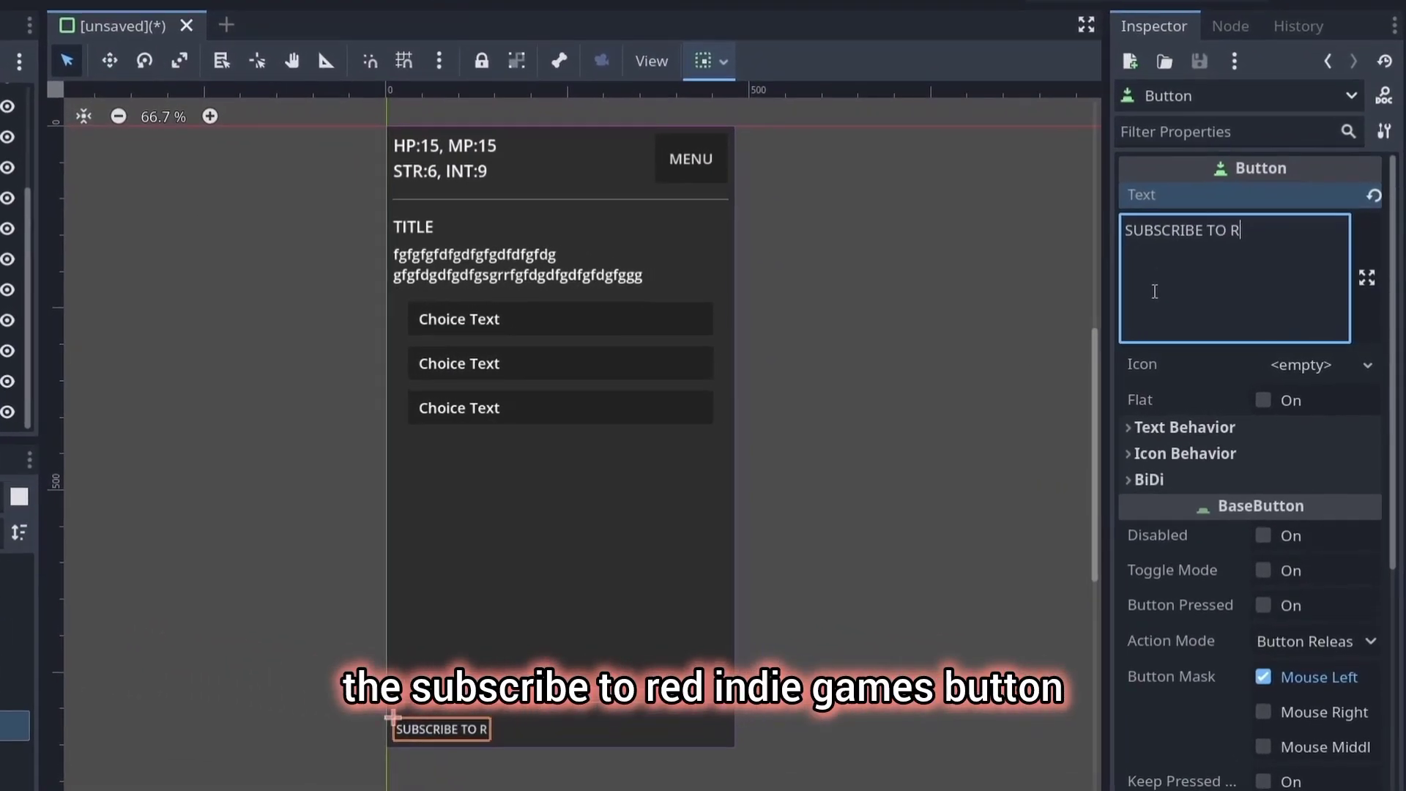
{"action": "type", "text": "AMES"}
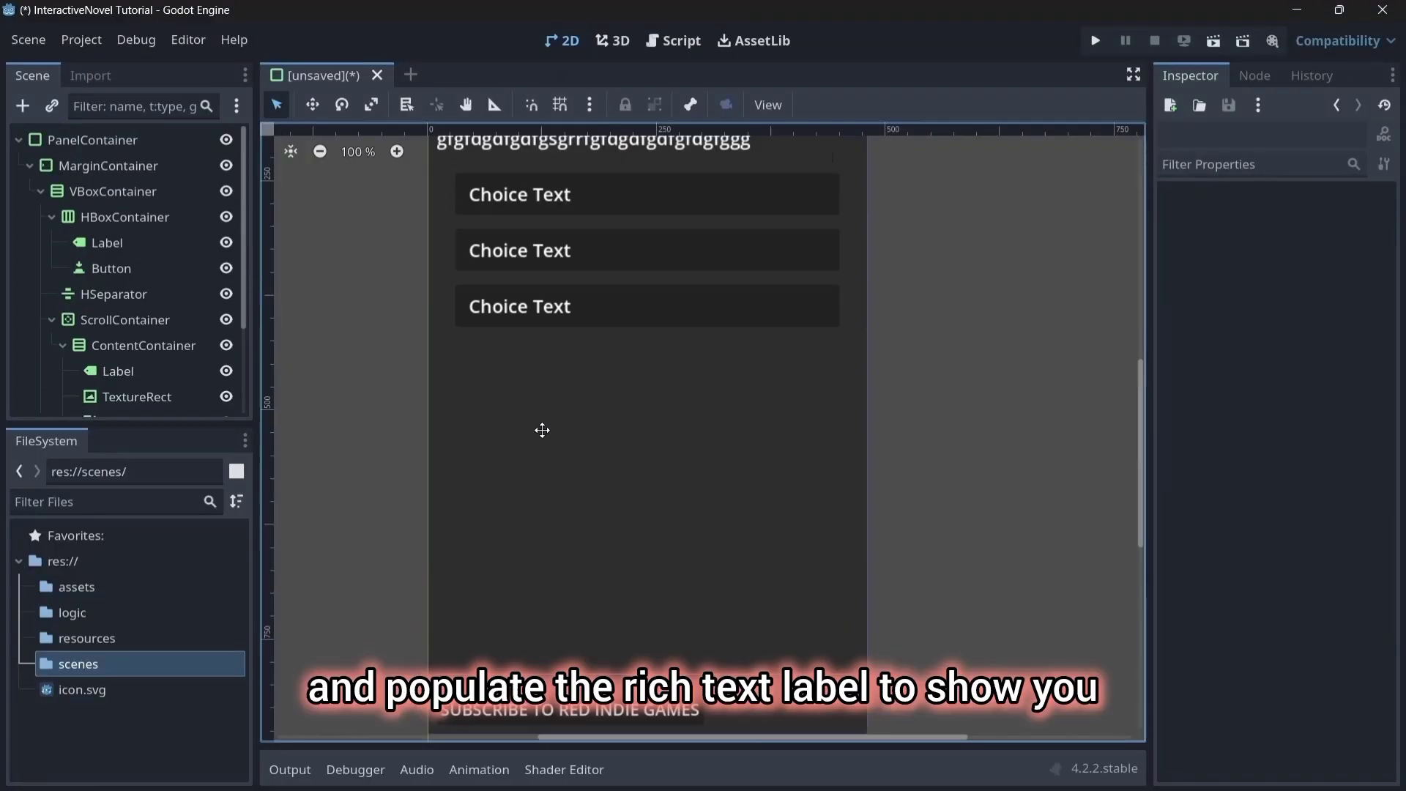
Fill the RichTextLabel's story text with long sample text in the larger editor.
{"action": "scroll", "coordinate": [540, 430], "scroll_direction": "down", "scroll_amount": 1}
{"action": "scroll", "coordinate": [154, 308], "scroll_direction": "down", "scroll_amount": 3}
{"action": "left_click", "coordinate": [154, 273]}
{"action": "left_click", "coordinate": [151, 298]}
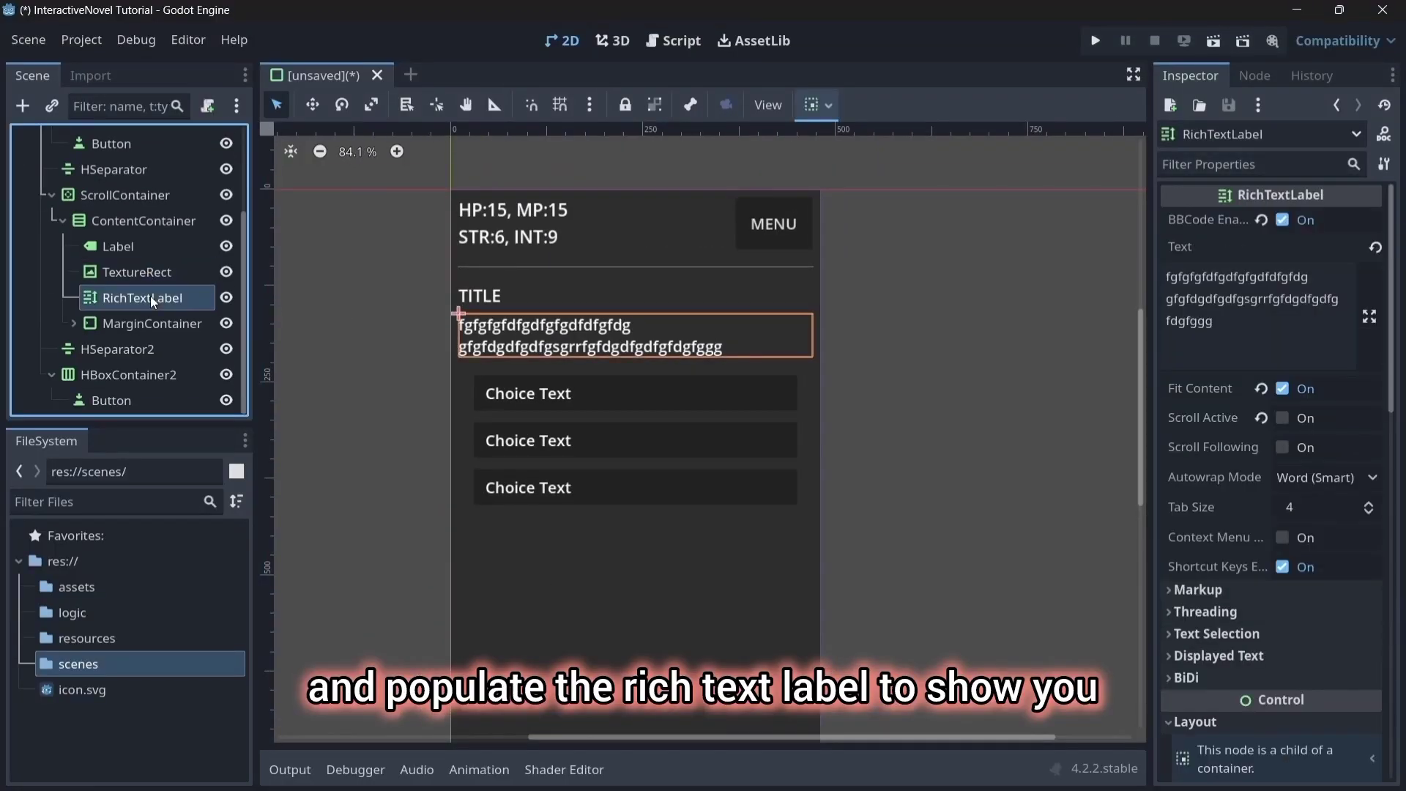
{"action": "left_click", "coordinate": [1369, 316]}
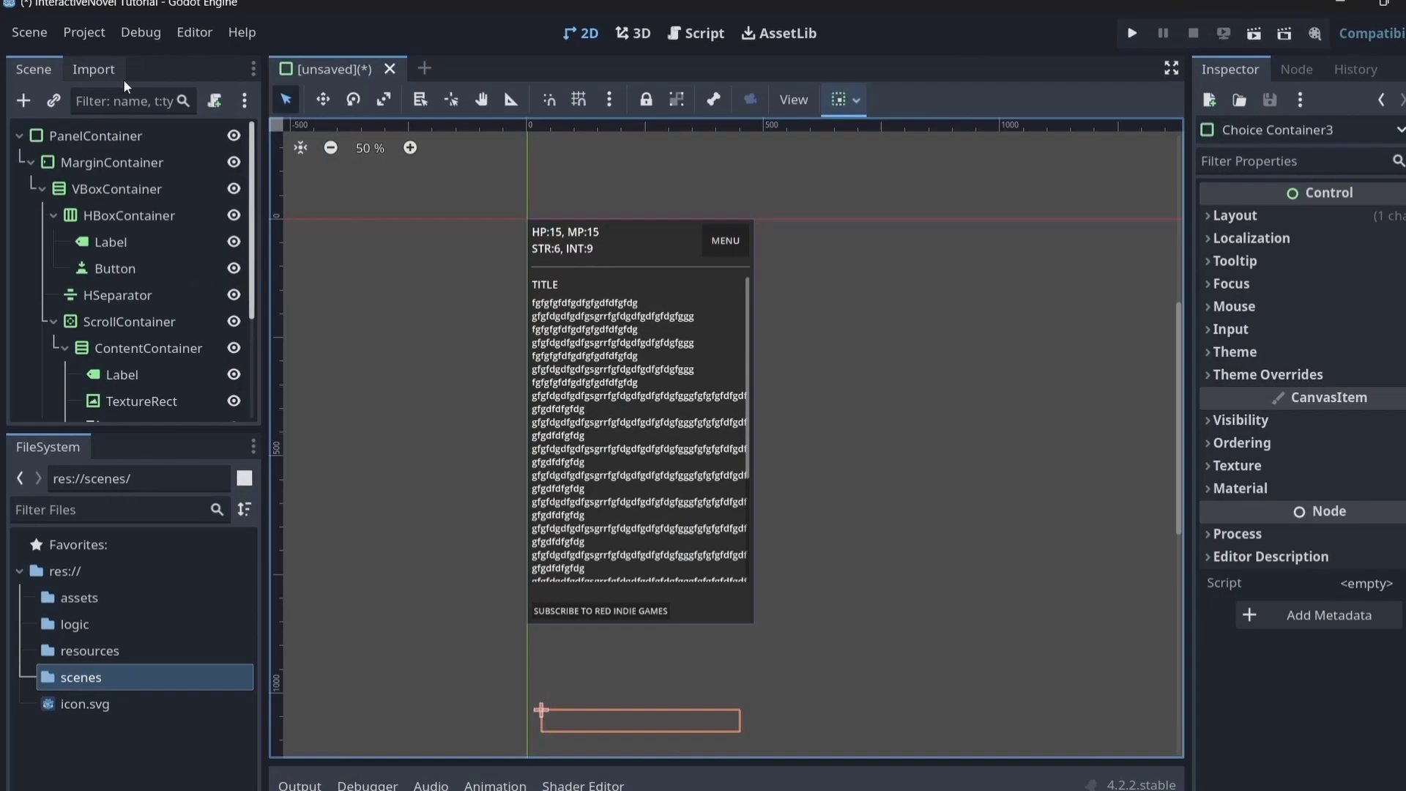
Rename the root to GameScreen and save it as res://scenes/game_screen.tscn.
{"action": "left_click", "coordinate": [136, 136]}
{"action": "double_click", "coordinate": [136, 136]}
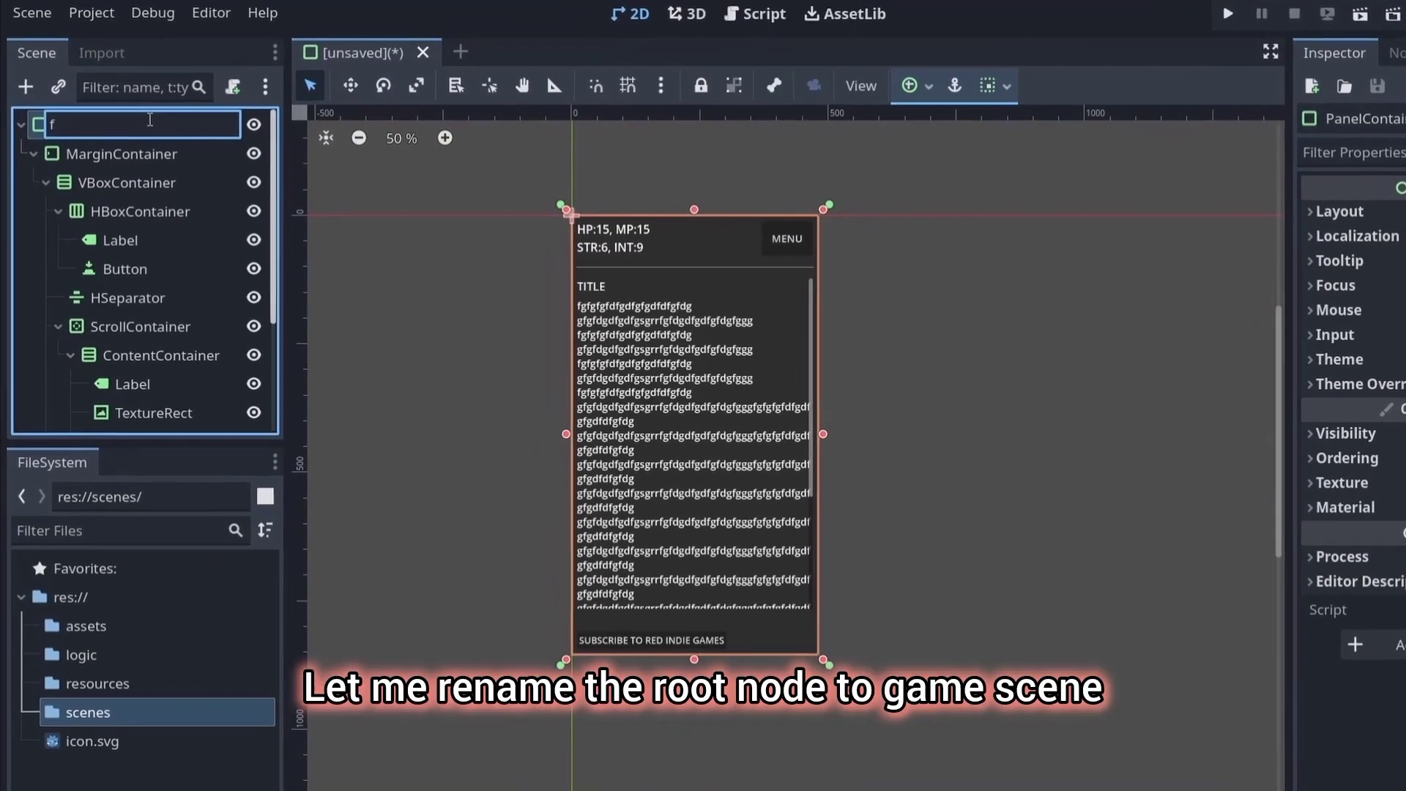
{"action": "type", "text": "GameScreen"}
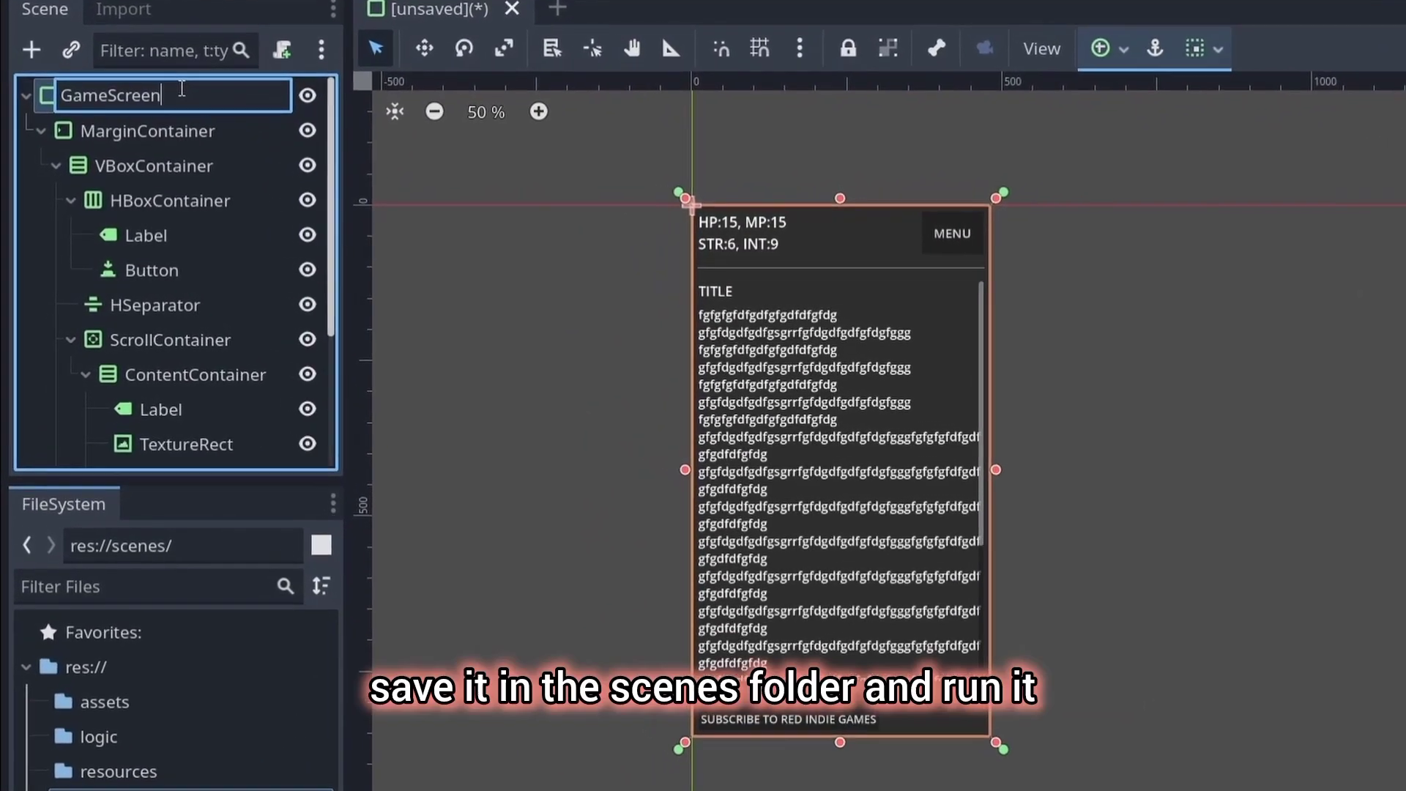
{"action": "key", "text": "Return"}
{"action": "key", "text": "ctrl+s"}
{"action": "double_click", "coordinate": [722, 200]}
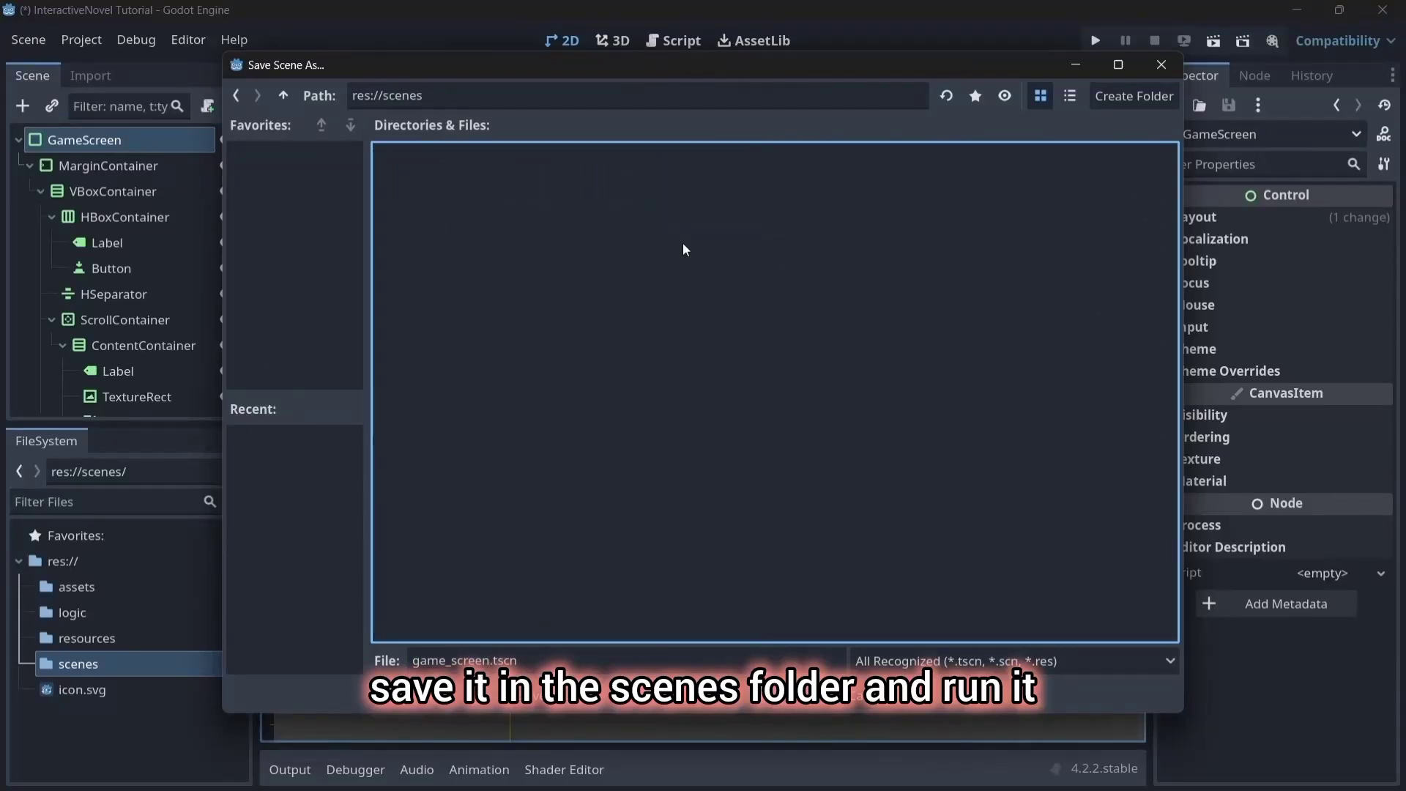
{"action": "left_click", "coordinate": [533, 695]}
Test-run the current scene, trying two choice buttons before stopping it.
{"action": "left_click", "coordinate": [1213, 40]}
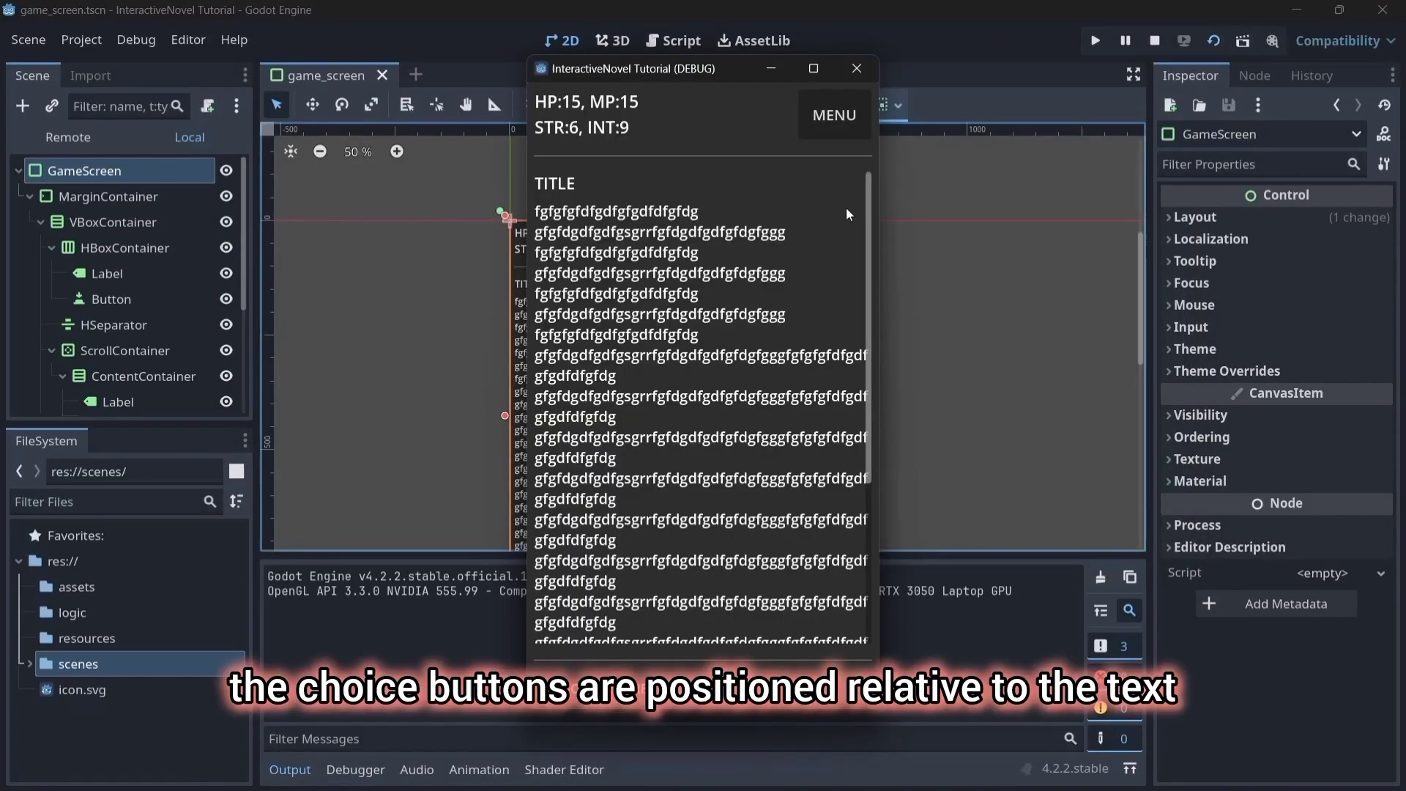
{"action": "left_click", "coordinate": [696, 524]}
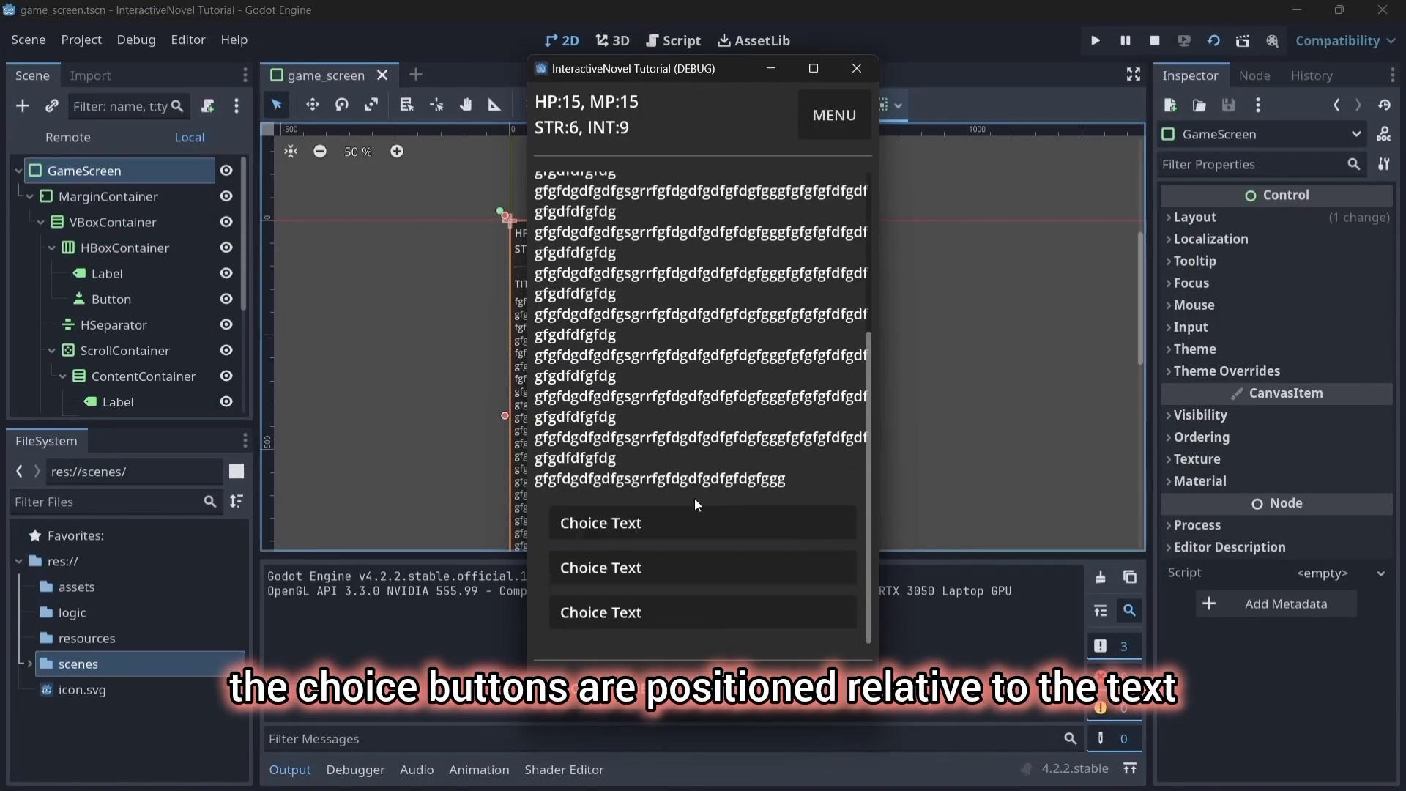
{"action": "left_click", "coordinate": [727, 569]}
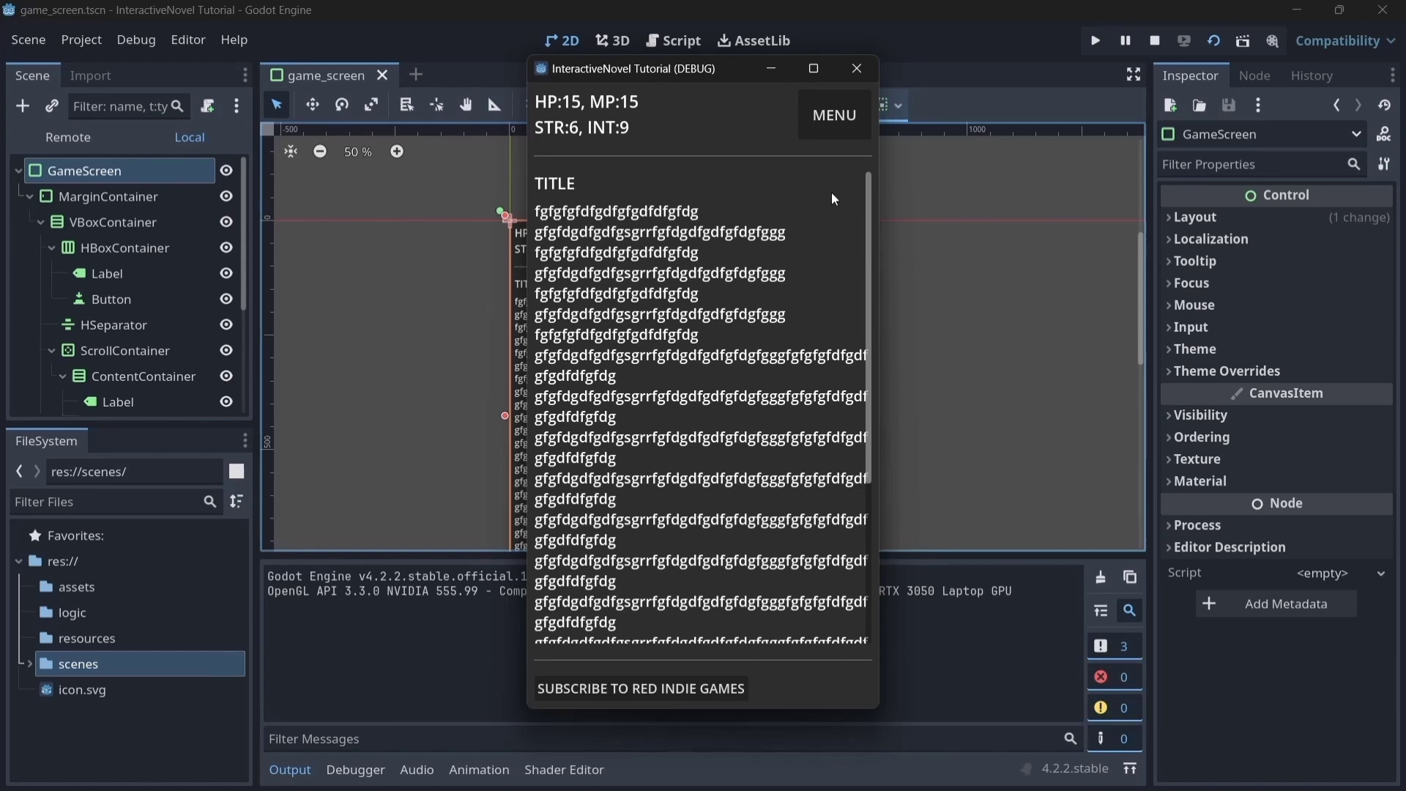
{"action": "left_click", "coordinate": [857, 68]}
{"action": "scroll", "coordinate": [132, 308], "scroll_direction": "down", "scroll_amount": 3}
Assign the Godot icon.svg as the TextureRect's story image texture.
{"action": "left_click", "coordinate": [136, 325]}
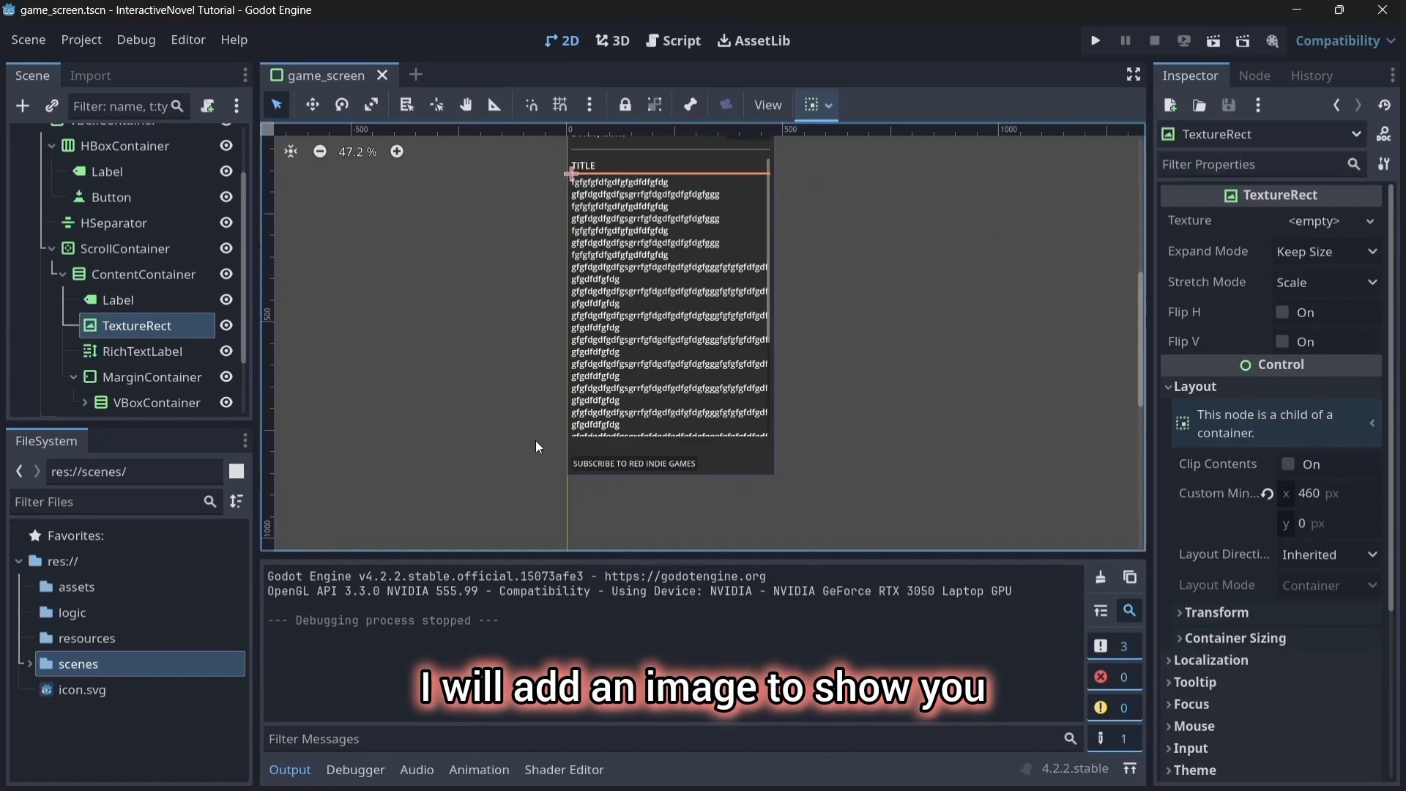
{"action": "scroll", "coordinate": [538, 446], "scroll_direction": "down", "scroll_amount": 2}
{"action": "left_click_drag", "start_coordinate": [1318, 224], "coordinate": [1318, 226]}
{"action": "scroll", "coordinate": [703, 267], "scroll_direction": "up", "scroll_amount": 4}
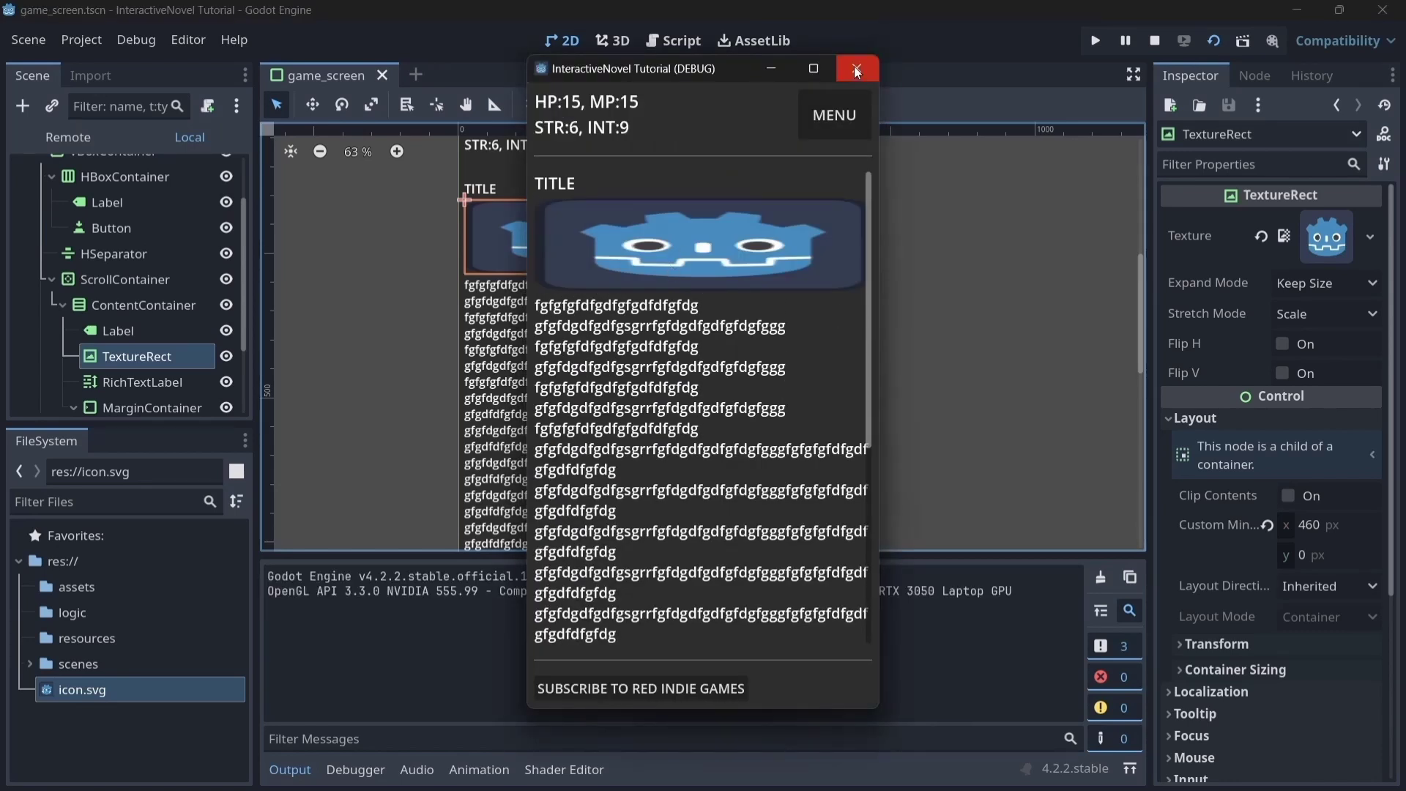
{"action": "left_click", "coordinate": [854, 66]}
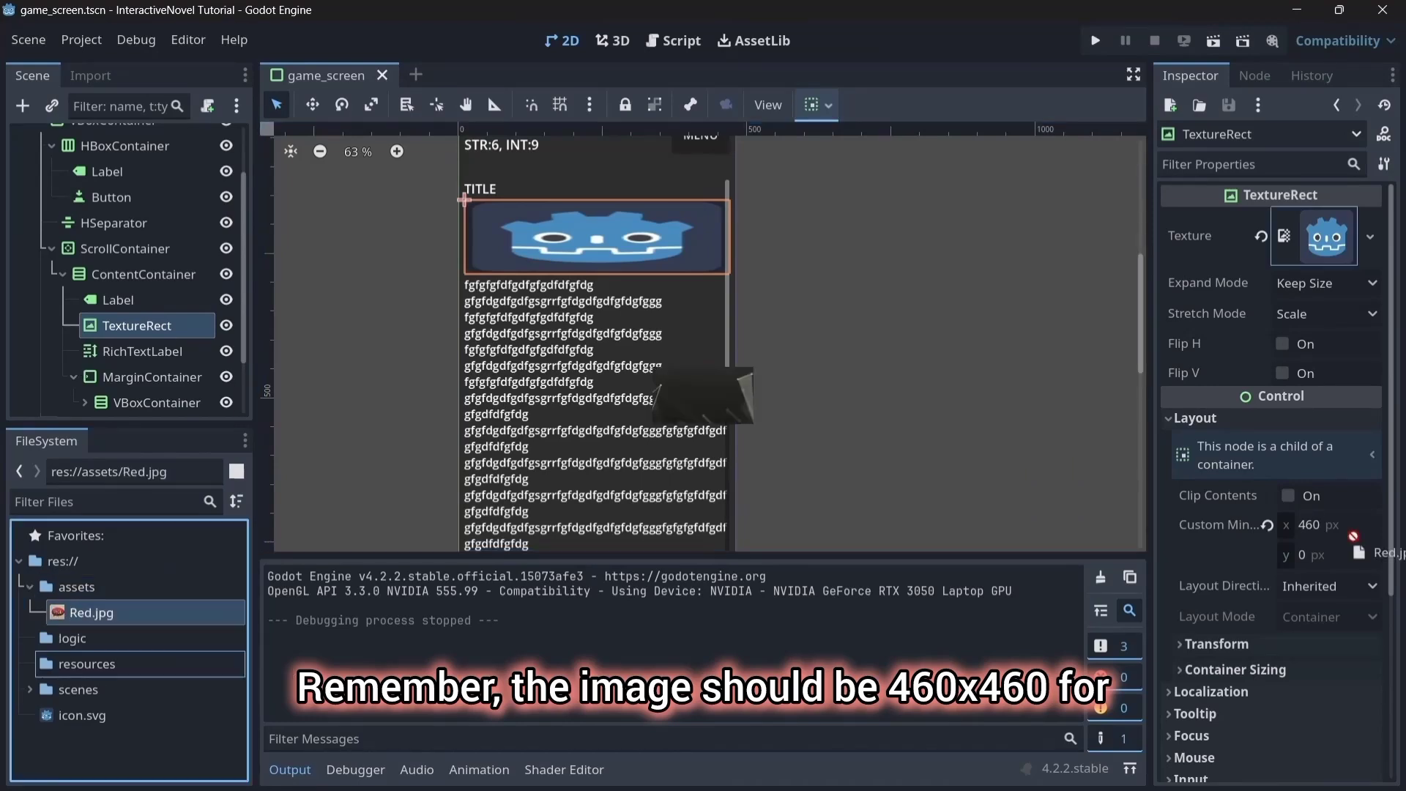
Replace the TextureRect texture with Red.jpg and run the current scene to preview it.
{"action": "left_click_drag", "start_coordinate": [1353, 535], "coordinate": [1326, 236]}
{"action": "scroll", "coordinate": [130, 293], "scroll_direction": "down", "scroll_amount": 2}
{"action": "left_click", "coordinate": [117, 228]}
{"action": "left_click", "coordinate": [138, 279]}
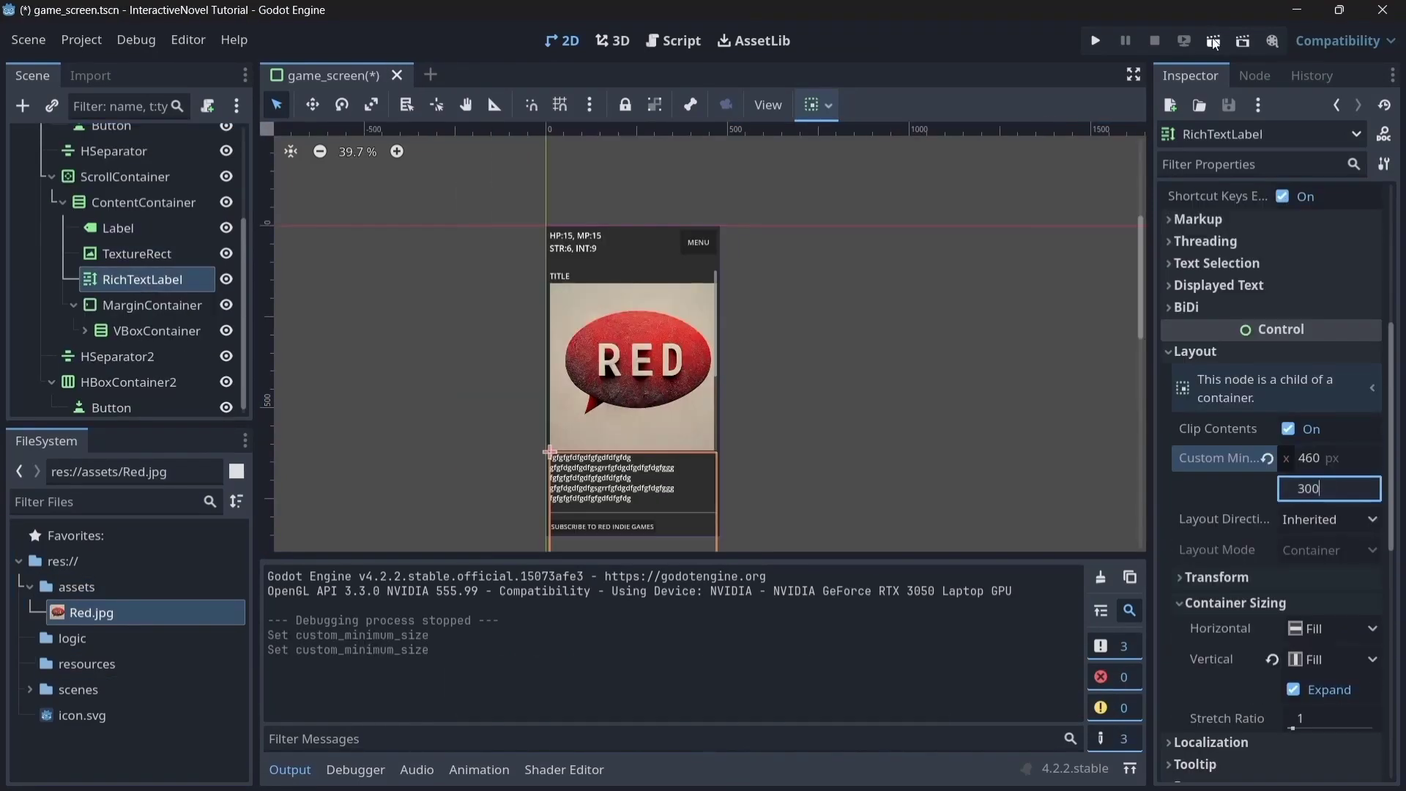
{"action": "left_click", "coordinate": [1213, 42]}
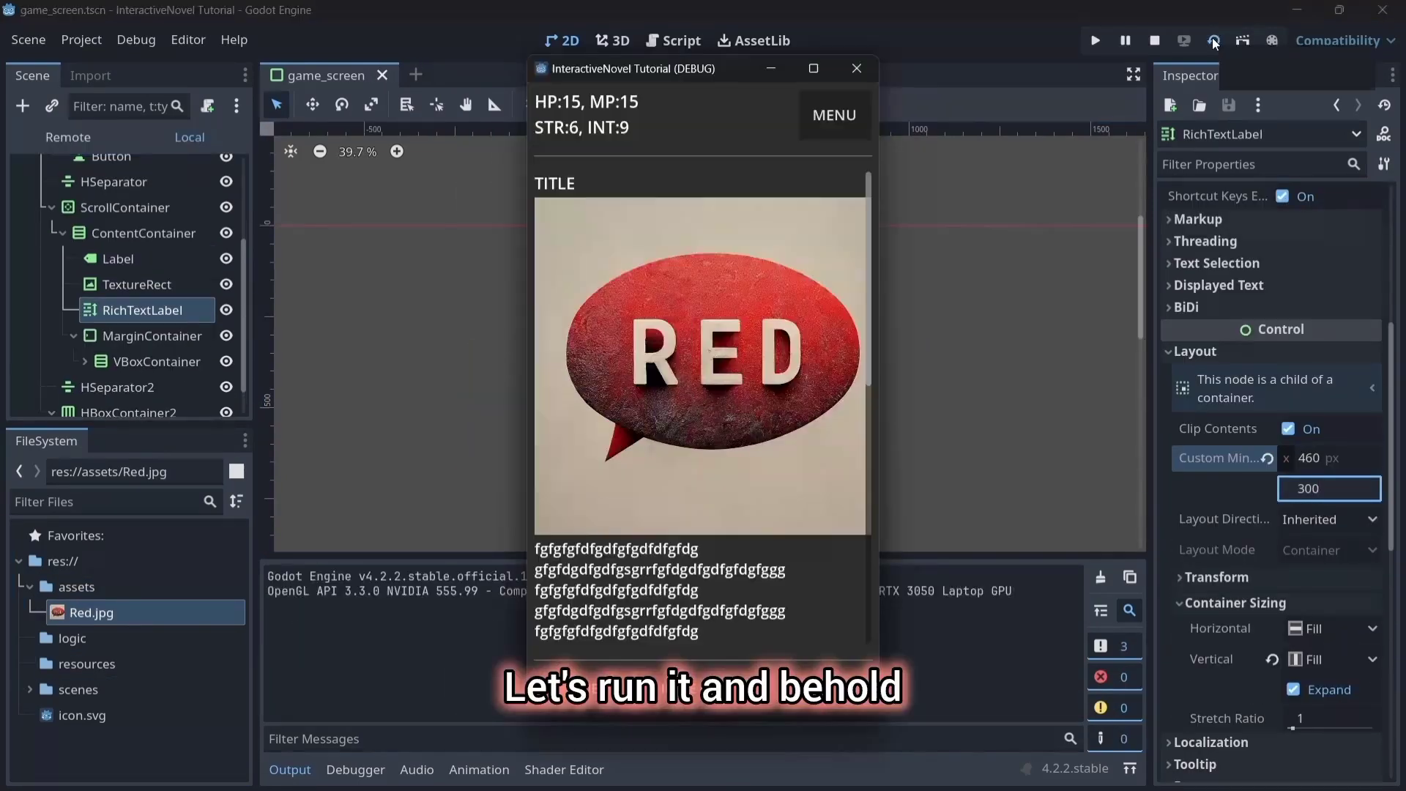
{"action": "scroll", "coordinate": [692, 427], "scroll_direction": "down", "scroll_amount": 5}
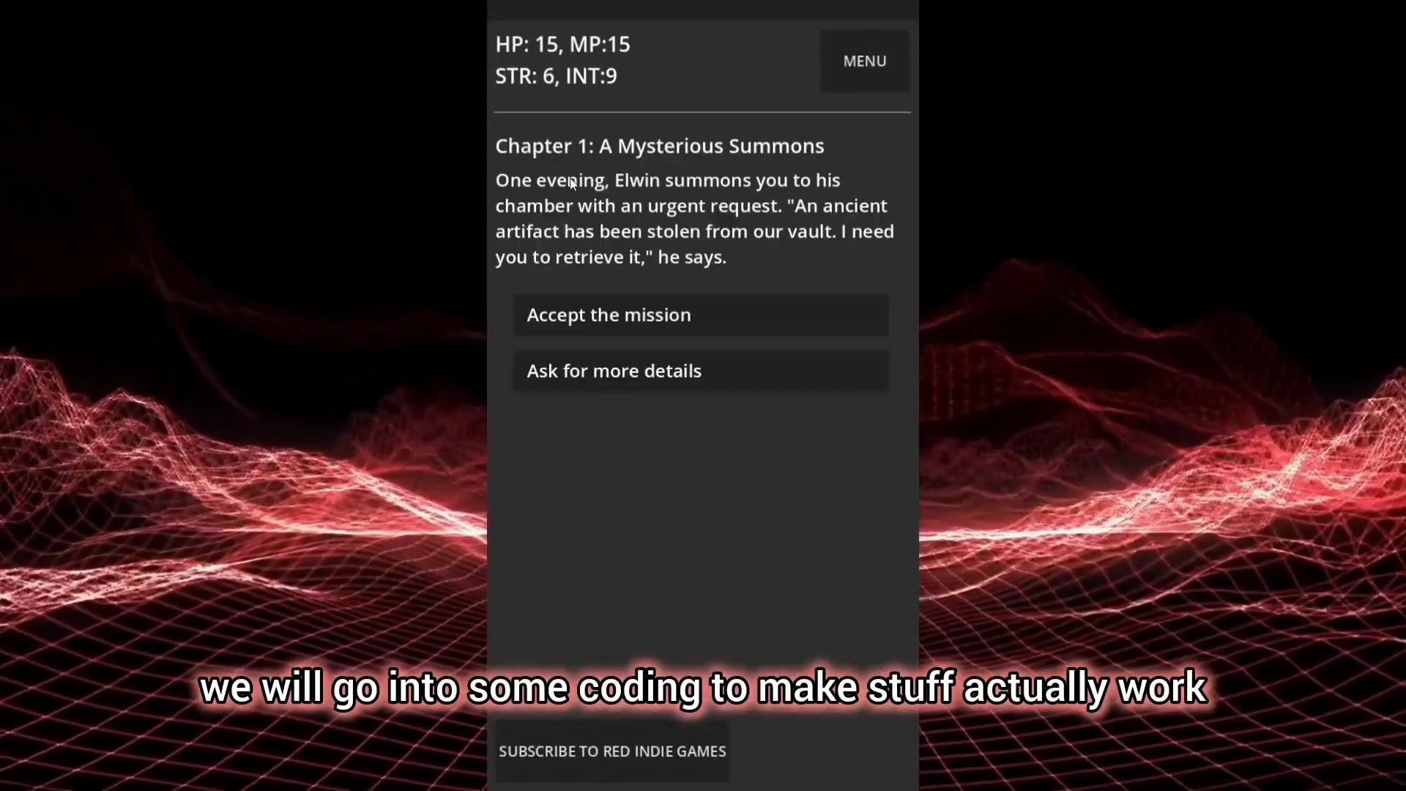
In the running game, choose Ask for more details, continue, then Accept the mission.
{"action": "left_click", "coordinate": [657, 375]}
{"action": "left_click", "coordinate": [644, 395]}
{"action": "left_click", "coordinate": [644, 289]}
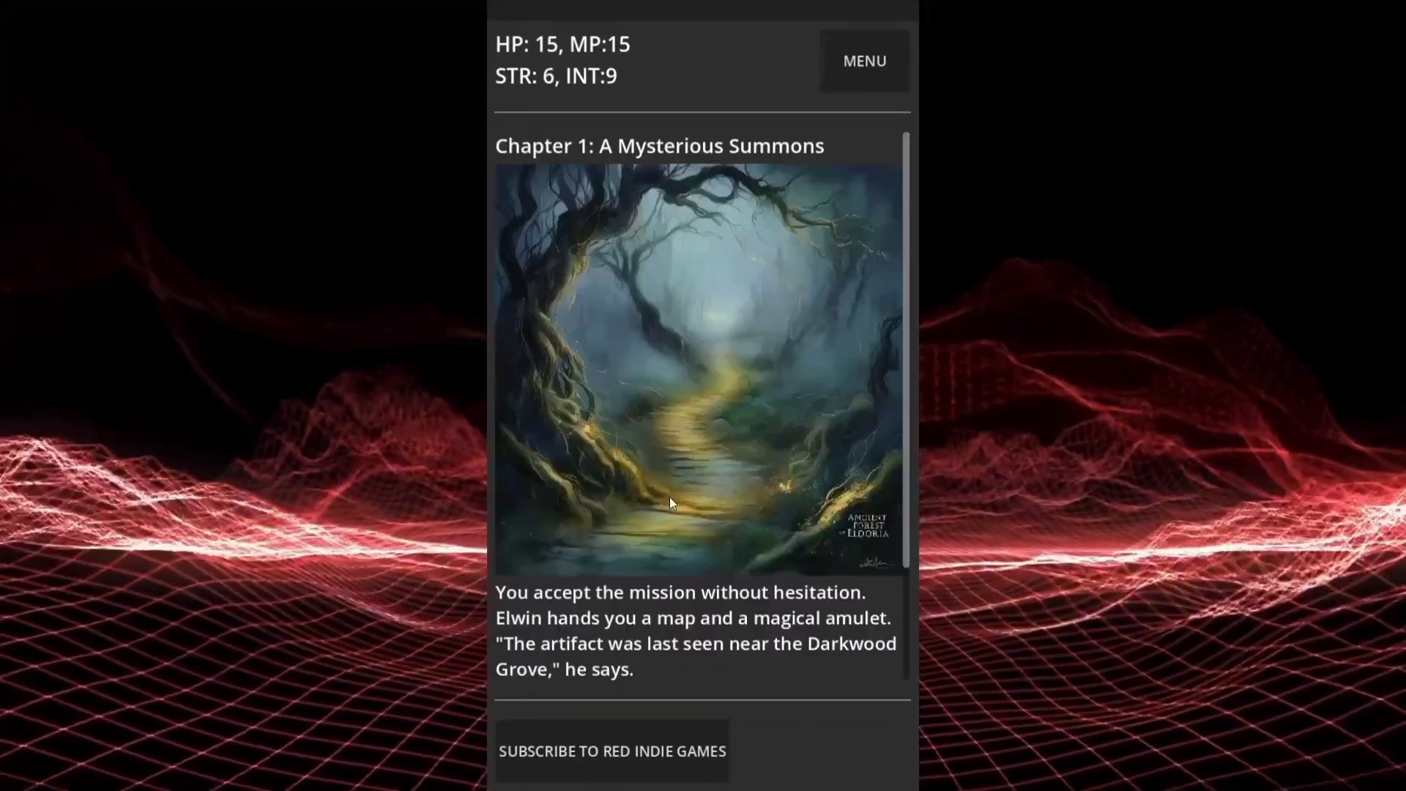